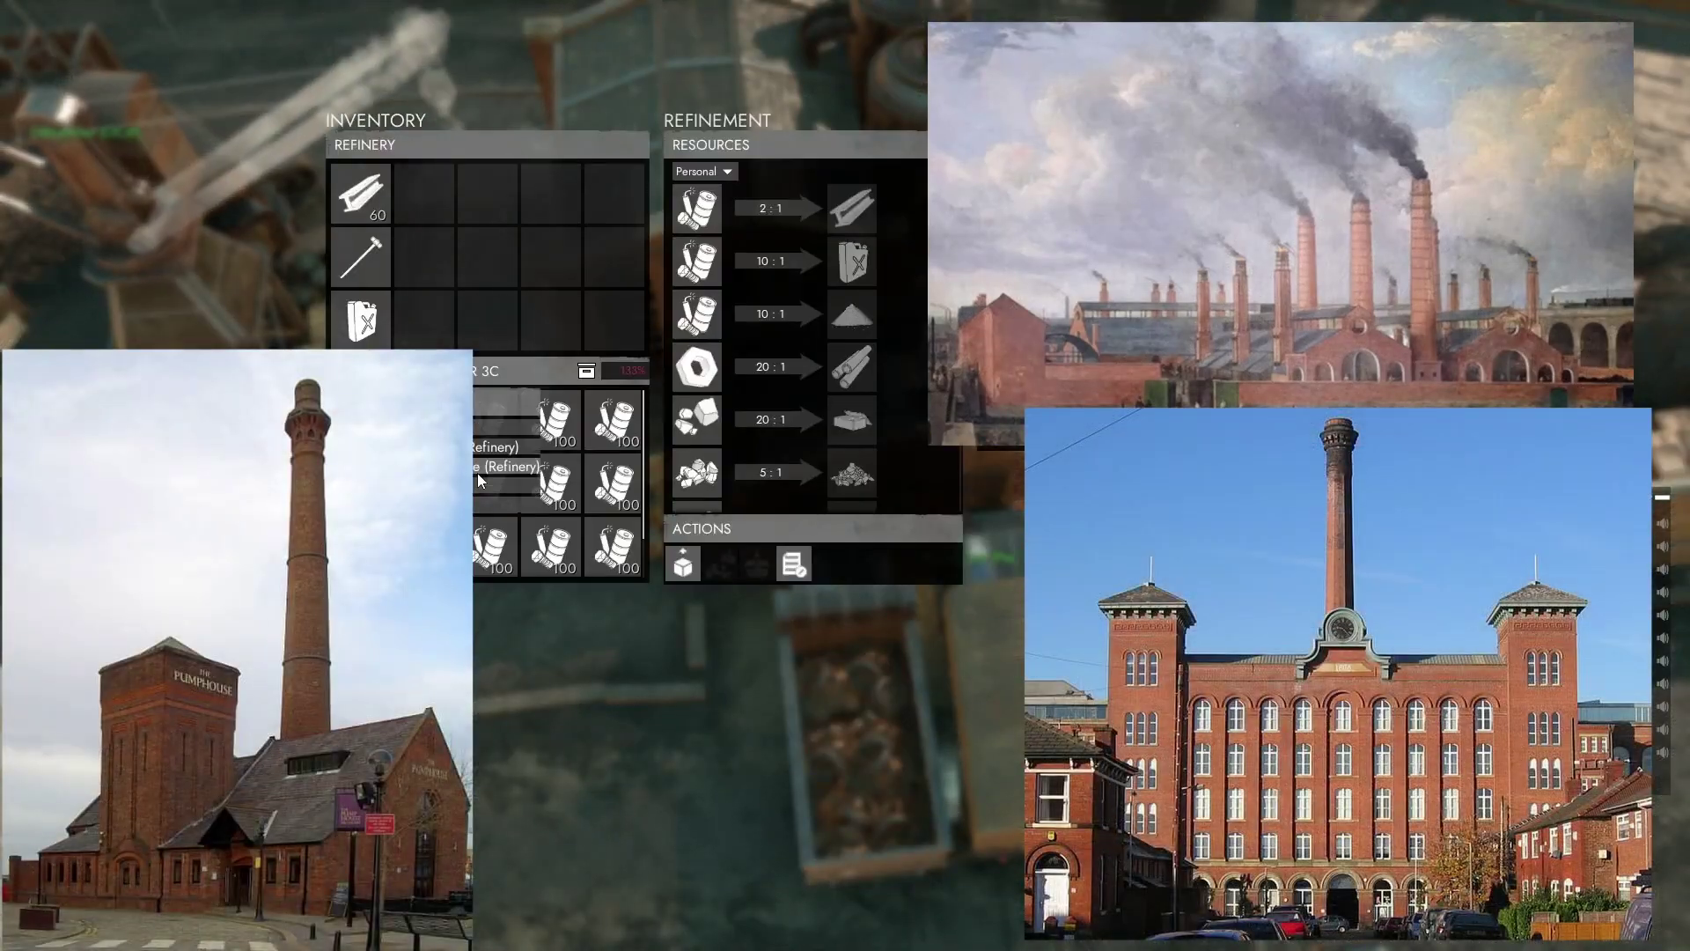
click(478, 476)
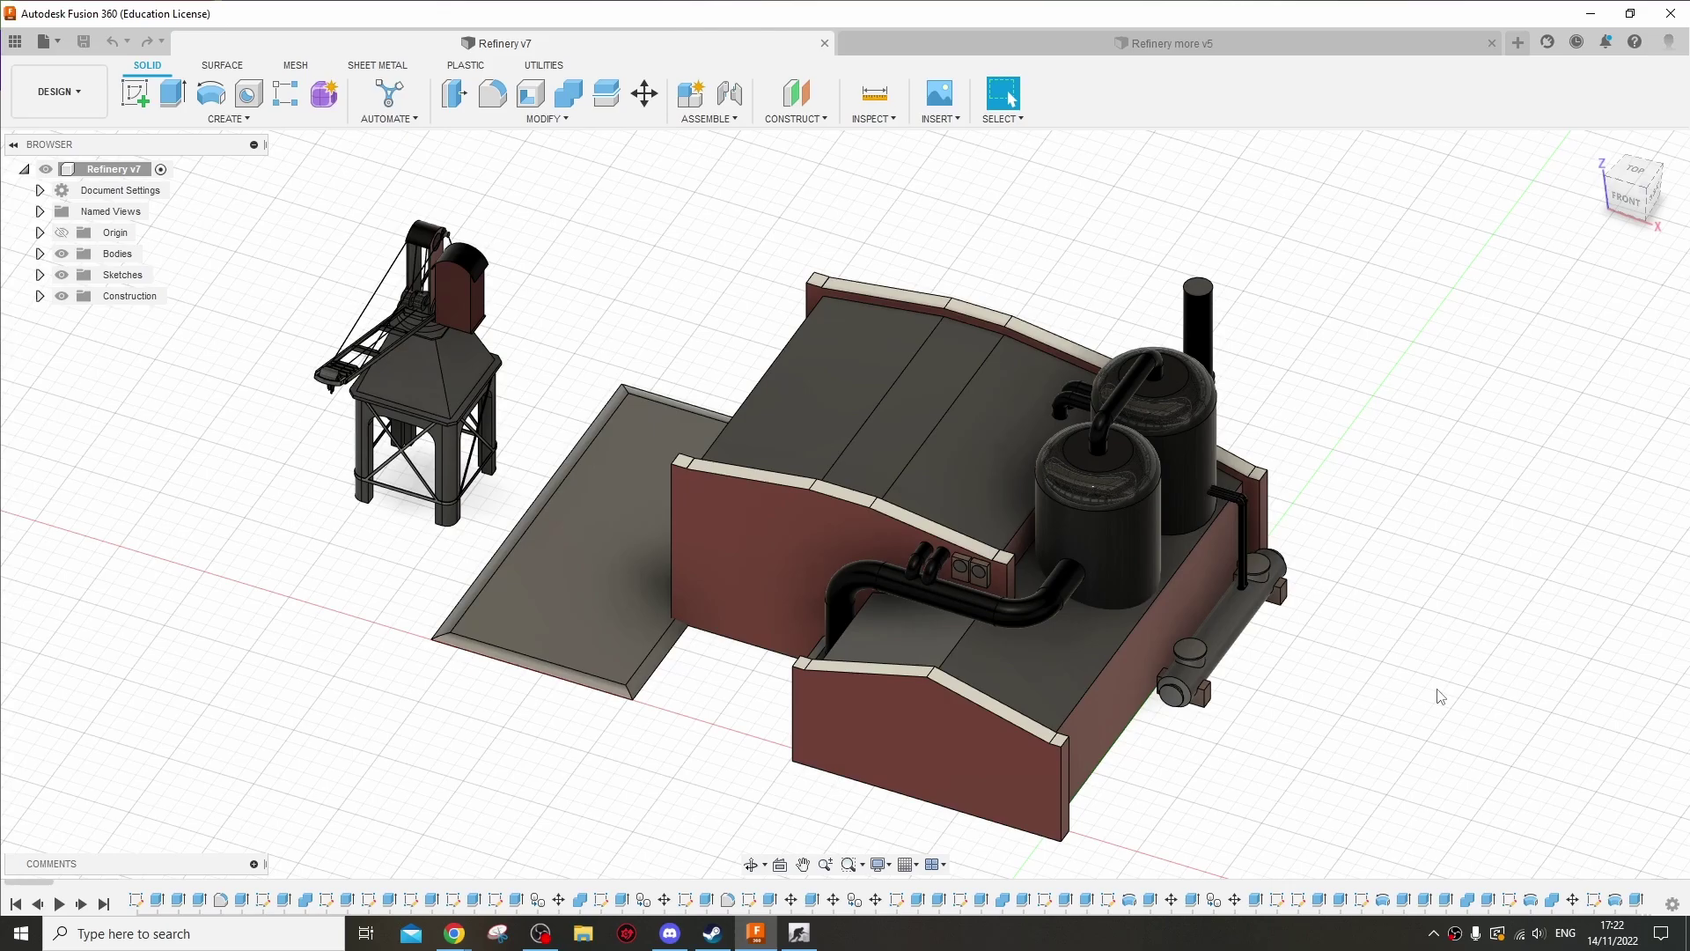
Step: Examine the base refinery building with its two tanks, pipework, loading pad and separate crane tower from several angles
drag(1456, 665, 1378, 638)
drag(1435, 590, 1336, 698)
drag(1443, 669, 1411, 683)
scroll(1029, 411, up, 3)
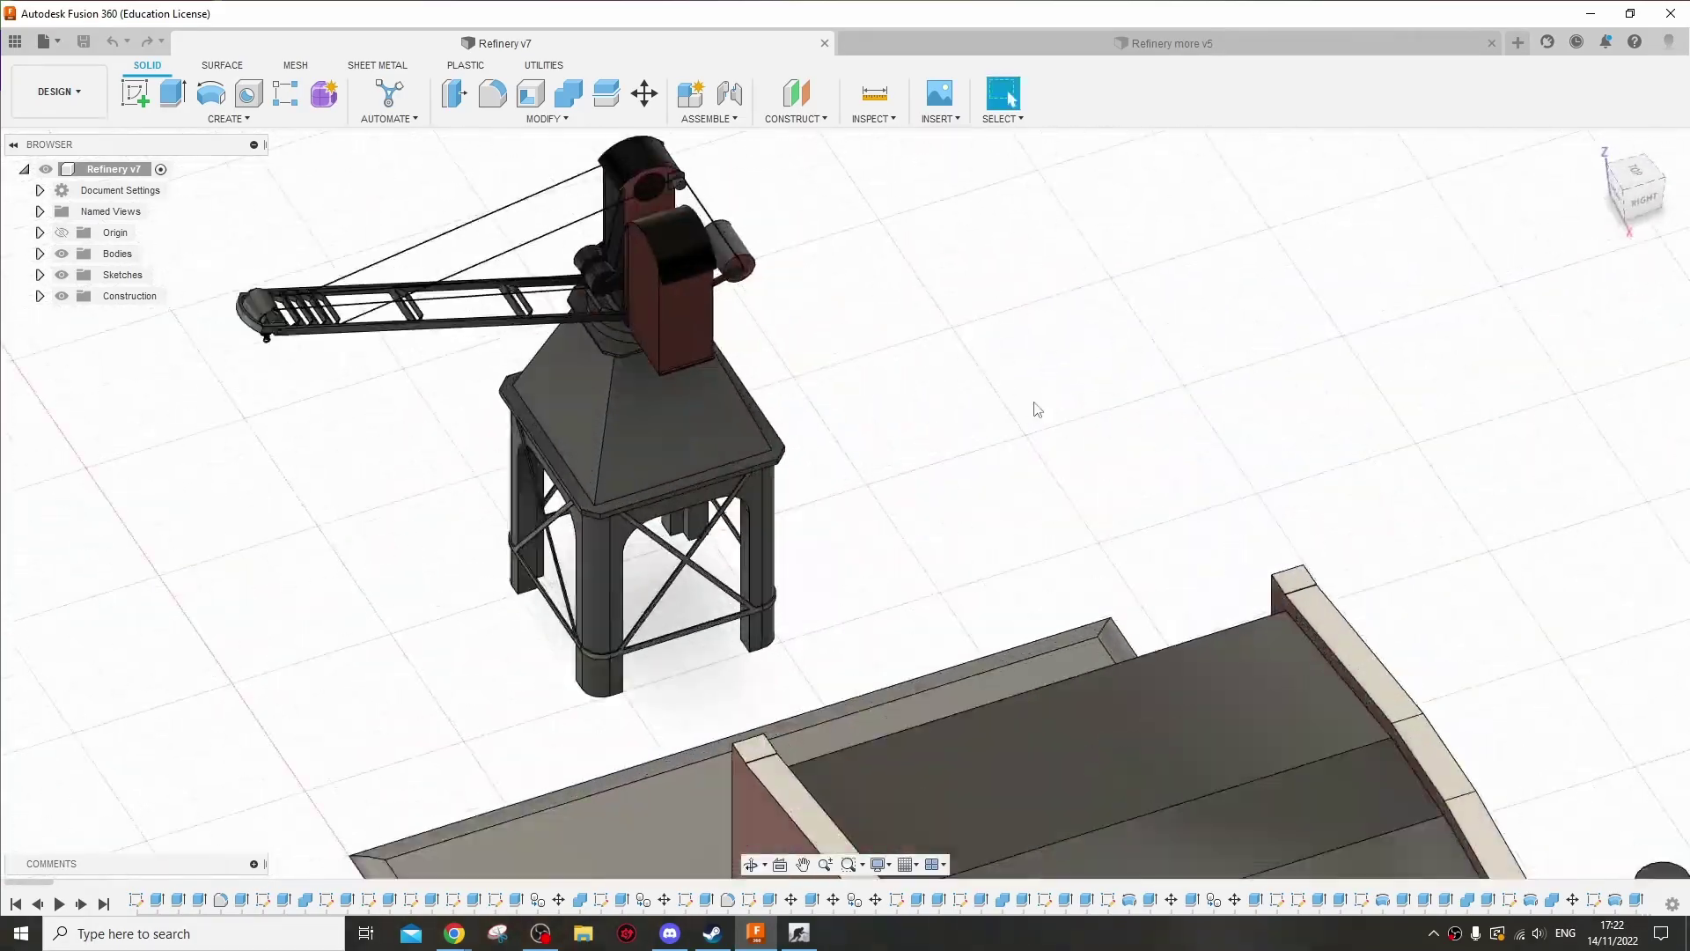
drag(974, 396, 1192, 519)
scroll(724, 422, down, 5)
drag(532, 528, 553, 526)
Step: Inspect the refinery variant with the slatted grate platform alongside the lower brick building
drag(1155, 543, 362, 494)
key(Escape)
scroll(1030, 618, up, 4)
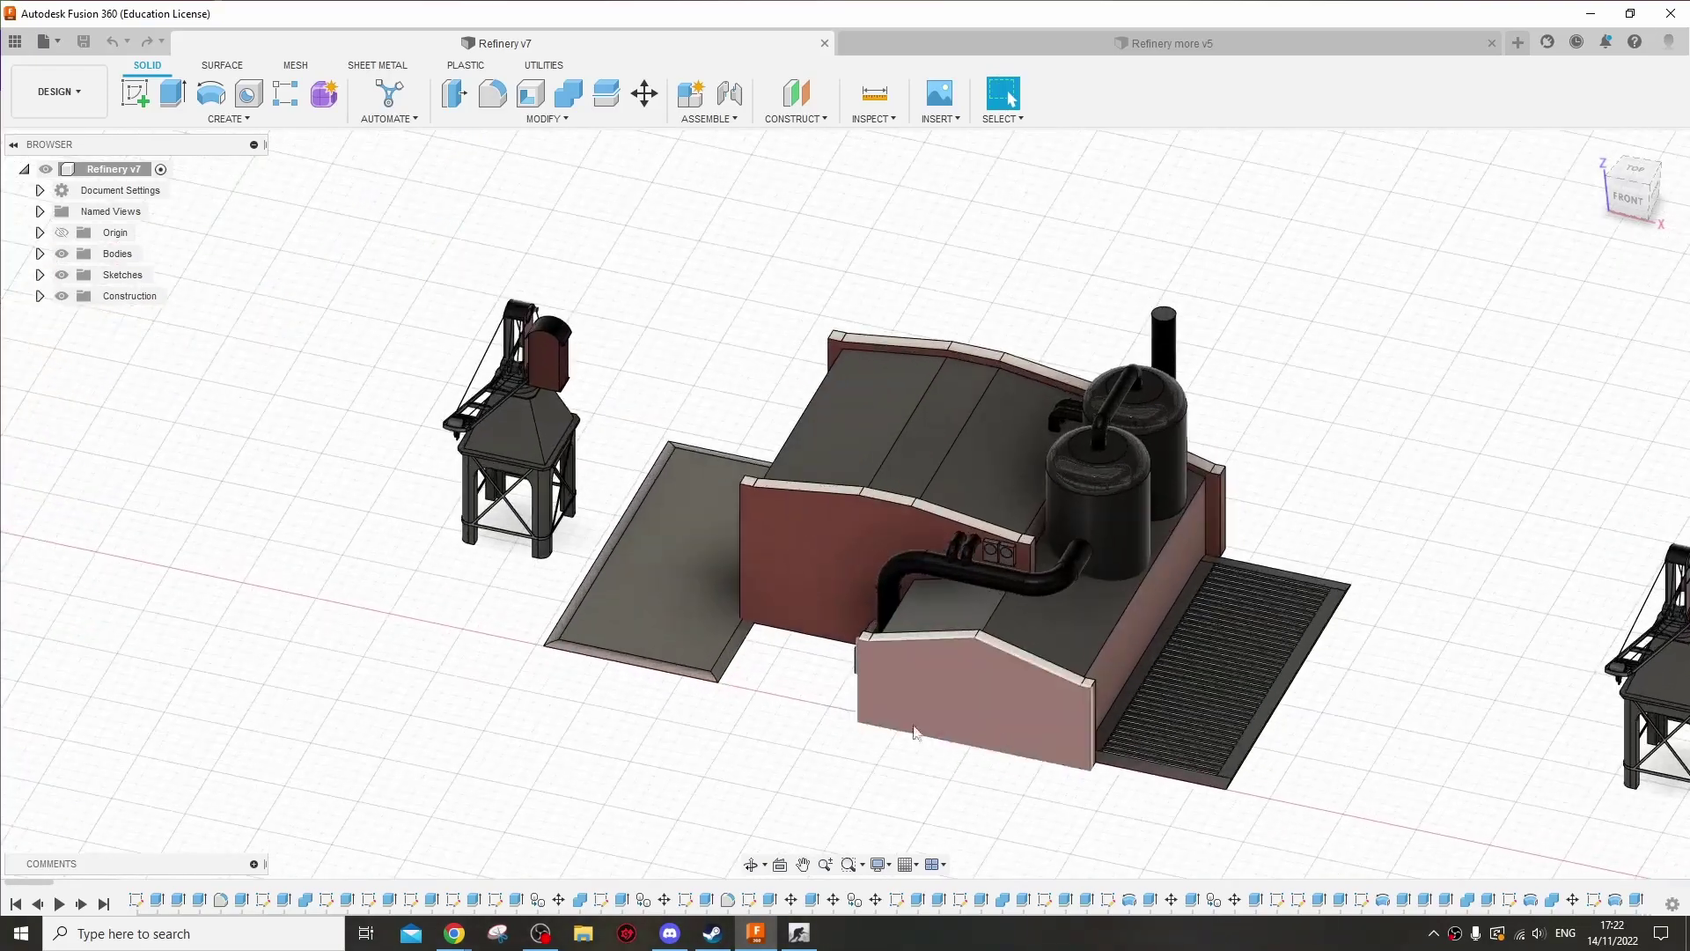
drag(887, 766, 663, 698)
key(Escape)
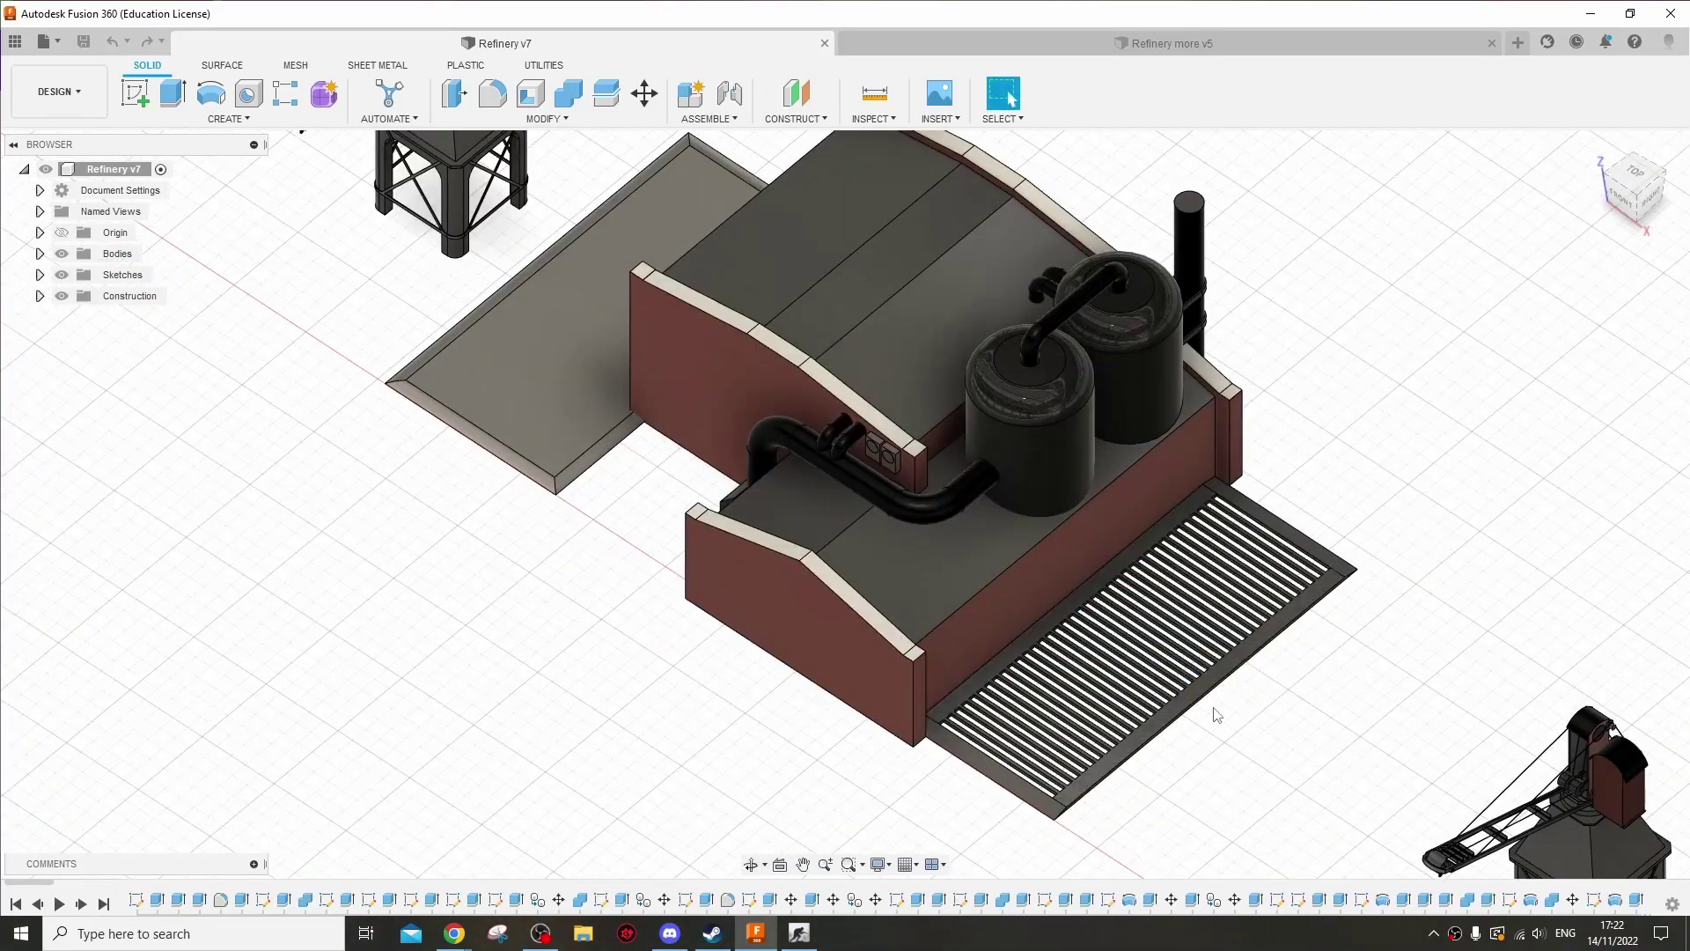
drag(1303, 727, 1176, 691)
scroll(1176, 691, up, 5)
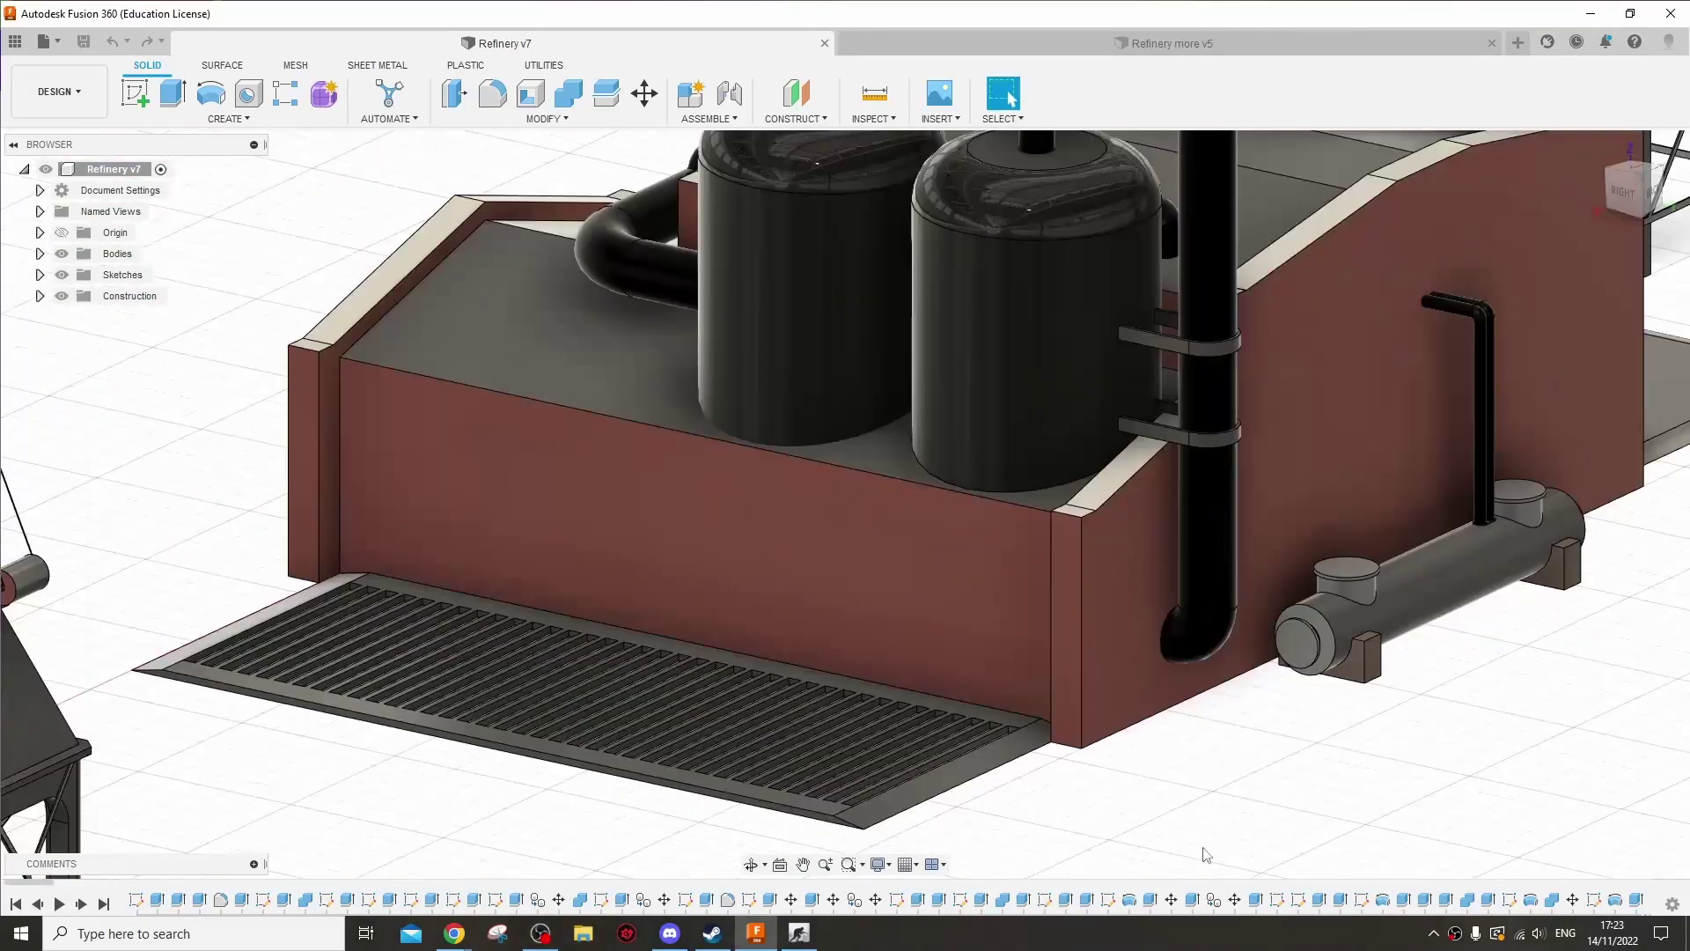
scroll(1205, 796, down, 3)
drag(1242, 812, 1403, 701)
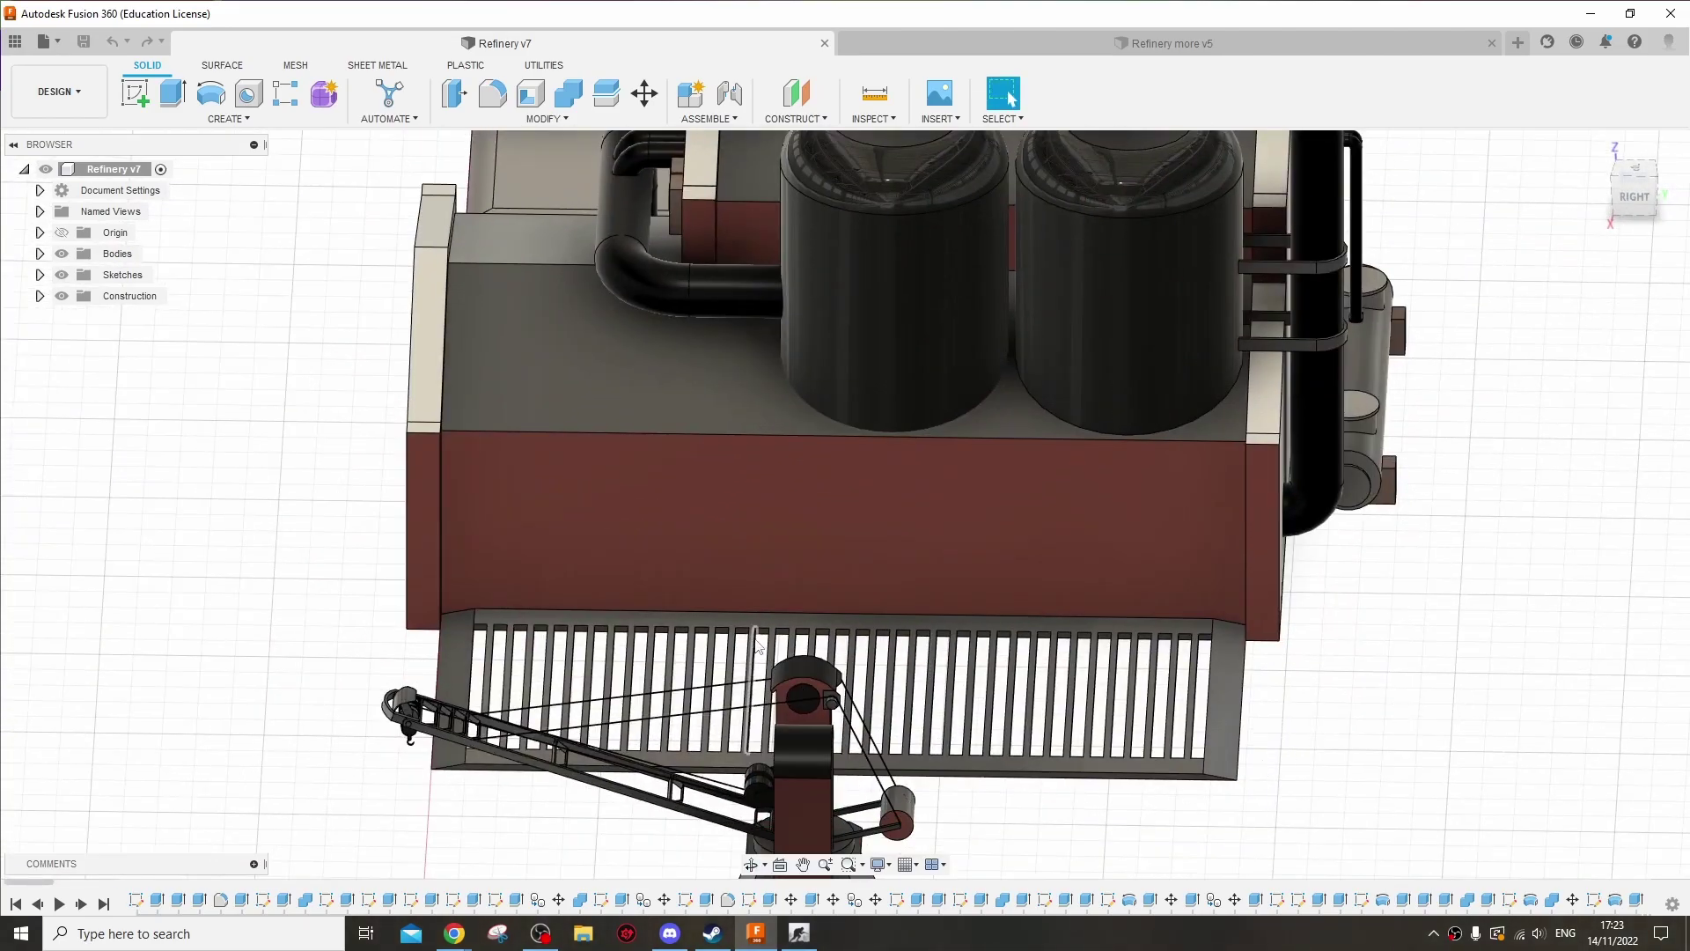
drag(856, 757, 404, 687)
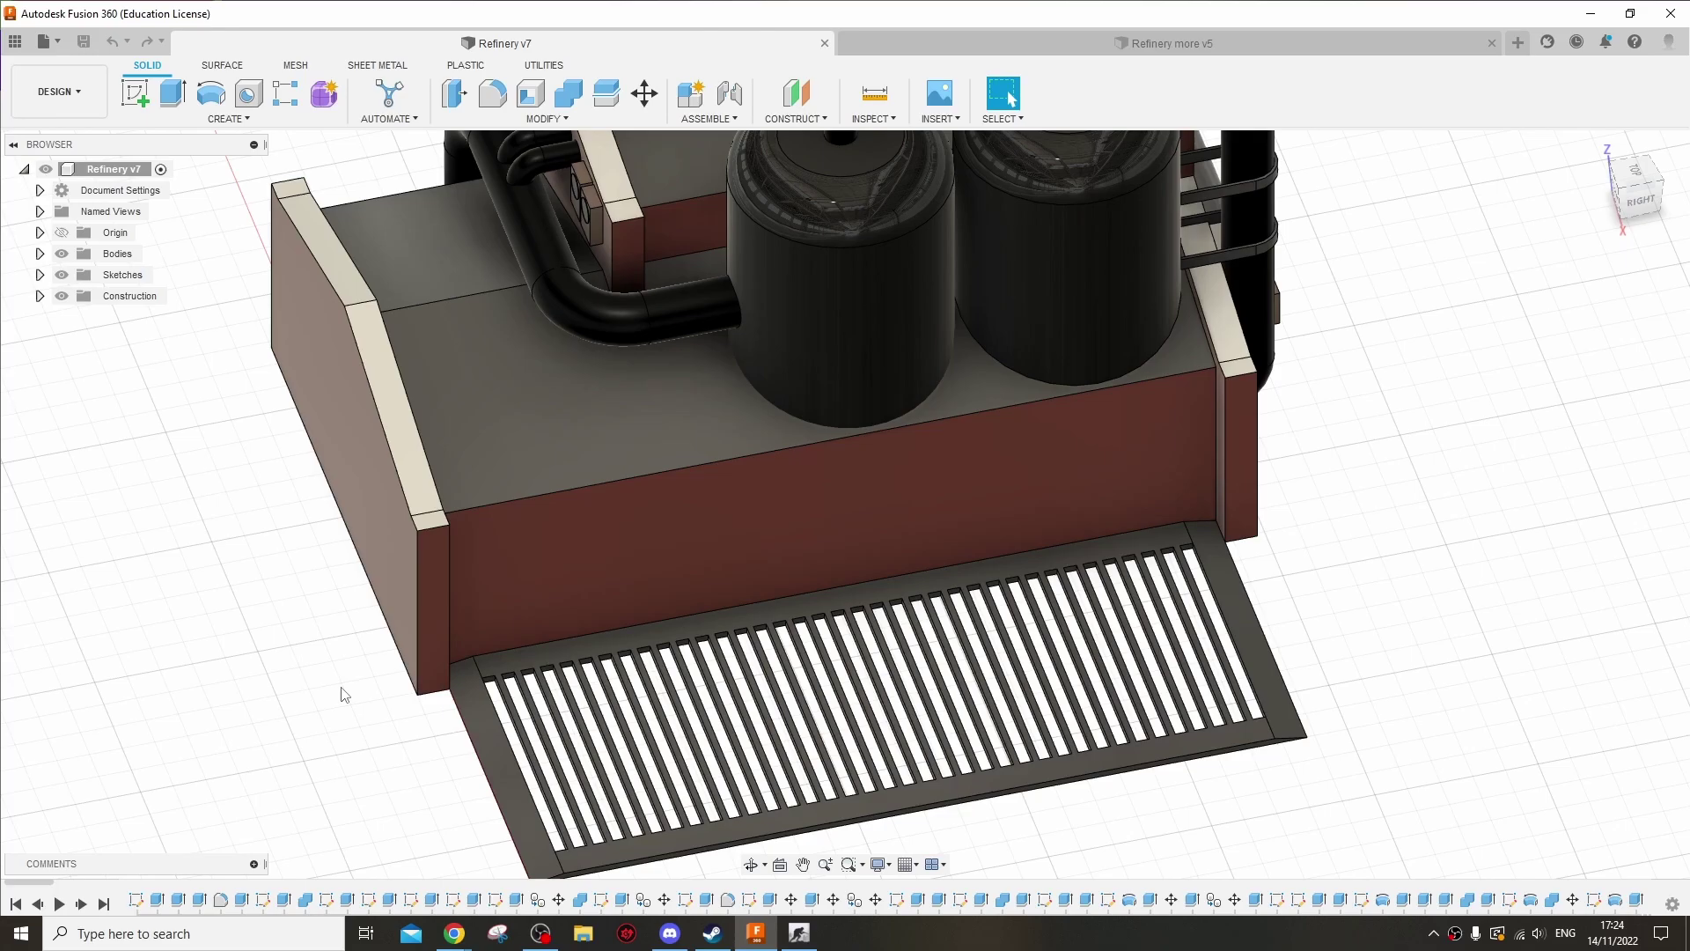
Step: Inspect the variant with the tall brick tower, focusing on its inclined conveyor and the hopper on the lower roof
scroll(338, 637, down, 3)
drag(267, 724, 524, 734)
drag(666, 702, 543, 329)
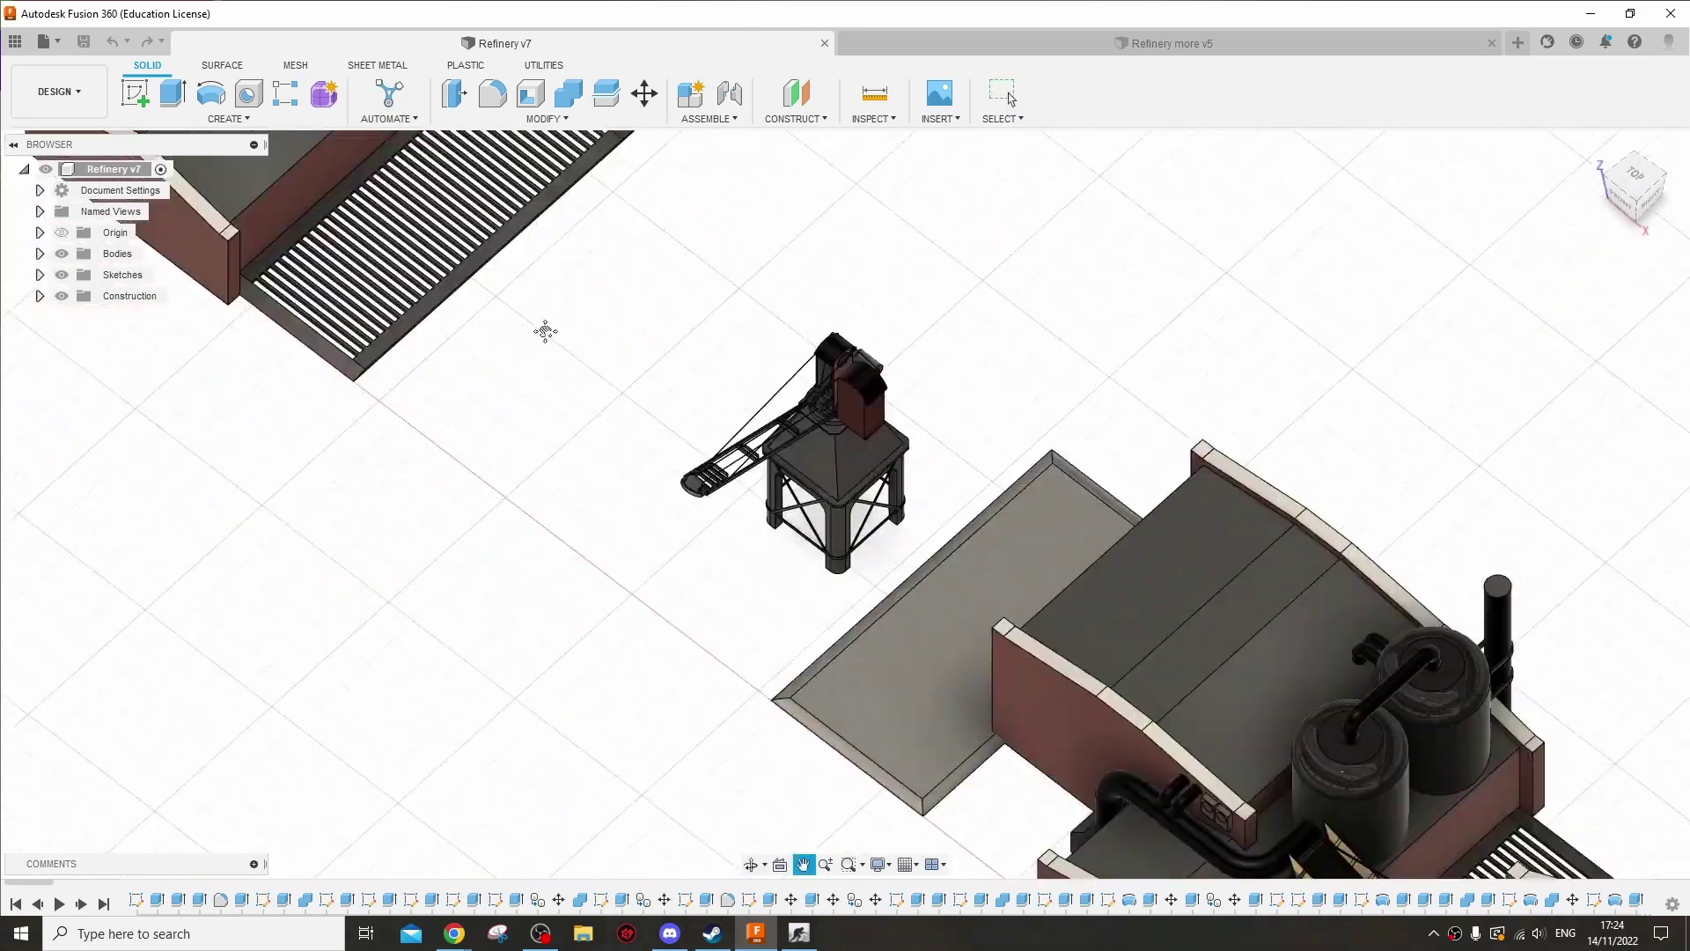
drag(581, 610, 730, 256)
scroll(656, 253, up, 1)
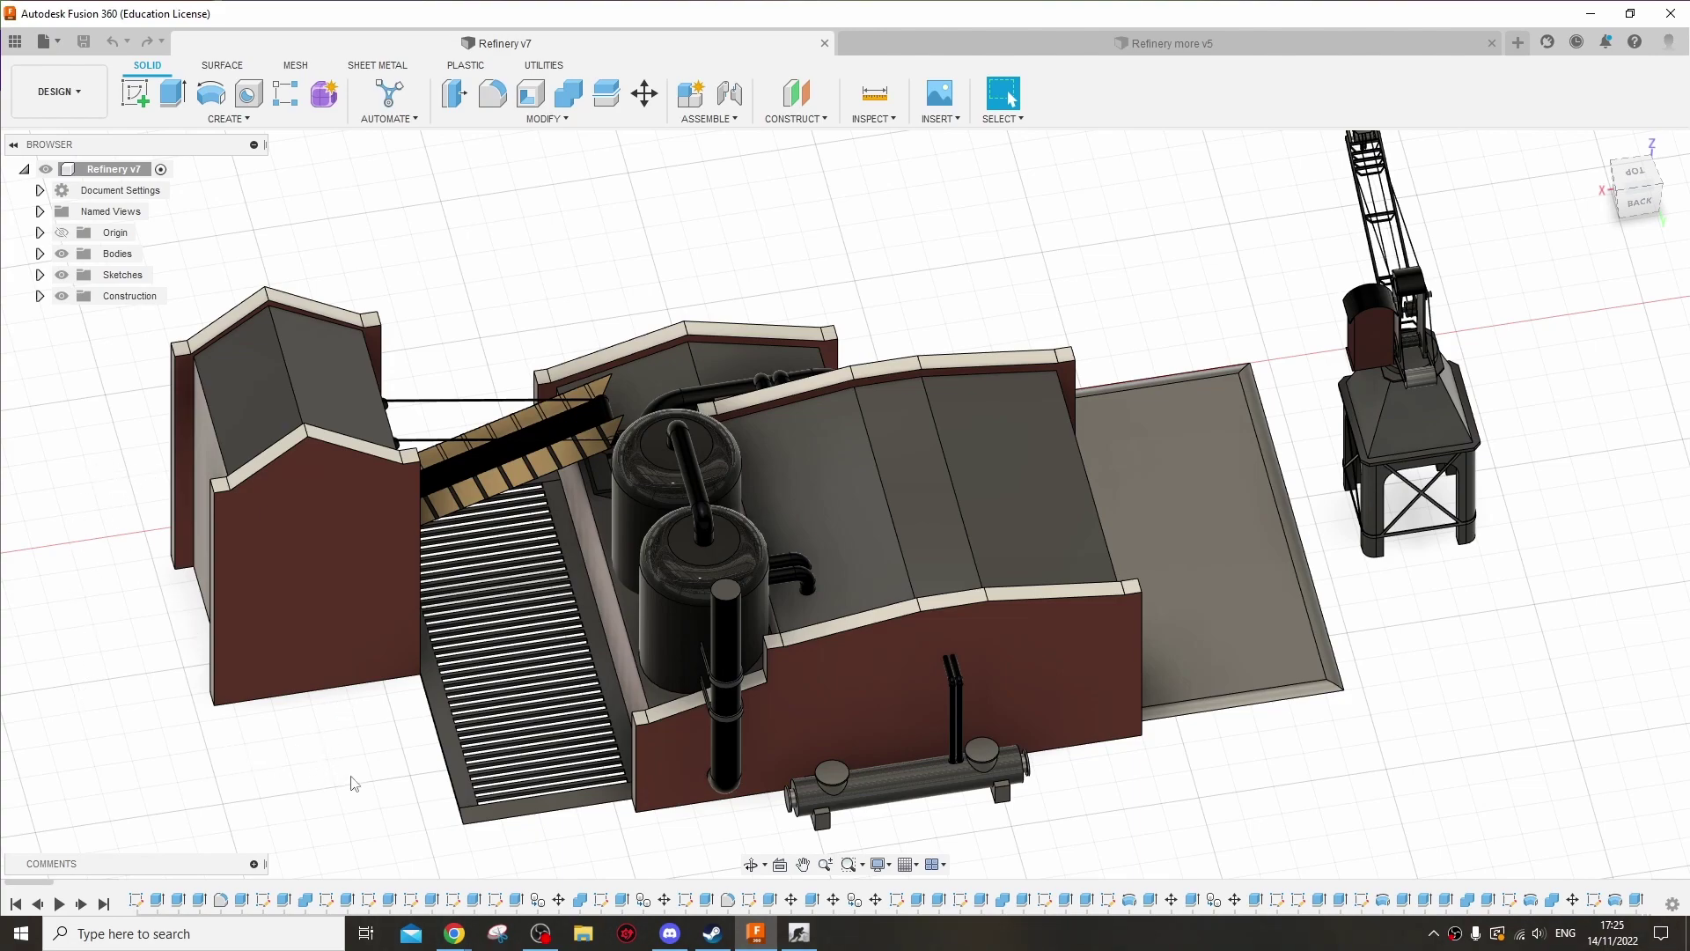
drag(351, 776, 778, 722)
key(Escape)
scroll(904, 702, up, 3)
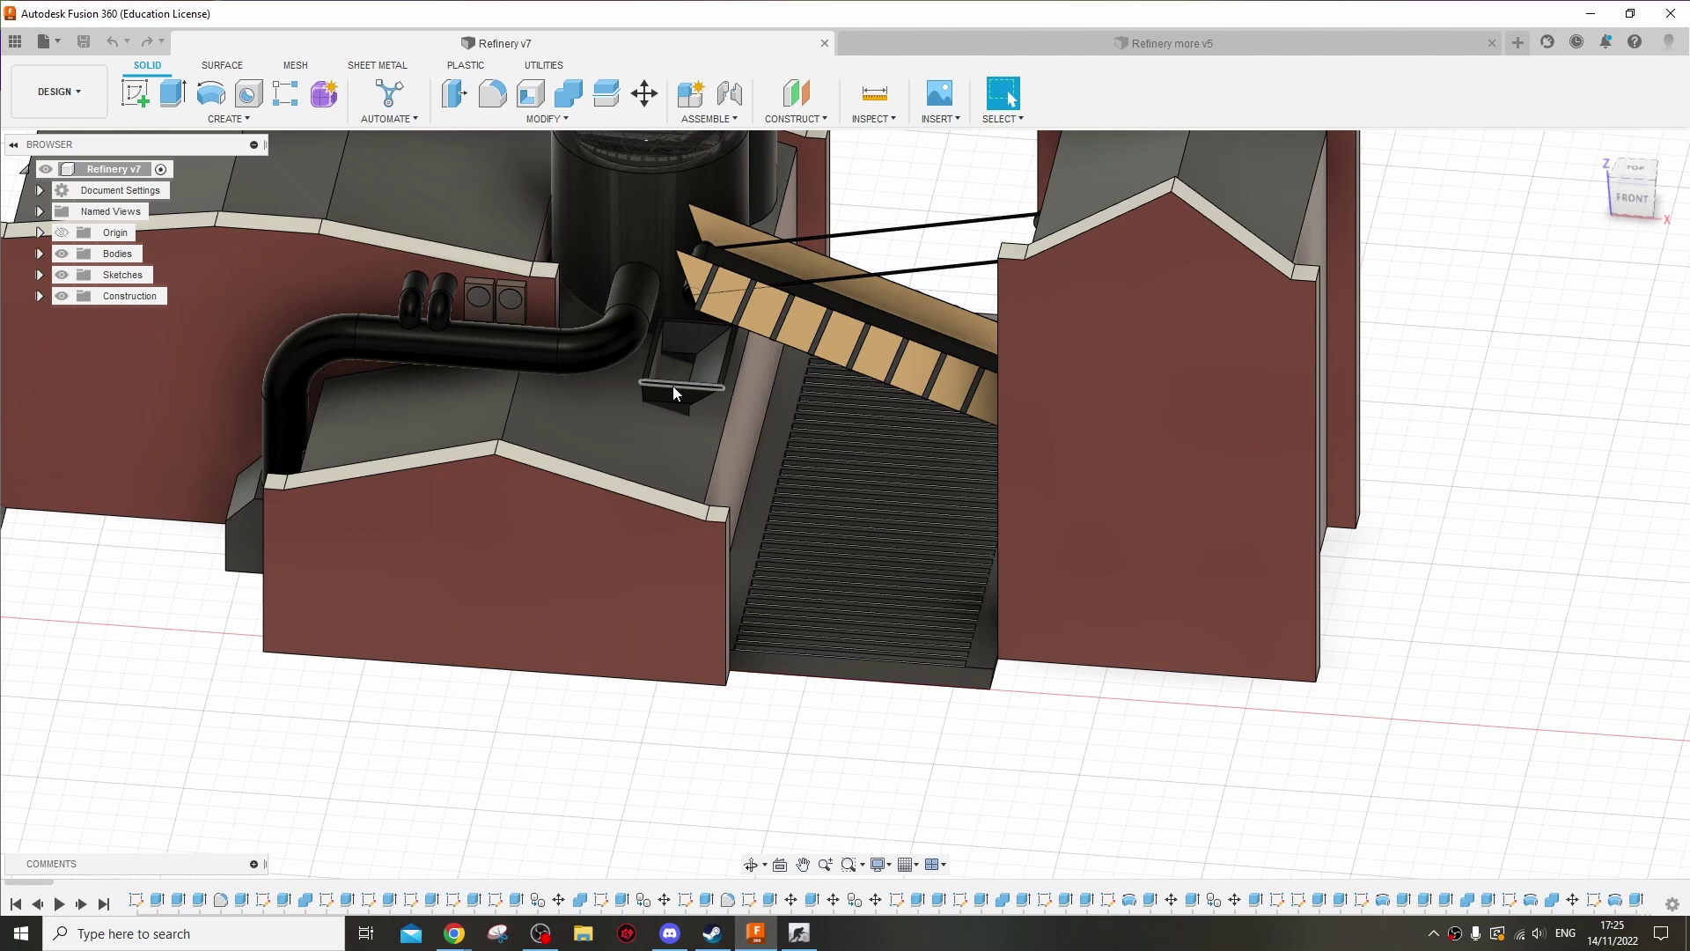
scroll(672, 386, up, 2)
scroll(745, 499, up, 1)
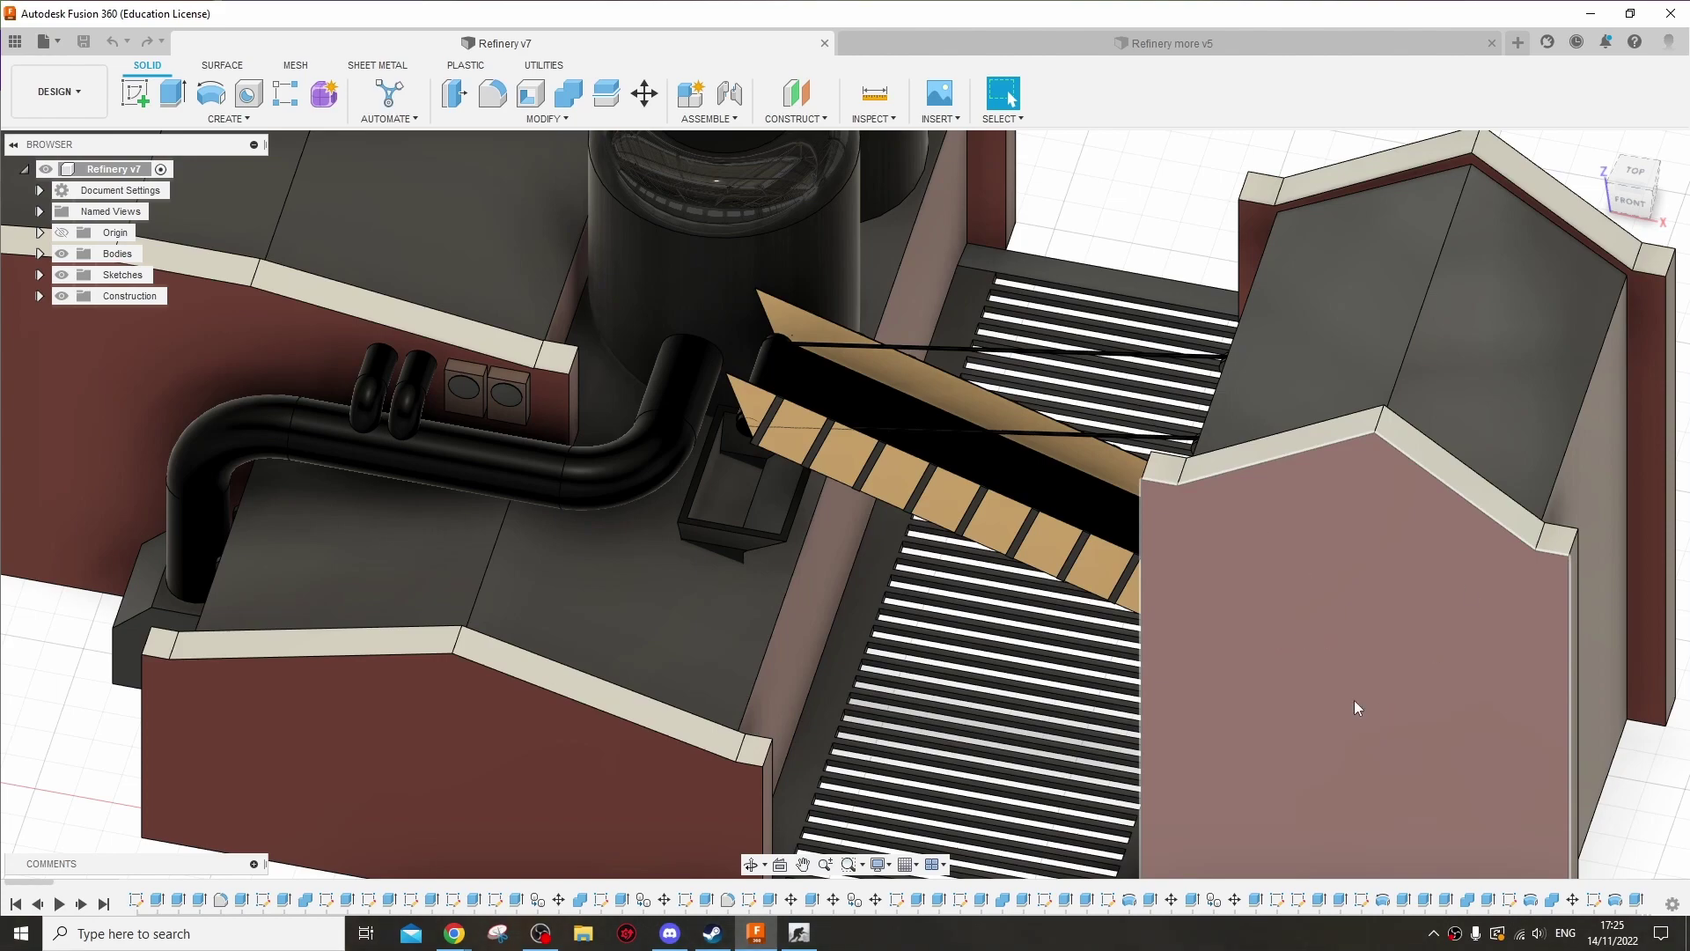
drag(832, 588, 1141, 493)
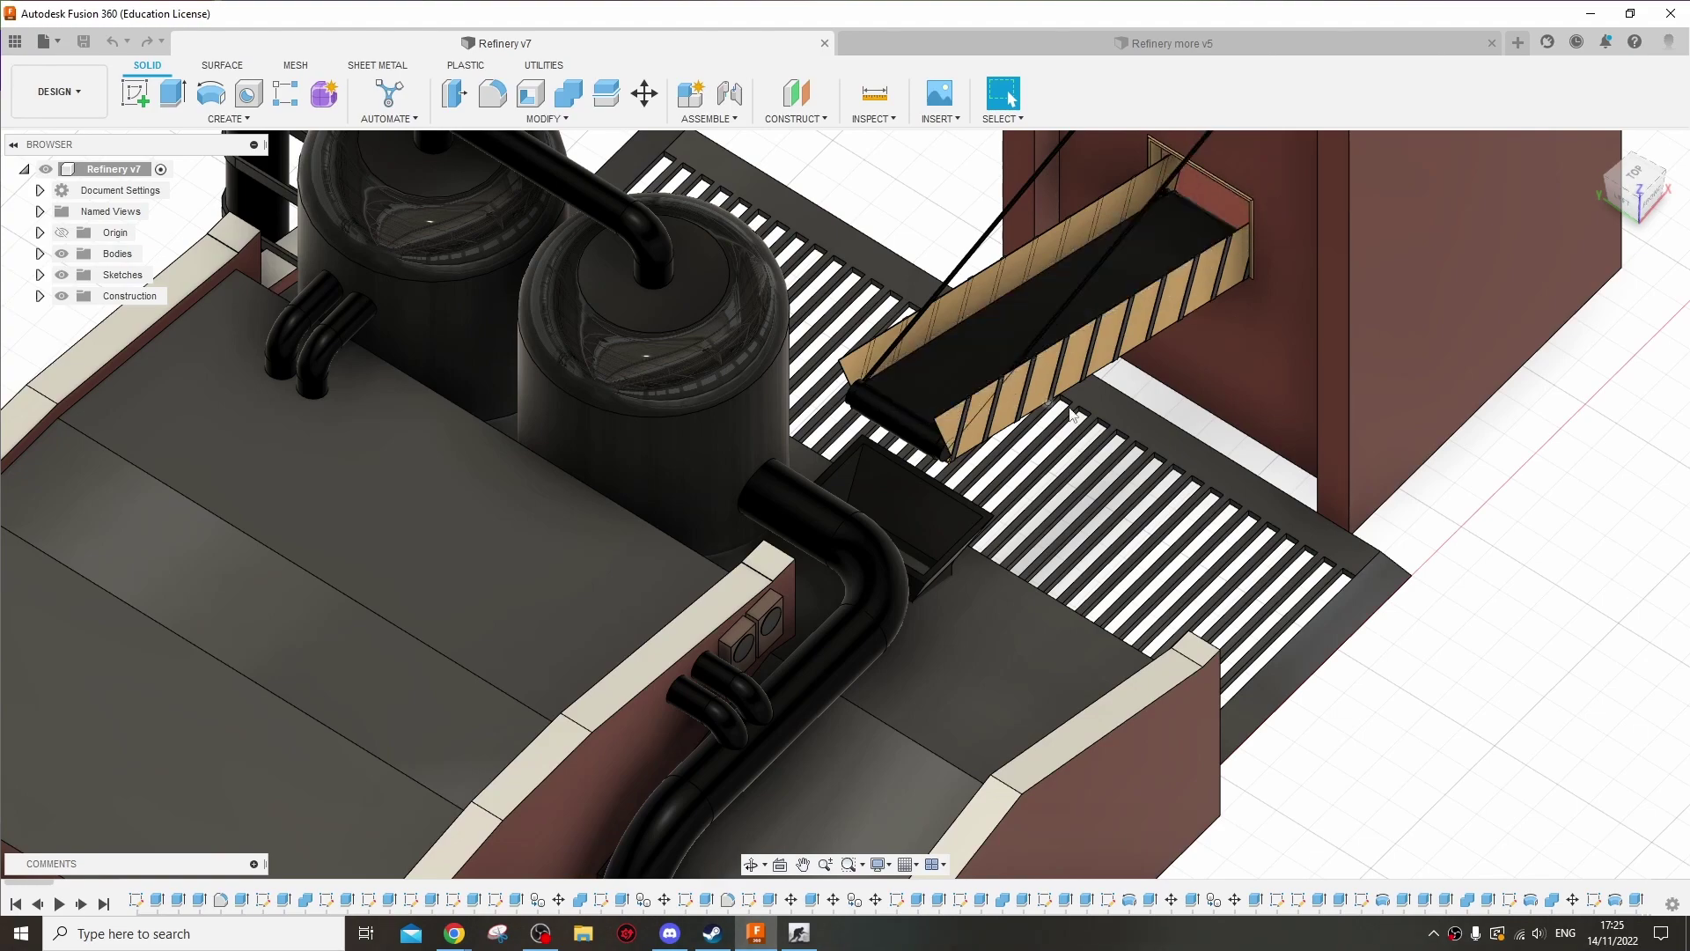
drag(1107, 426, 942, 378)
drag(774, 362, 910, 561)
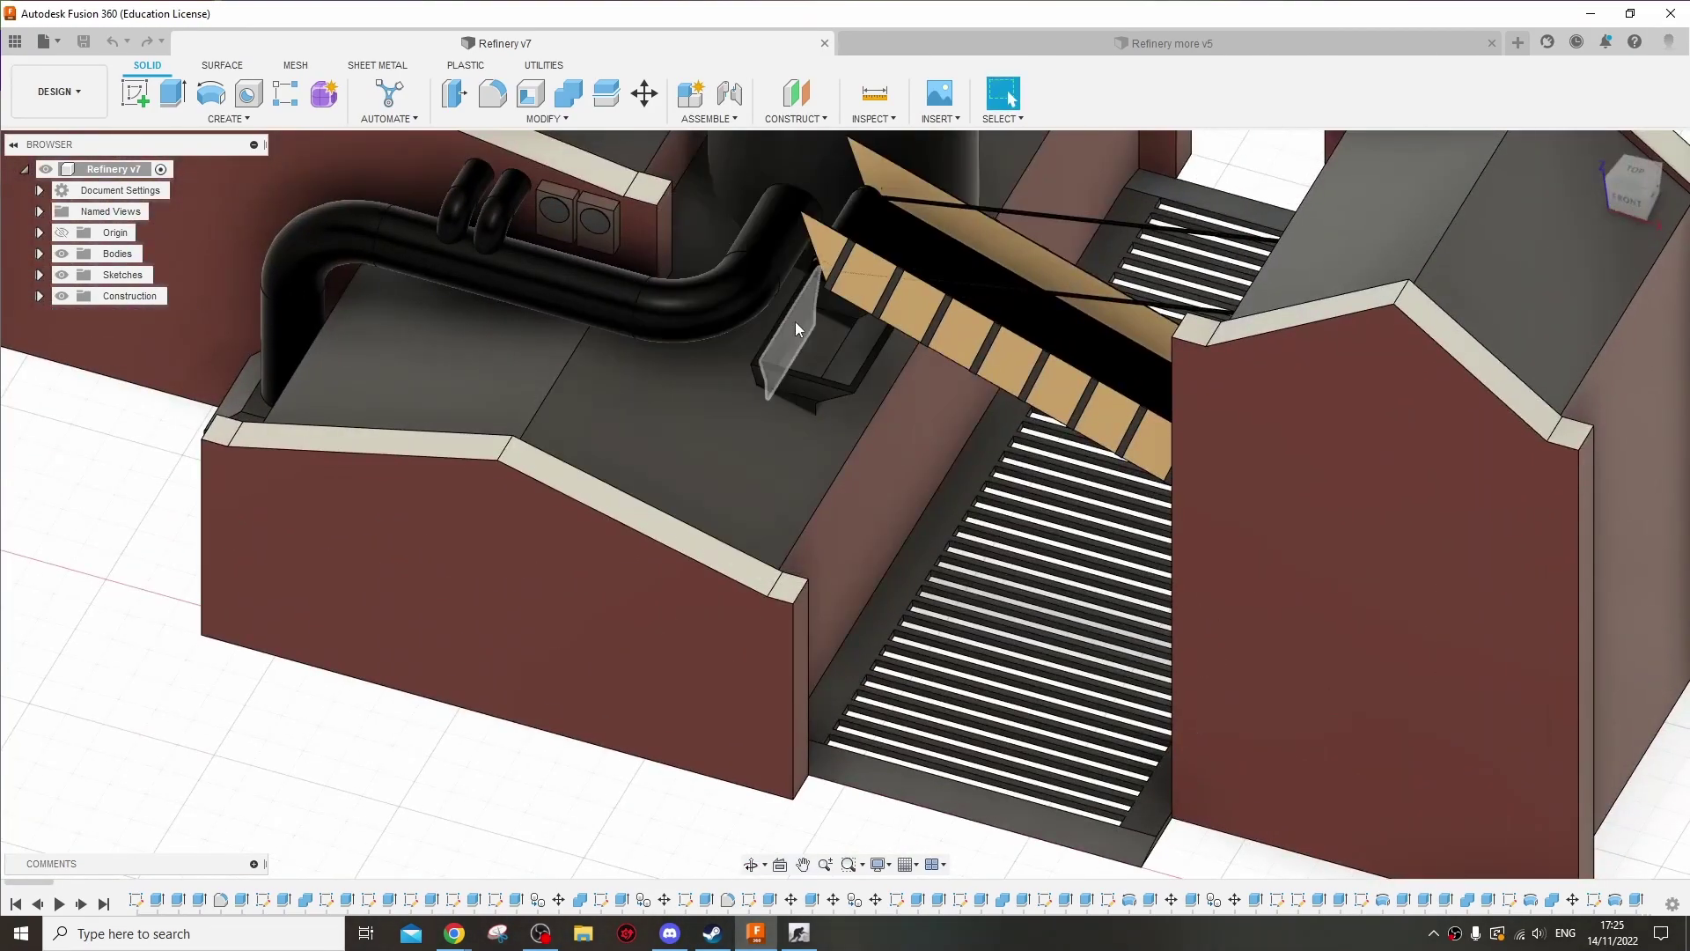
scroll(671, 603, down, 10)
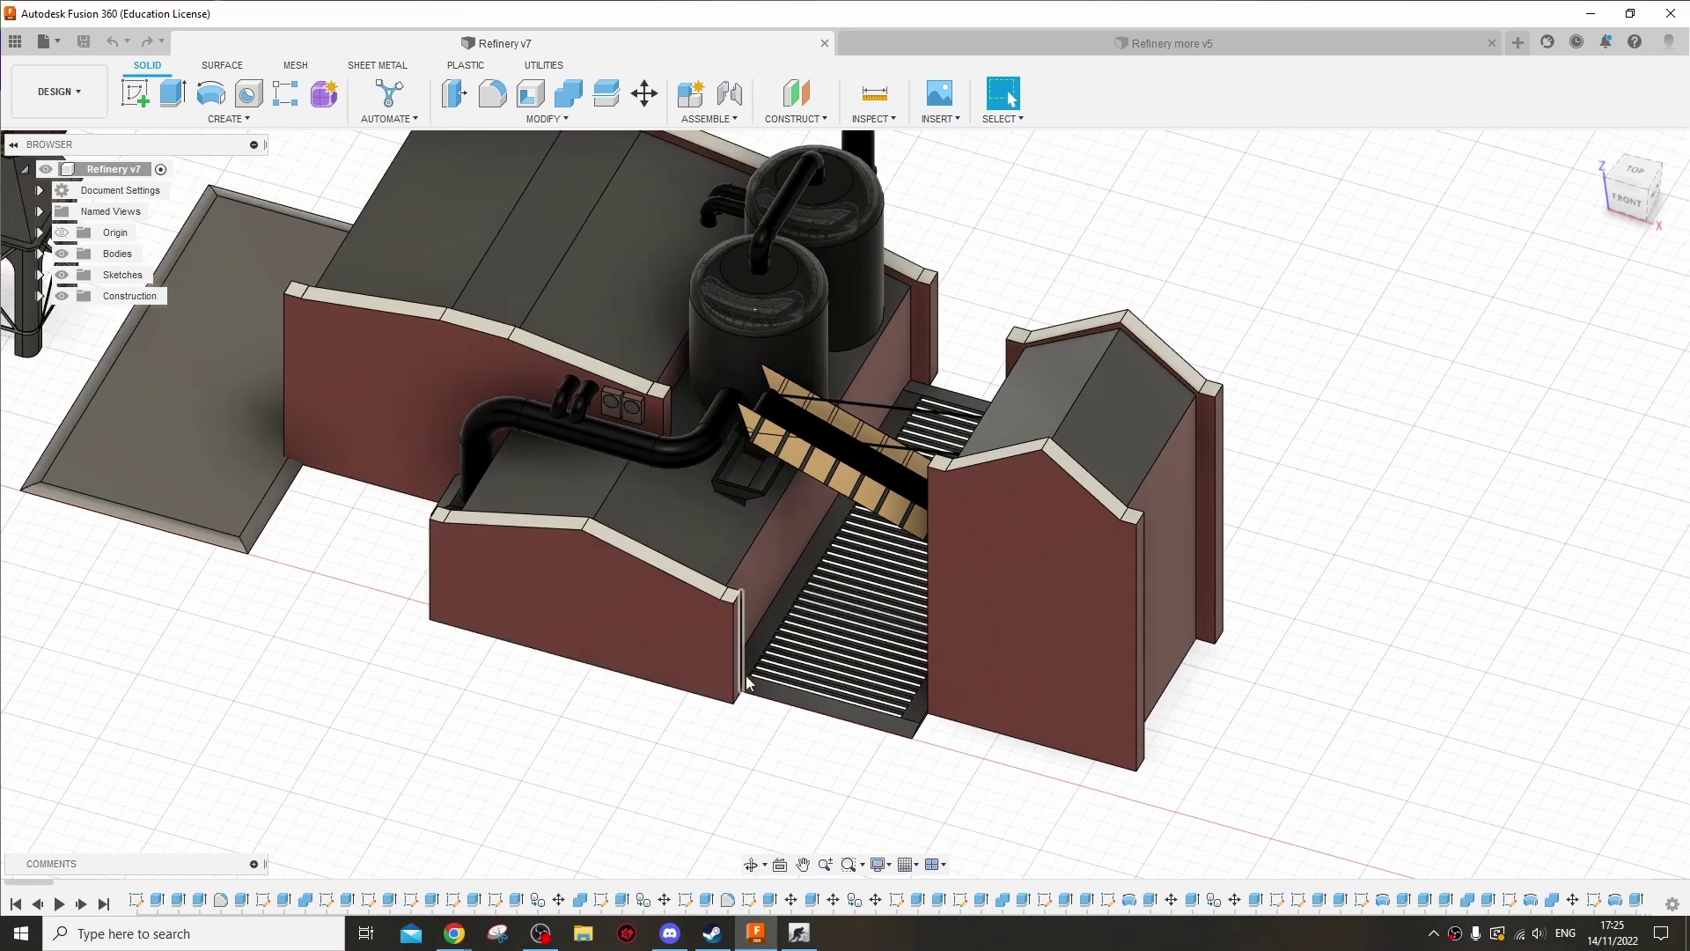
Step: Compare the two conveyor tower layouts of the refinery from directly above
drag(734, 678, 679, 675)
scroll(683, 674, down, 1)
drag(854, 599, 880, 651)
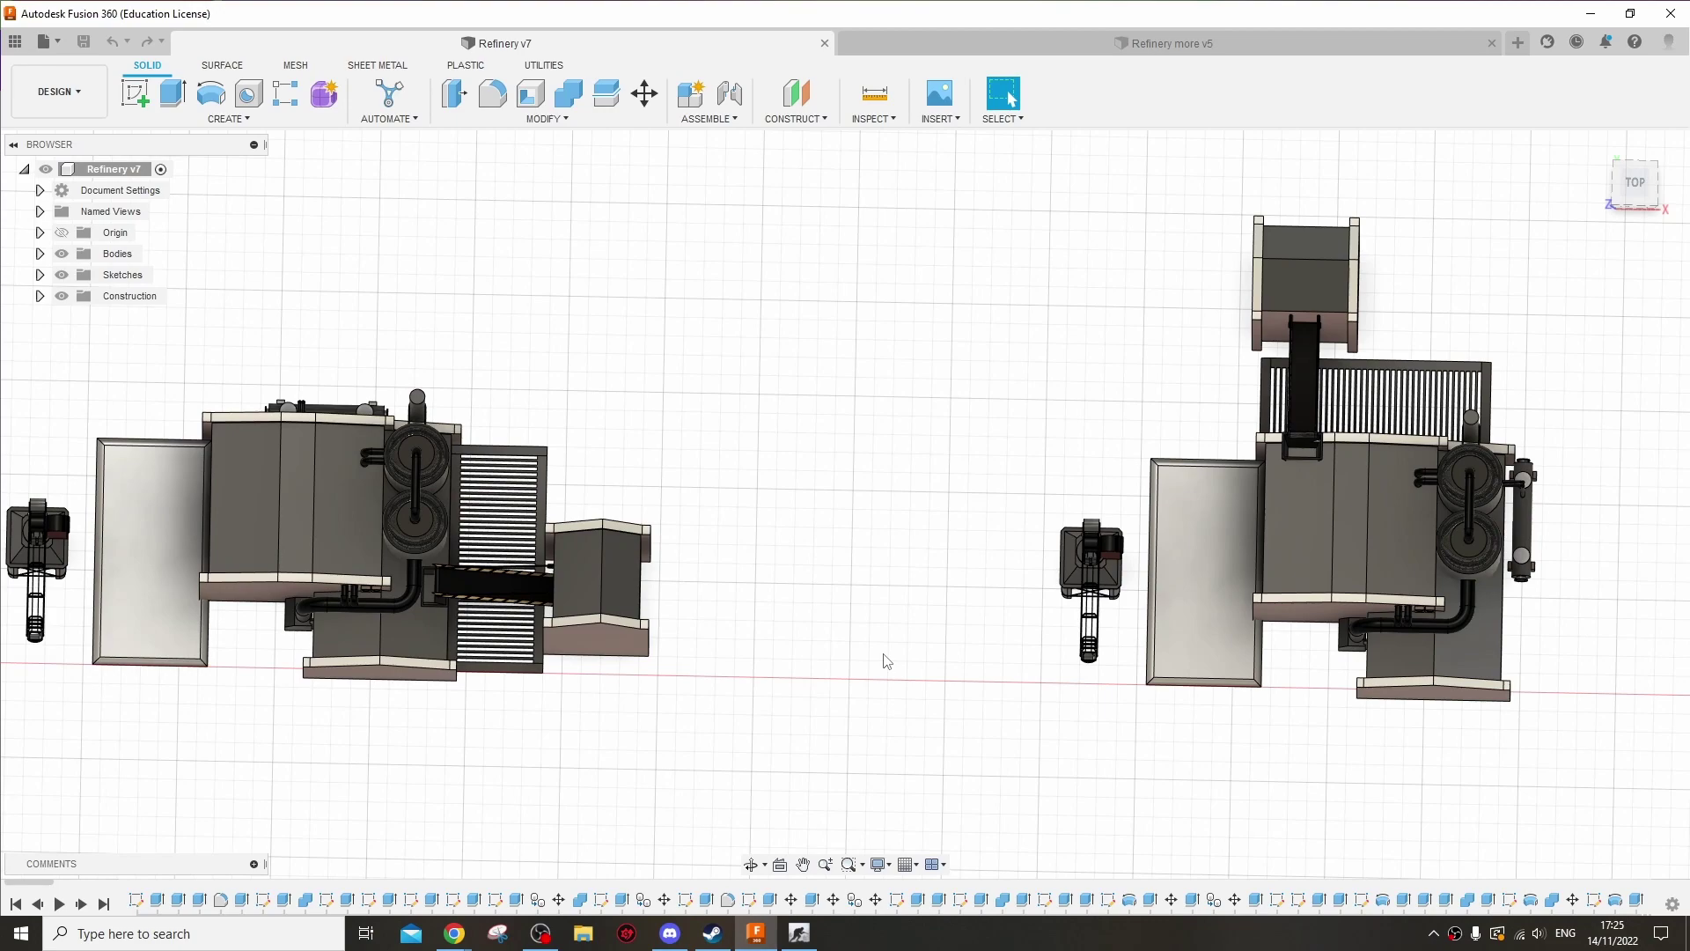
scroll(887, 660, down, 1)
click(1634, 183)
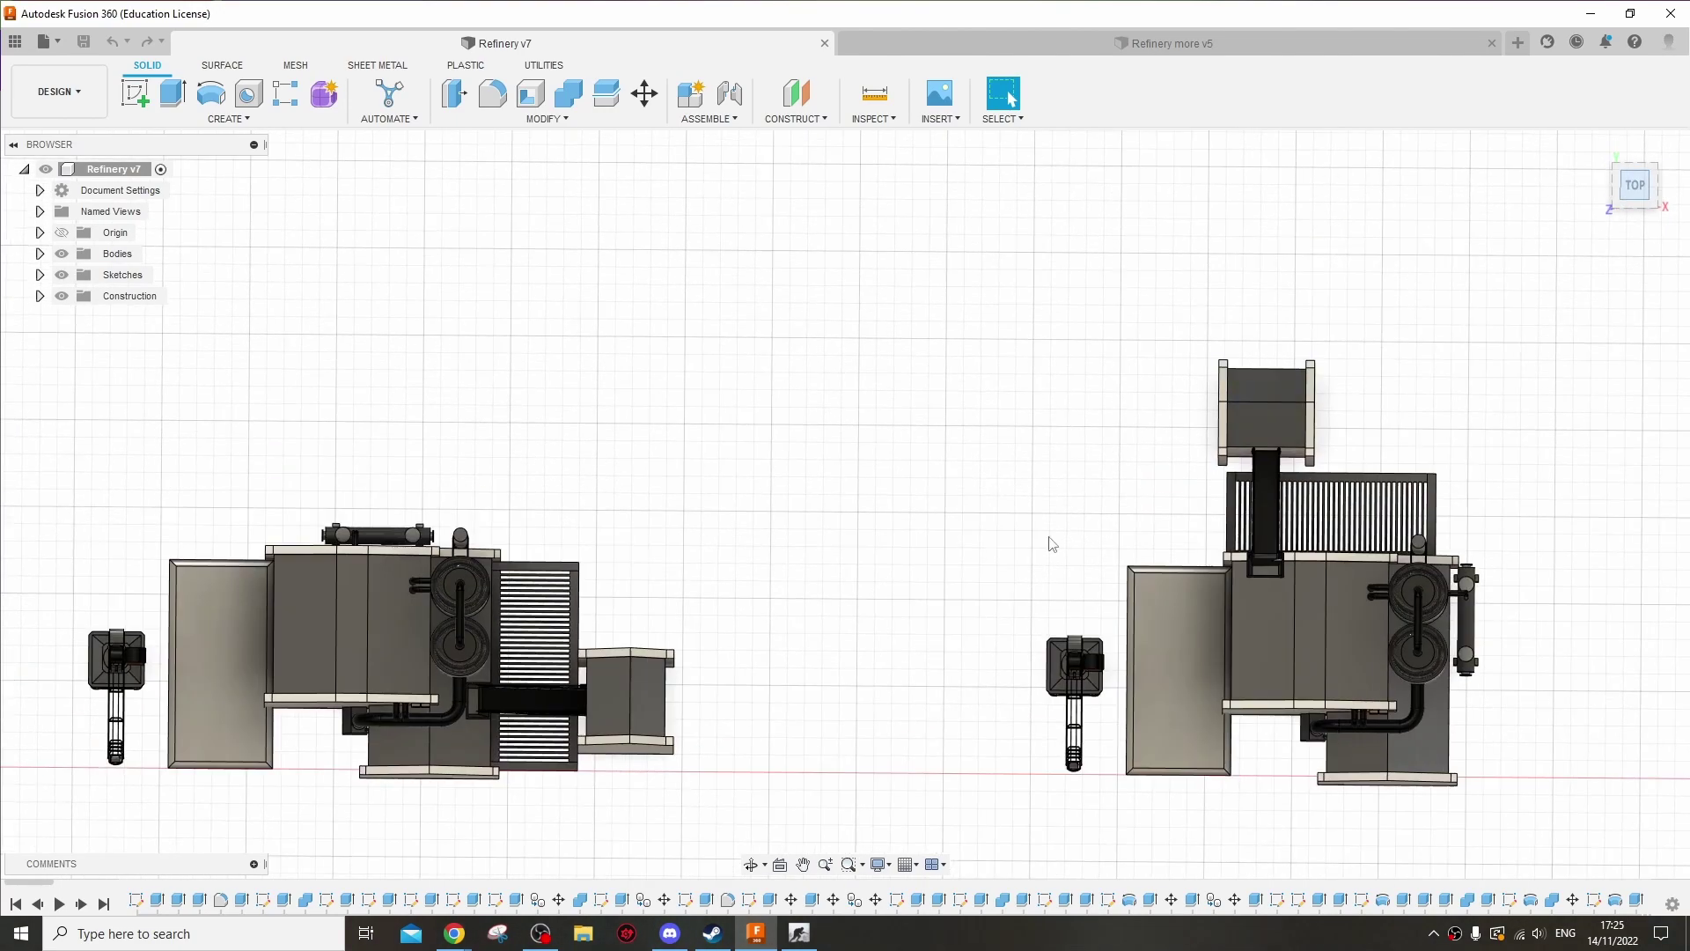
drag(946, 553, 1042, 344)
scroll(800, 669, down, 1)
drag(900, 587, 859, 623)
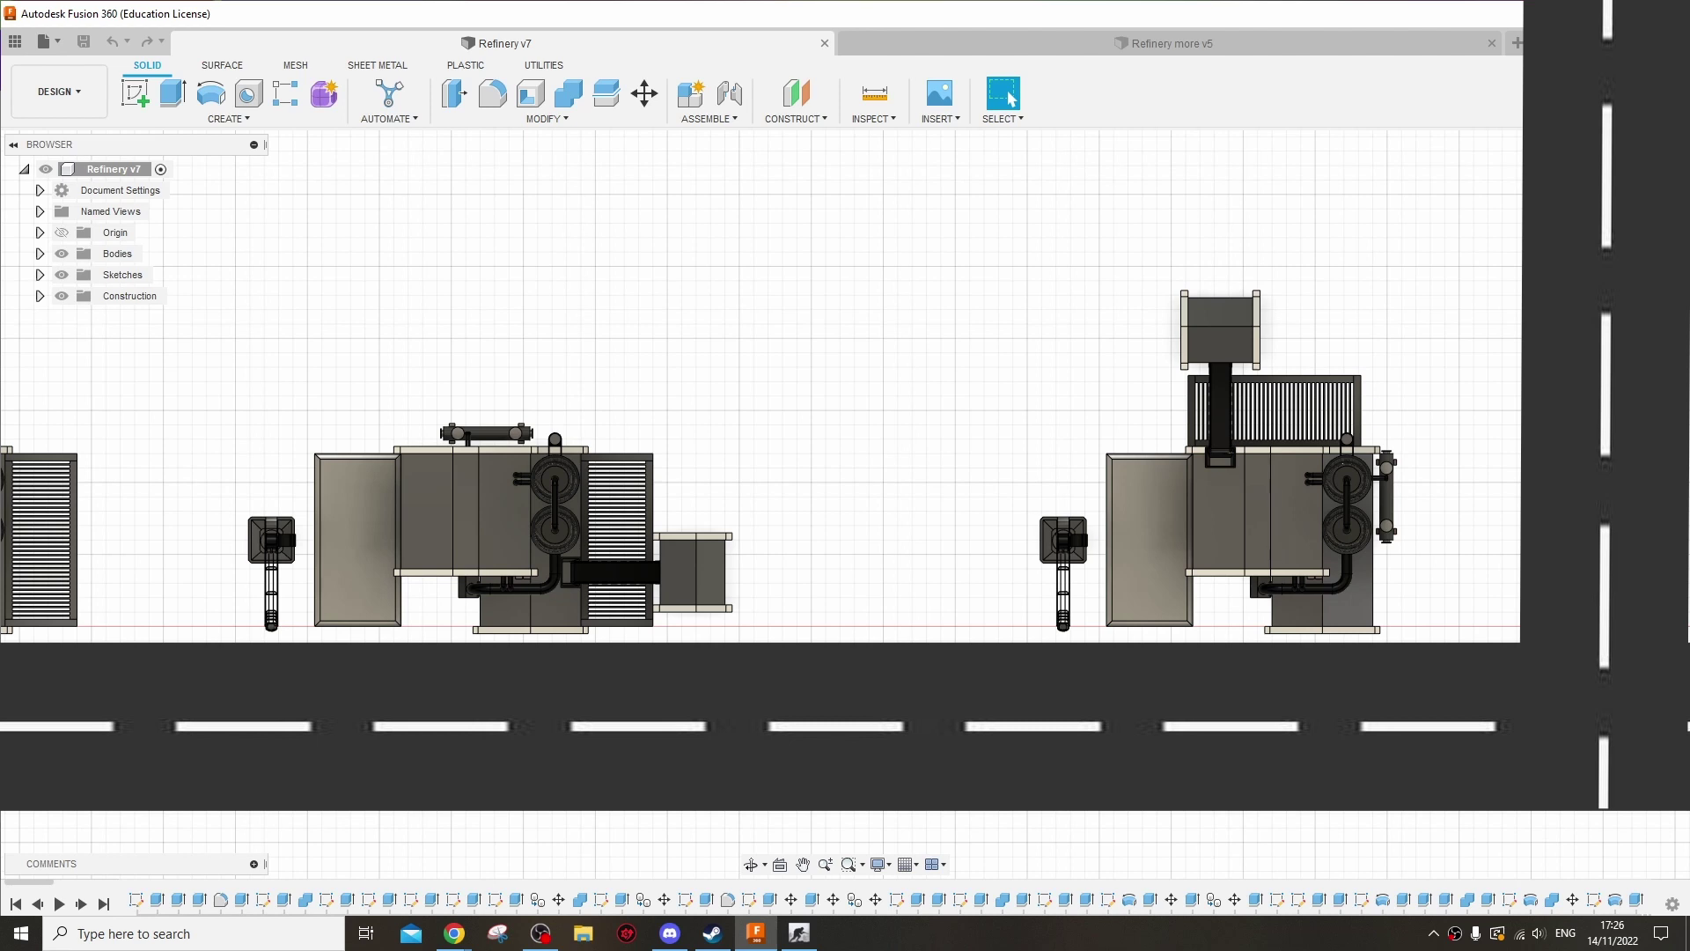
scroll(902, 771, down, 1)
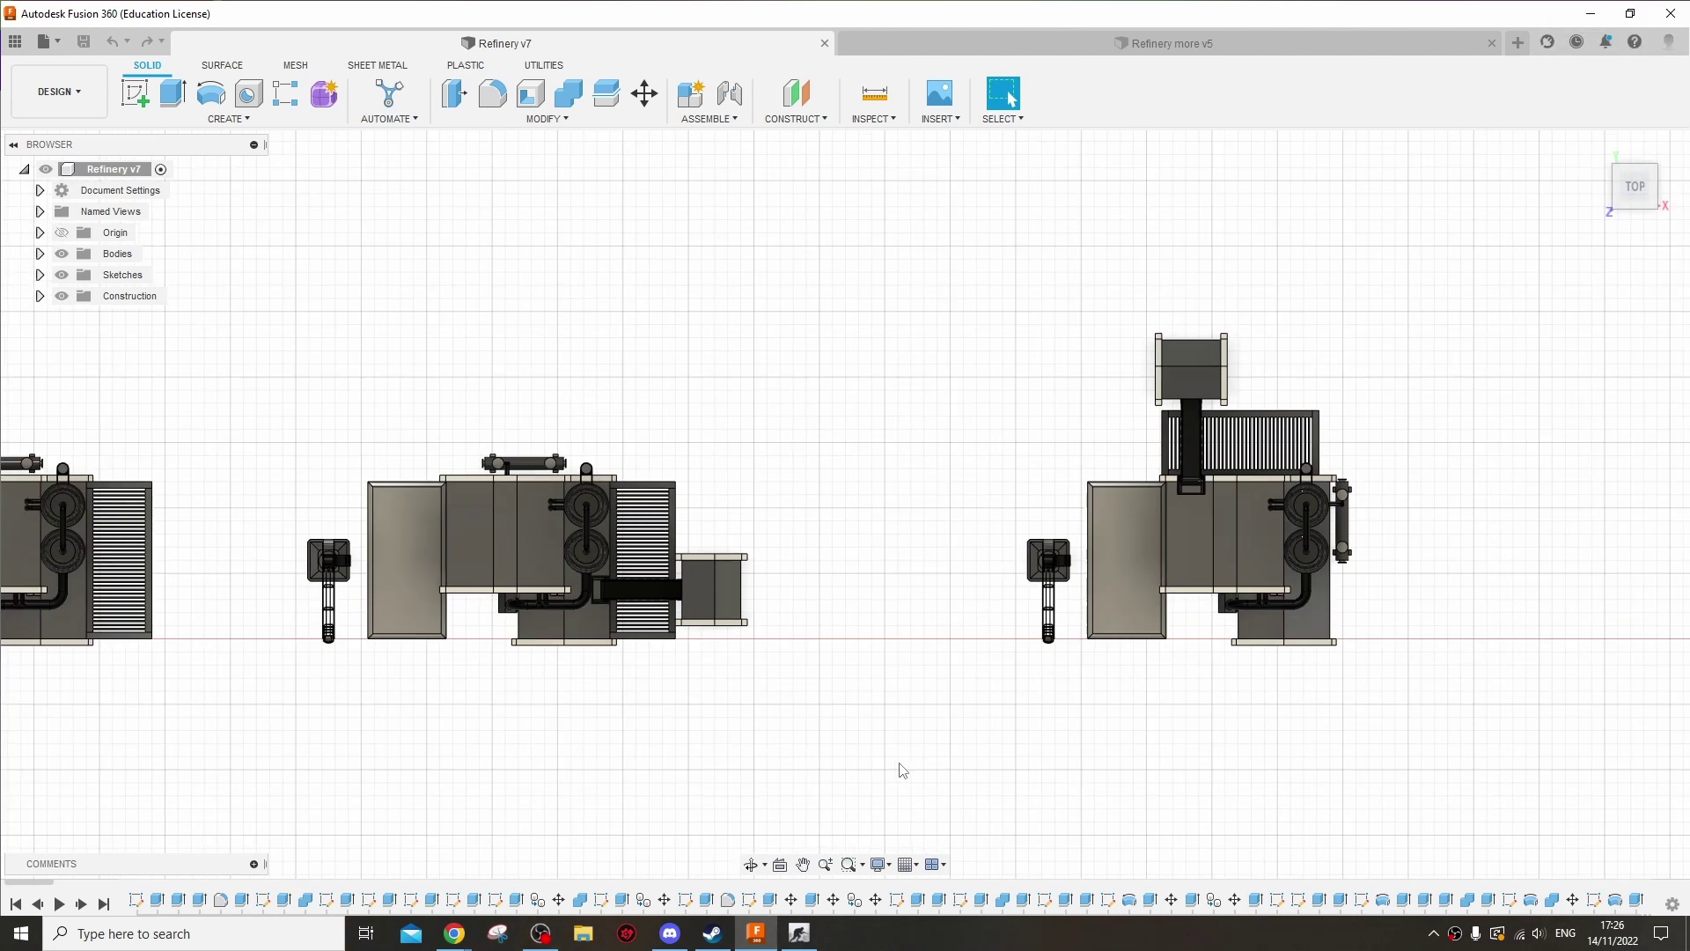
scroll(902, 771, down, 1)
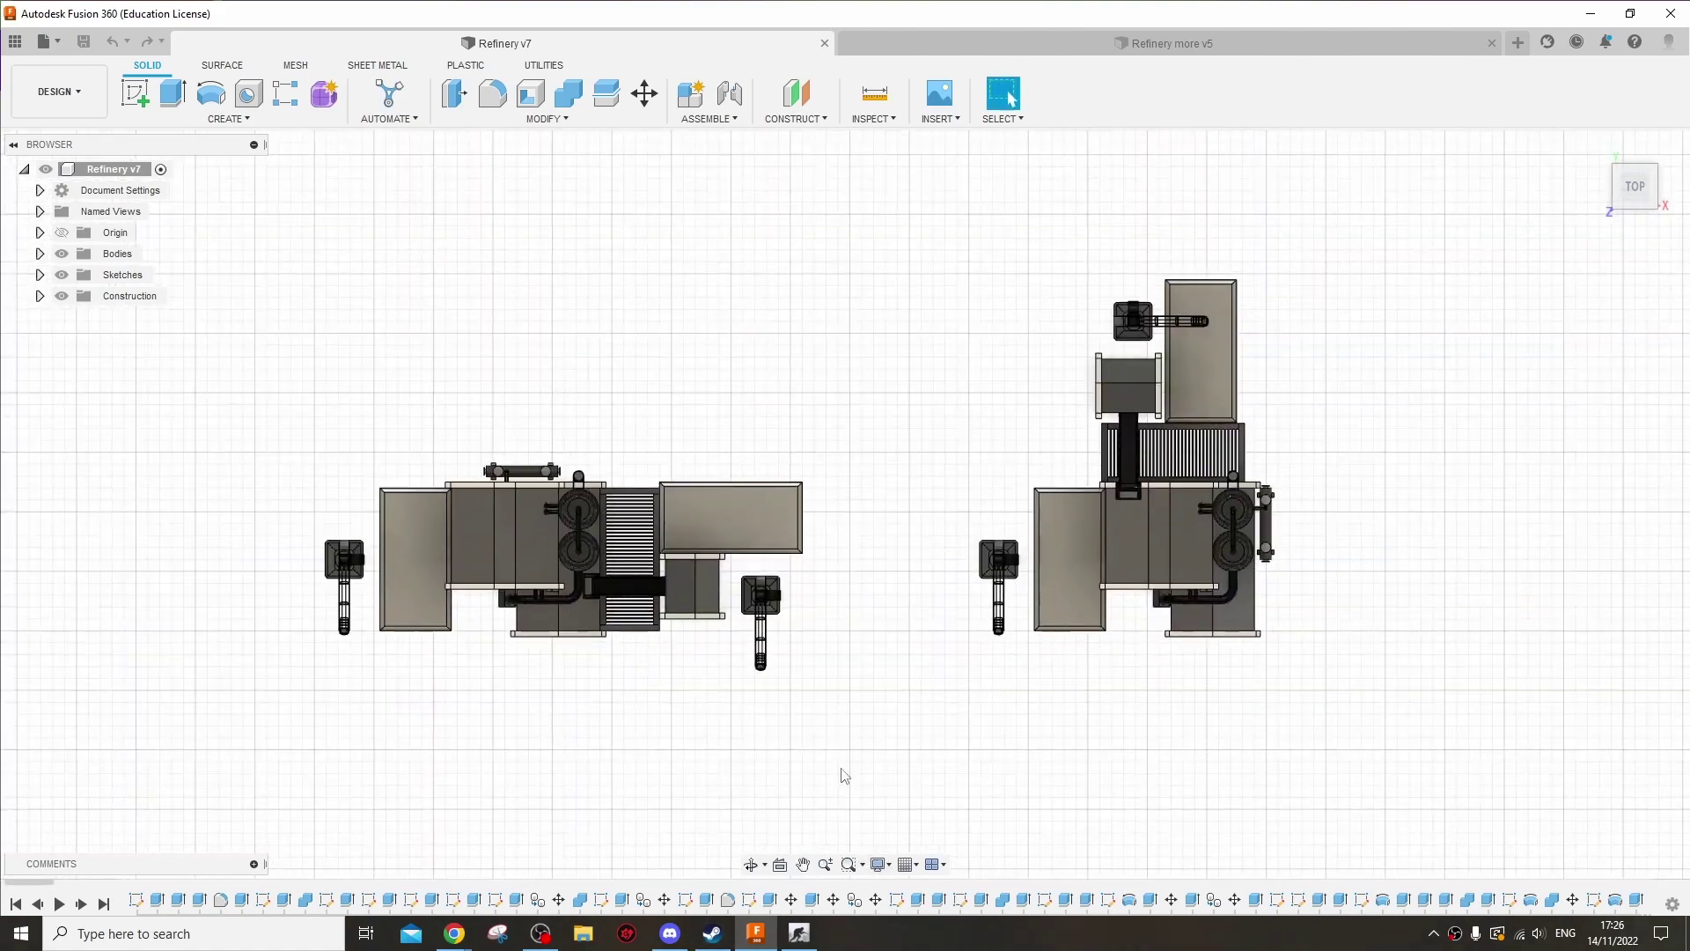
Step: Compare the two layouts with the extra loading pad and second crane tower, from above and at an angle
scroll(843, 774, up, 2)
drag(942, 705, 856, 725)
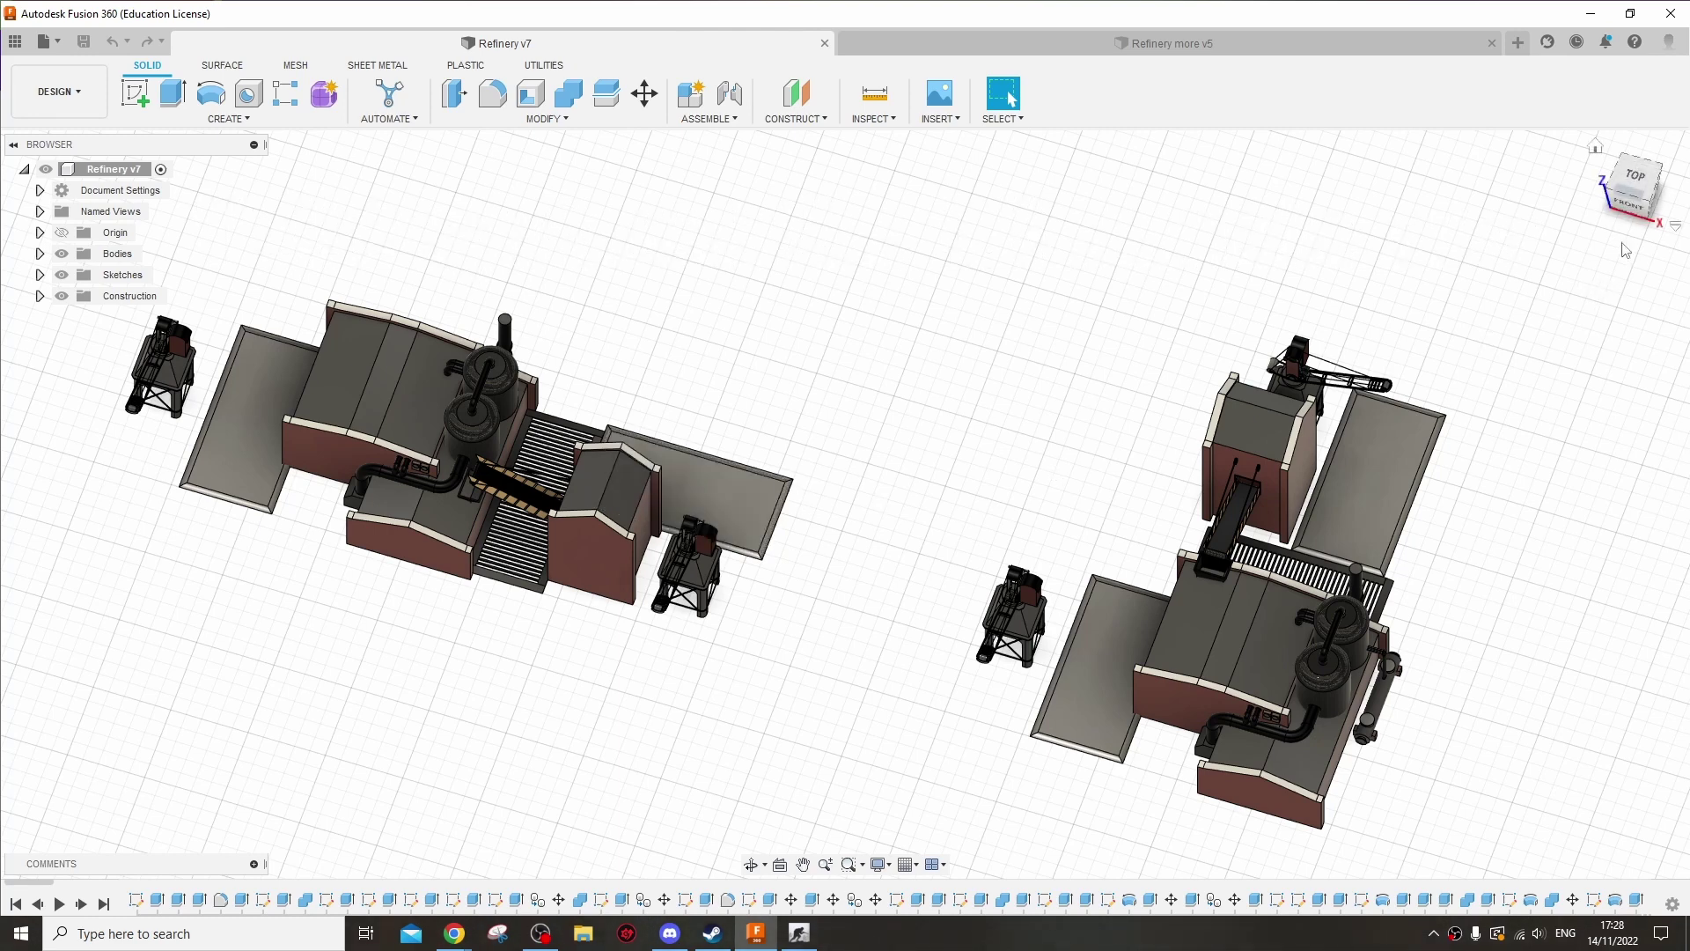
click(1634, 176)
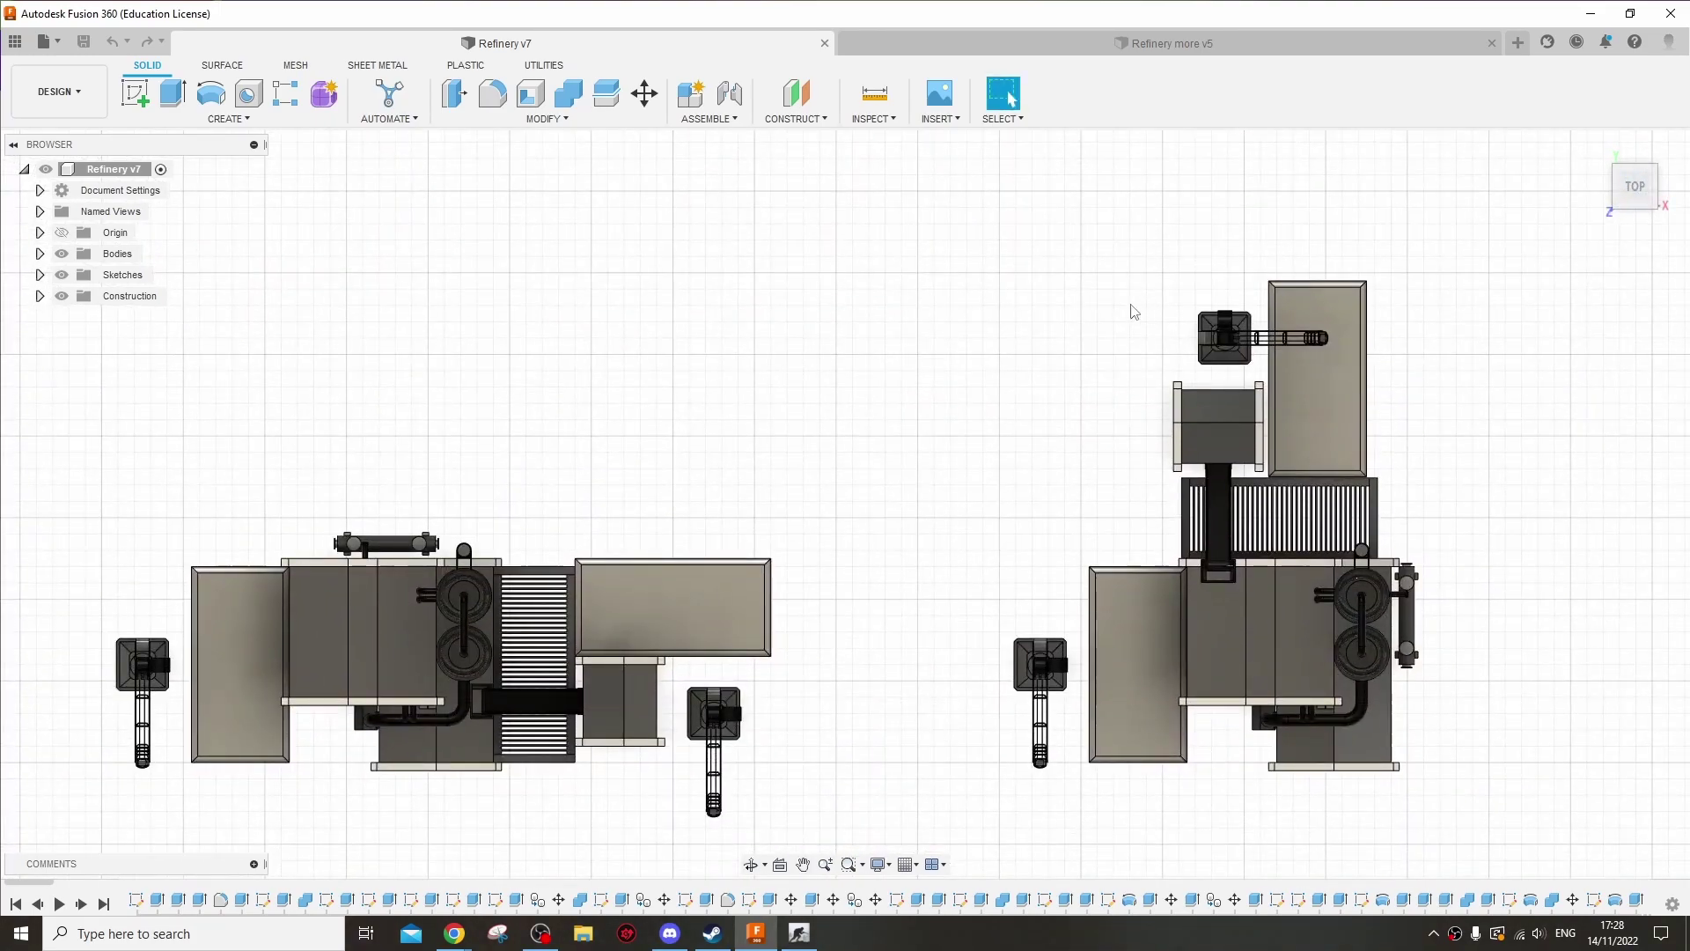
drag(1494, 585, 1237, 573)
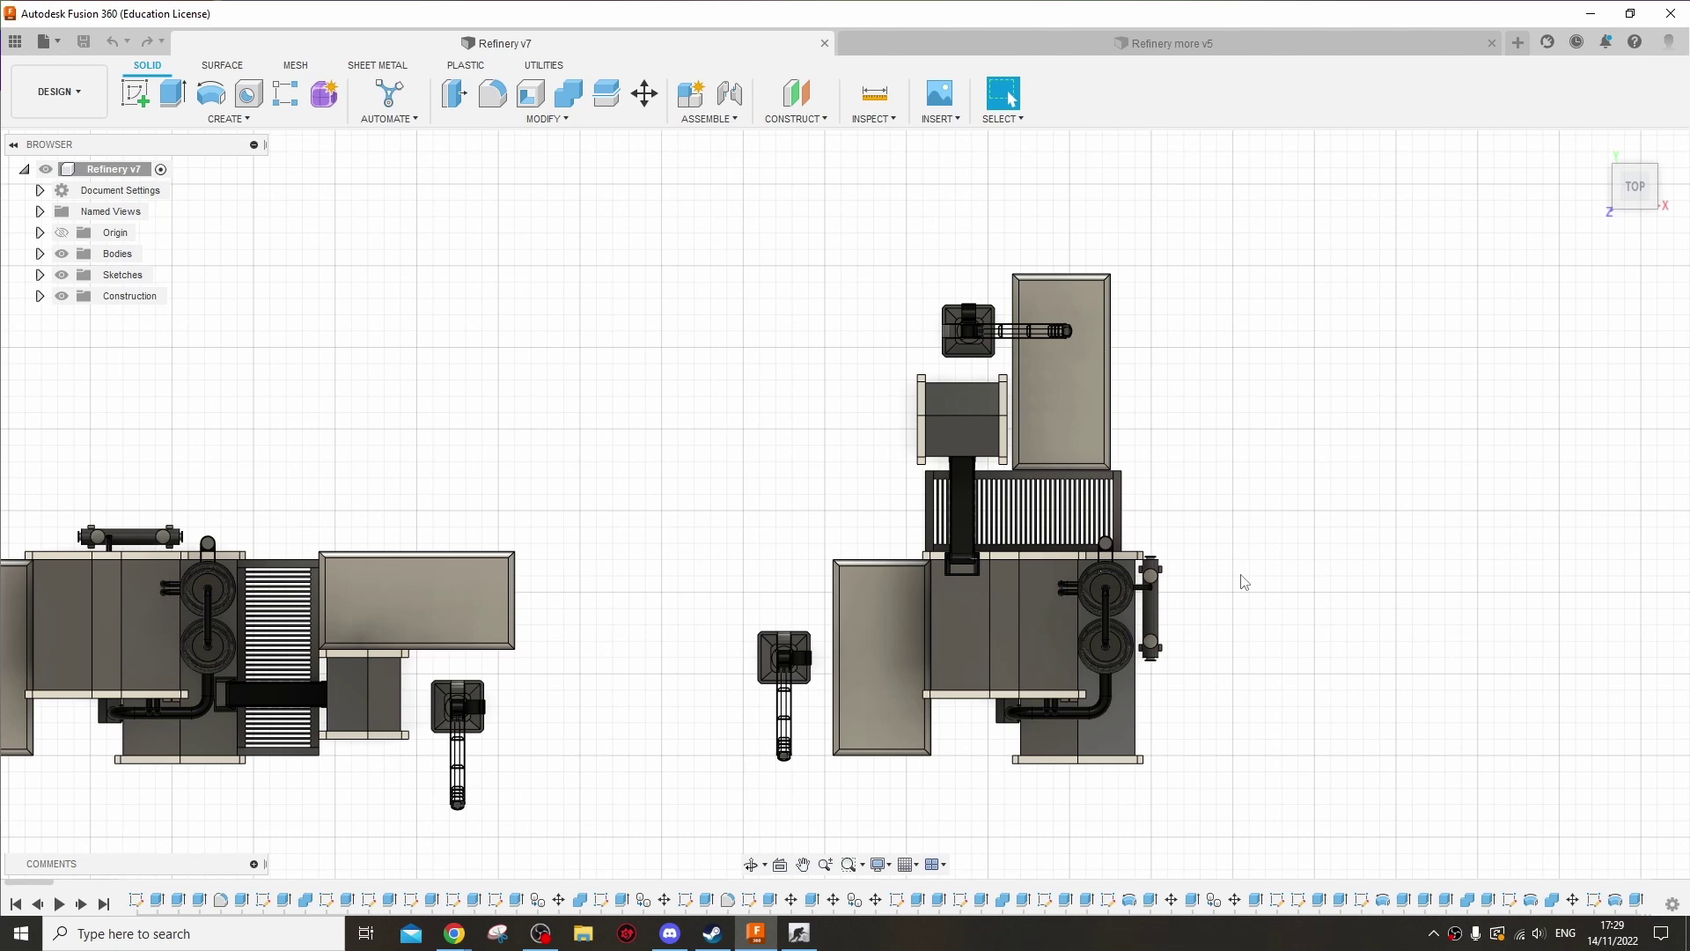
drag(1227, 551, 1467, 485)
scroll(1403, 550, down, 1)
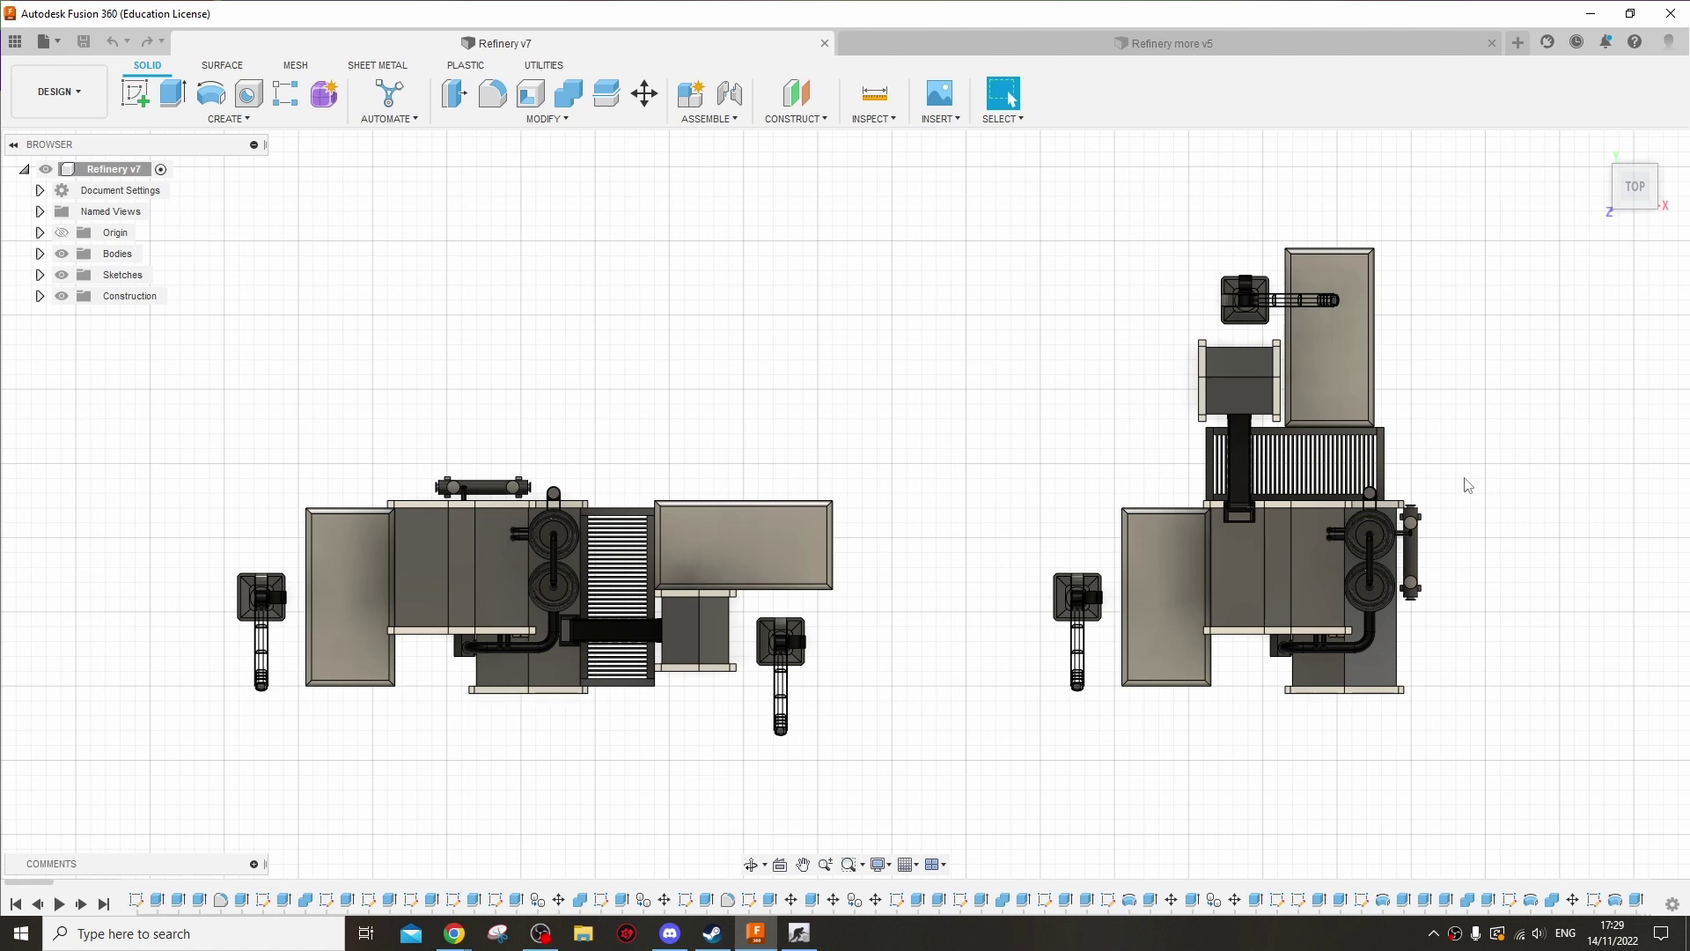
drag(863, 661, 1062, 513)
scroll(915, 619, up, 3)
drag(945, 672, 1039, 727)
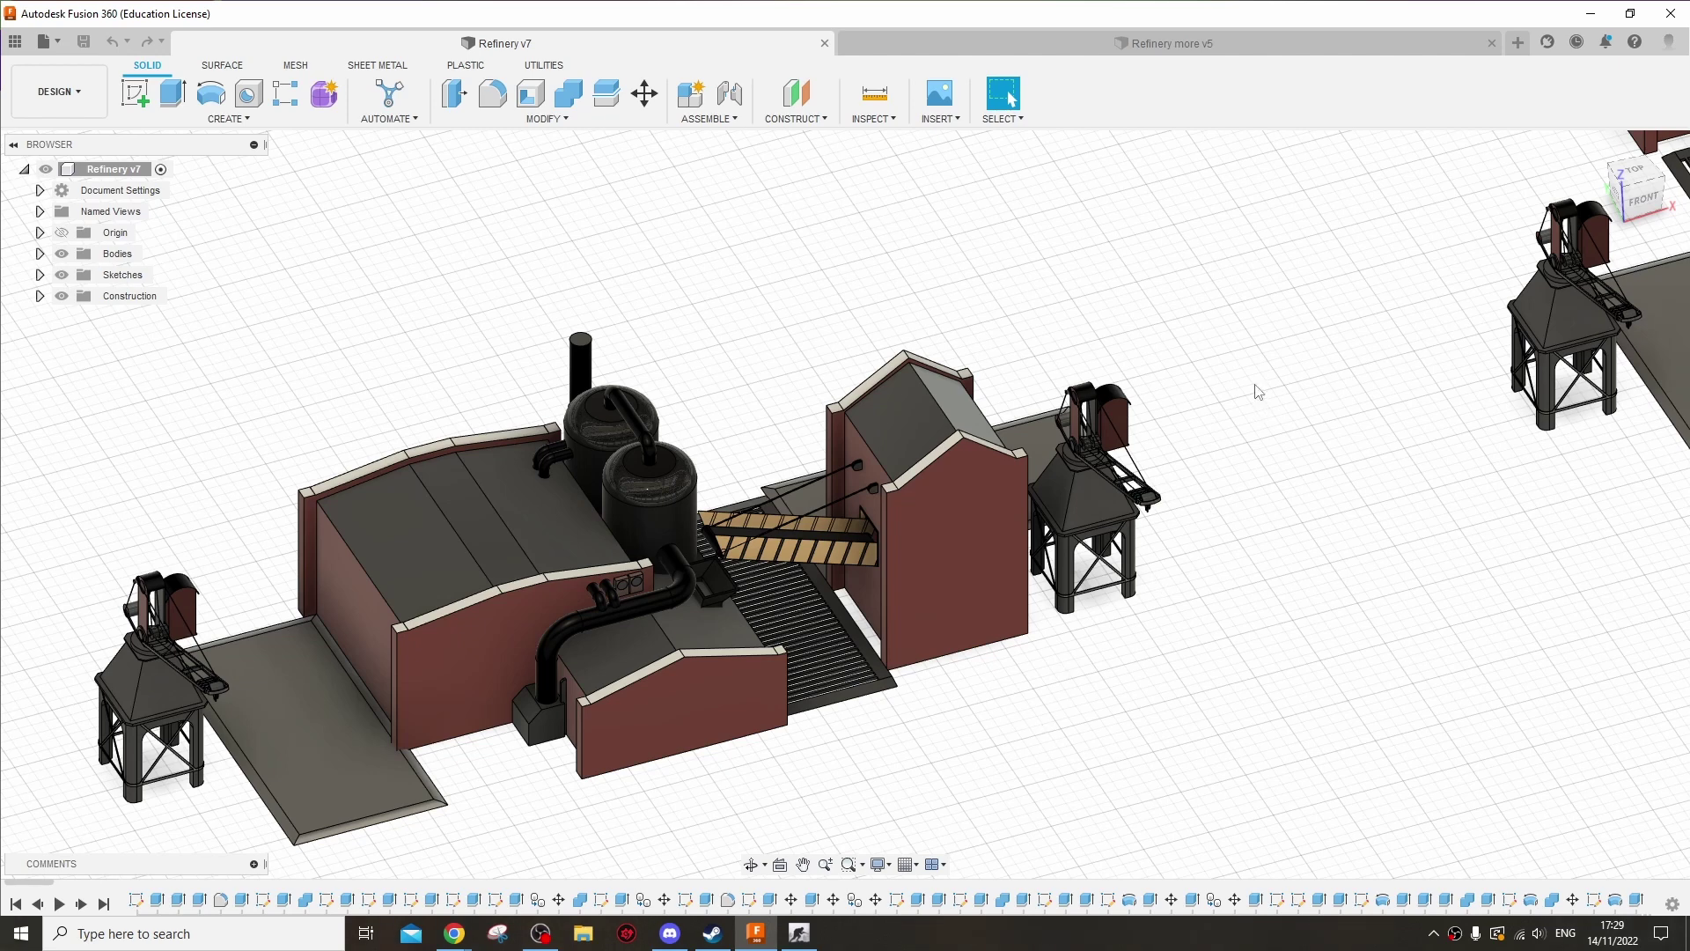
Step: Switch to the Refinery more v5 design and examine the large factory with twin chimneys beside the small refinery
click(1132, 48)
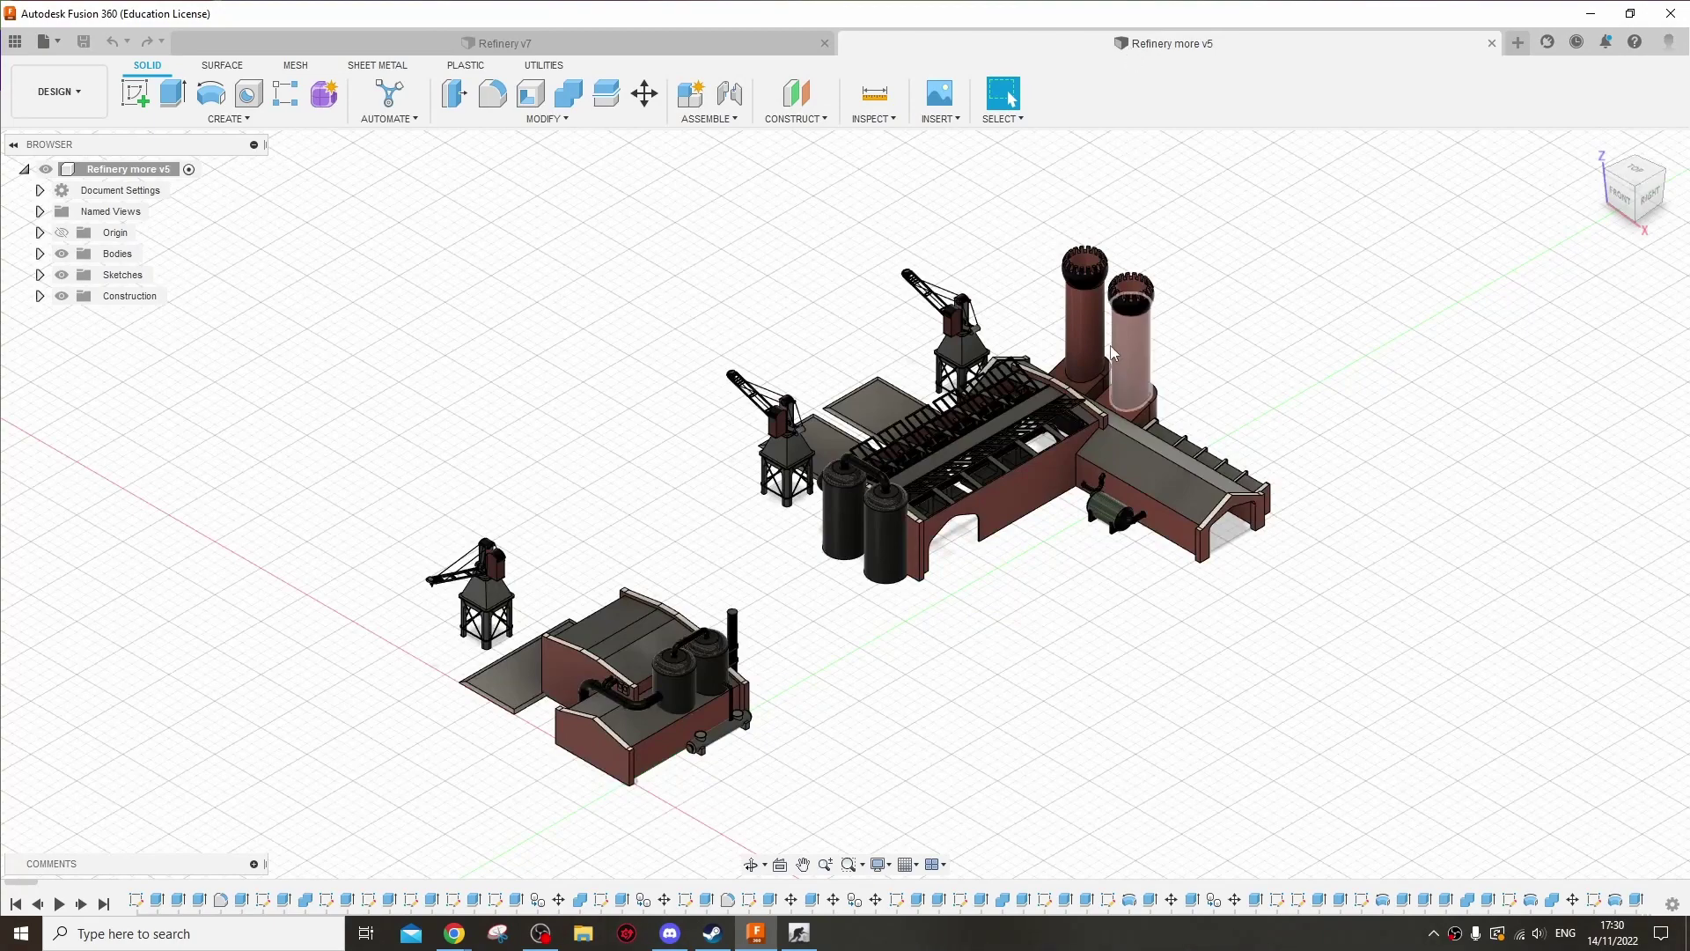
drag(1045, 603, 1034, 626)
scroll(1034, 626, up, 8)
drag(946, 692, 855, 694)
scroll(864, 717, up, 3)
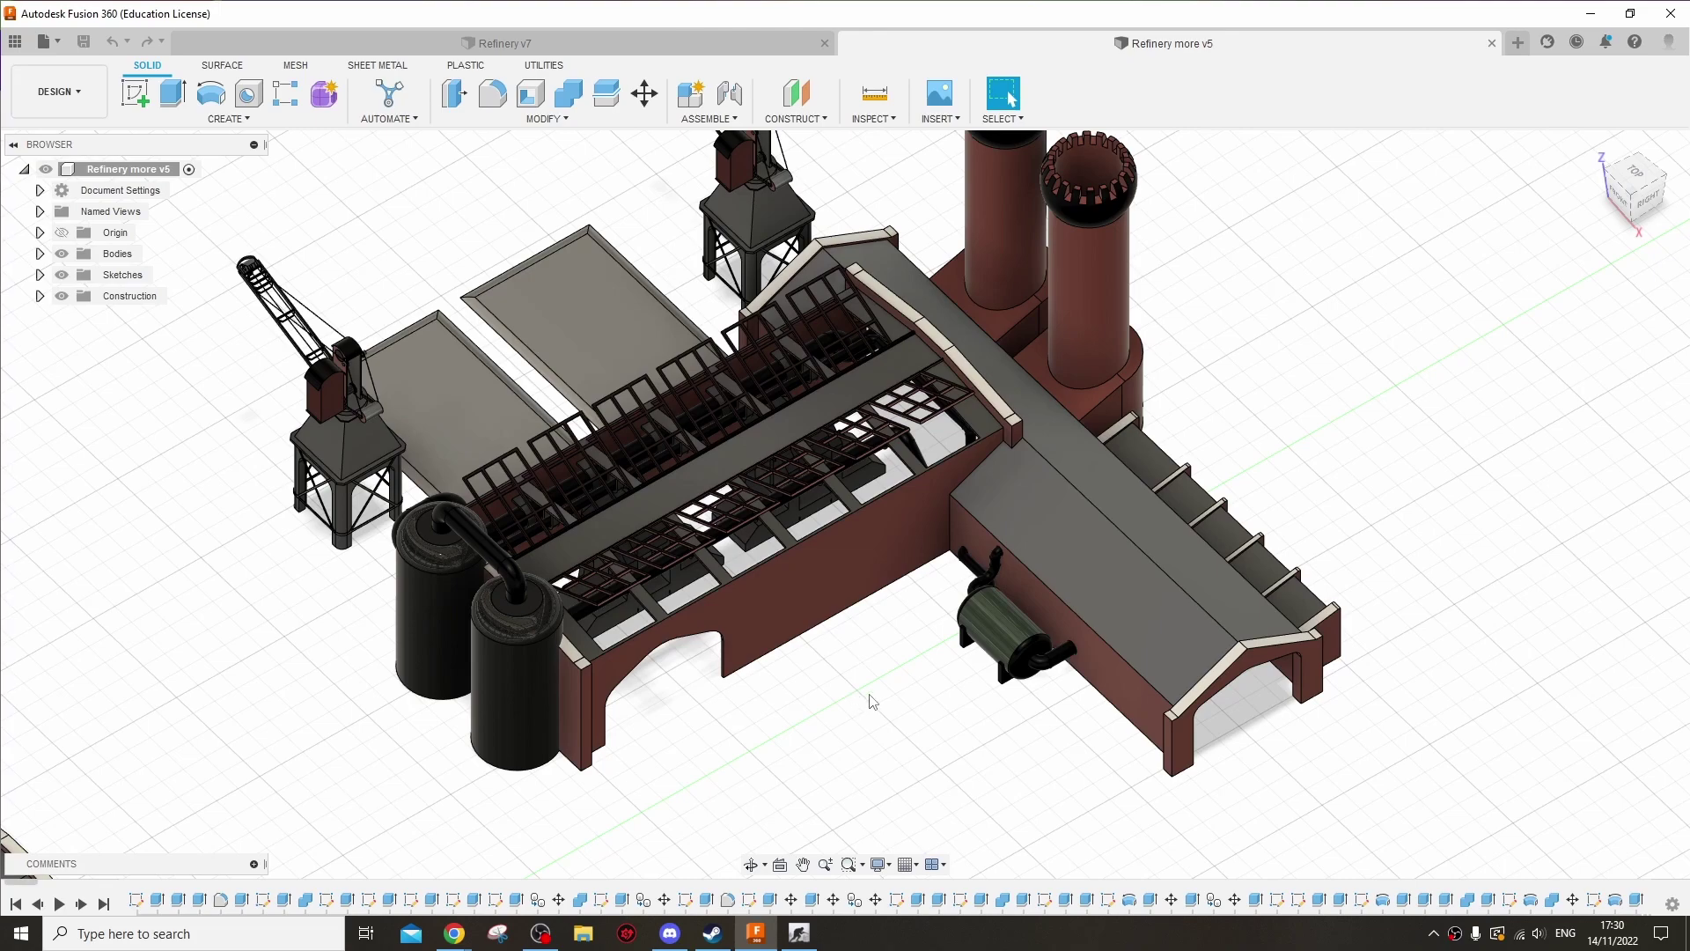
scroll(763, 724, down, 2)
drag(762, 725, 970, 528)
key(Escape)
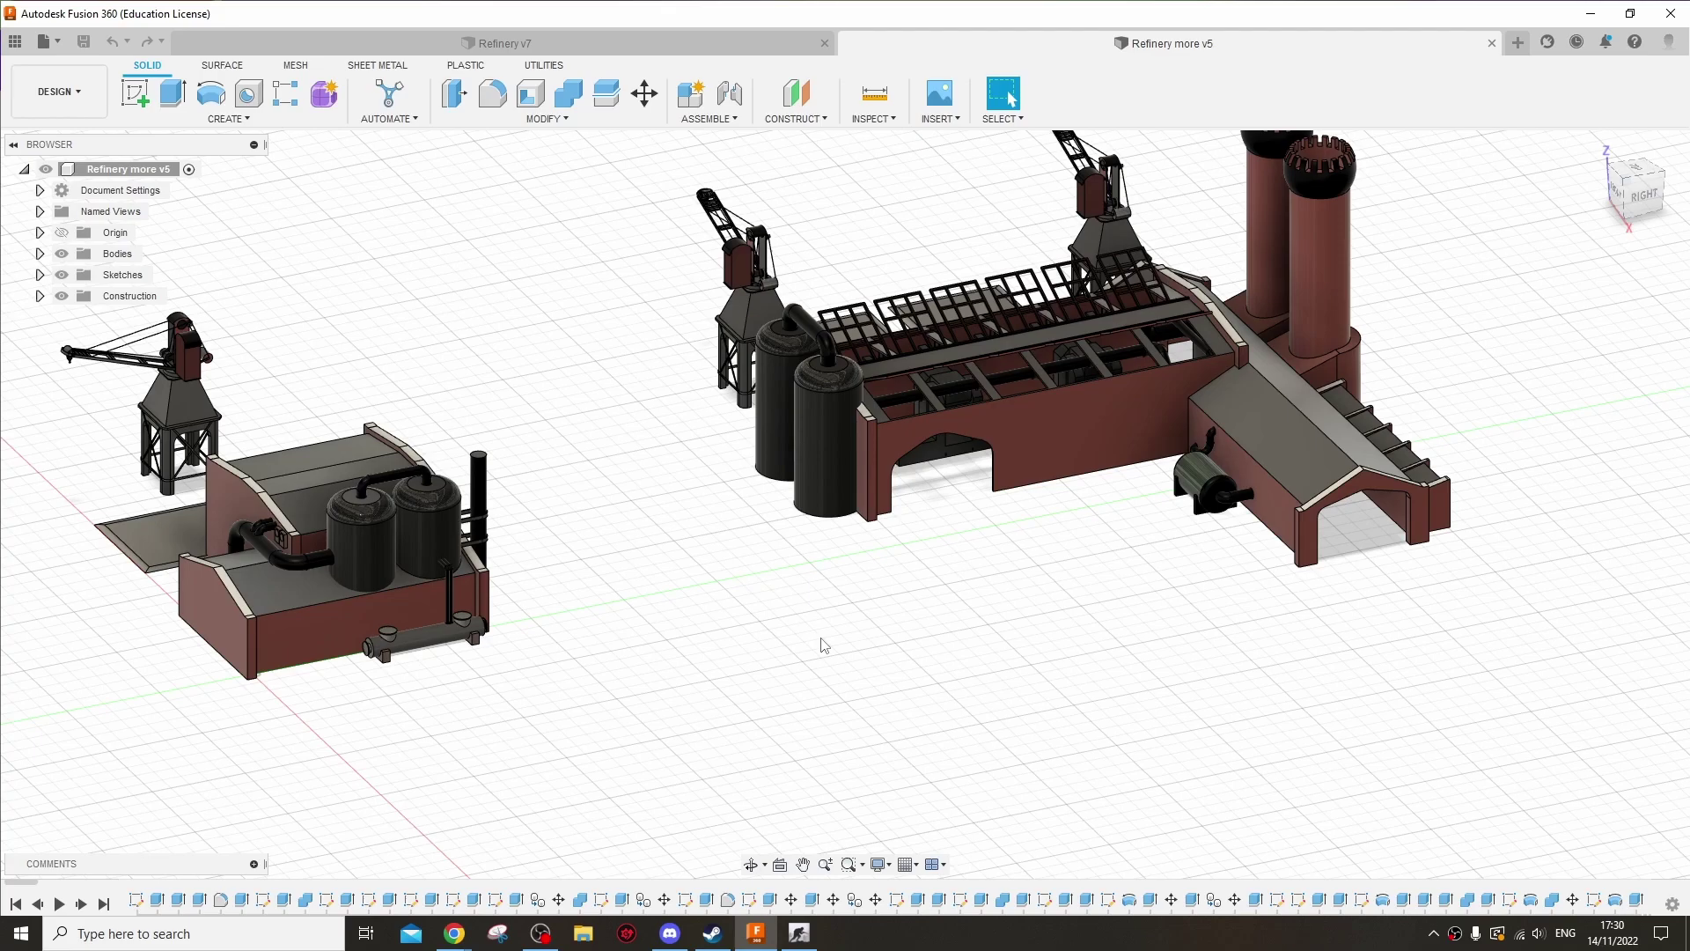
Step: Compare the pipe outlet blocks on the small refinery and on the large factory up close
drag(792, 616, 1060, 681)
drag(871, 558, 912, 423)
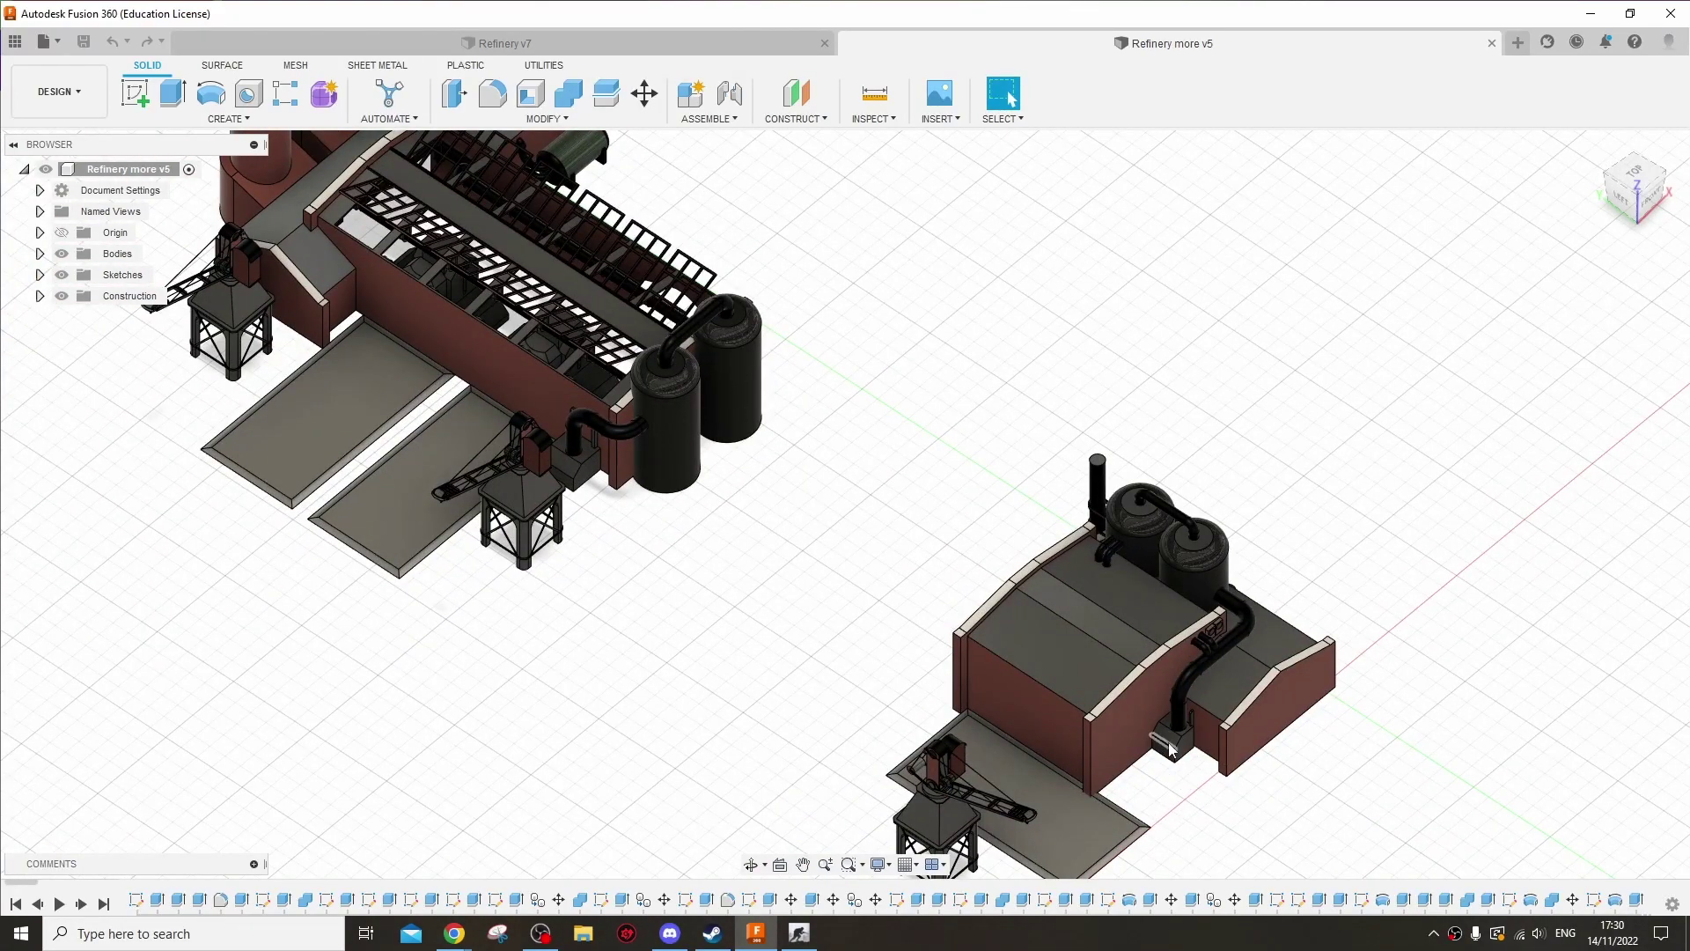
scroll(1187, 767, up, 3)
scroll(1187, 768, up, 5)
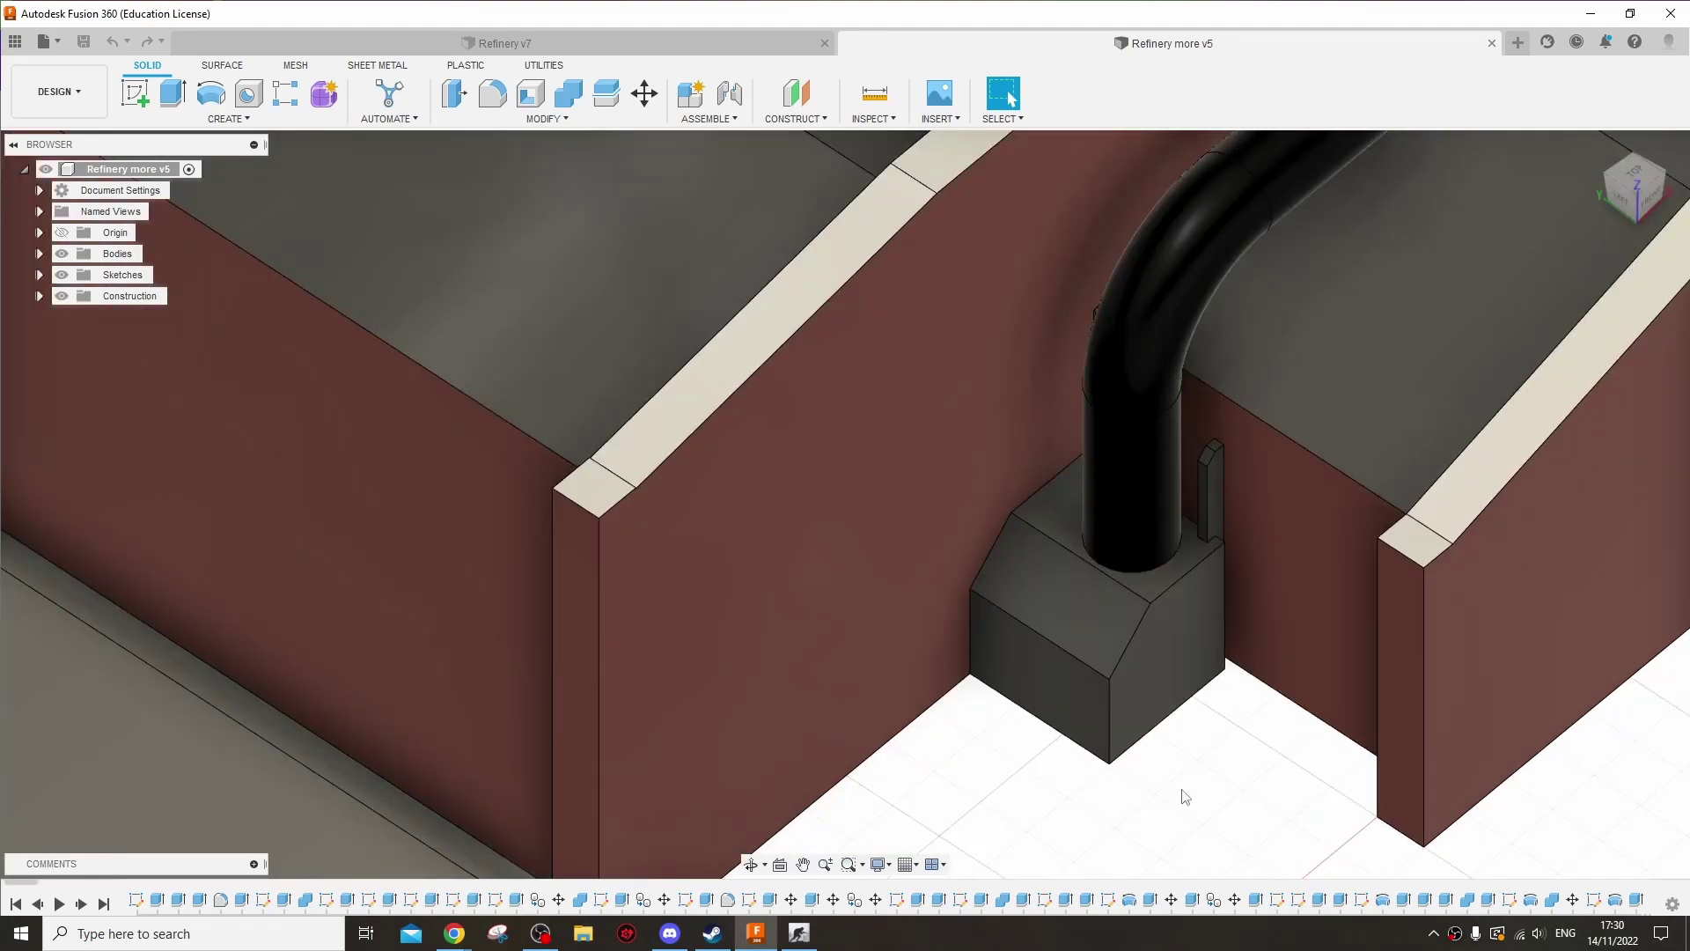
scroll(1192, 806, up, 2)
scroll(1190, 805, down, 7)
drag(576, 471, 1110, 689)
scroll(804, 615, up, 8)
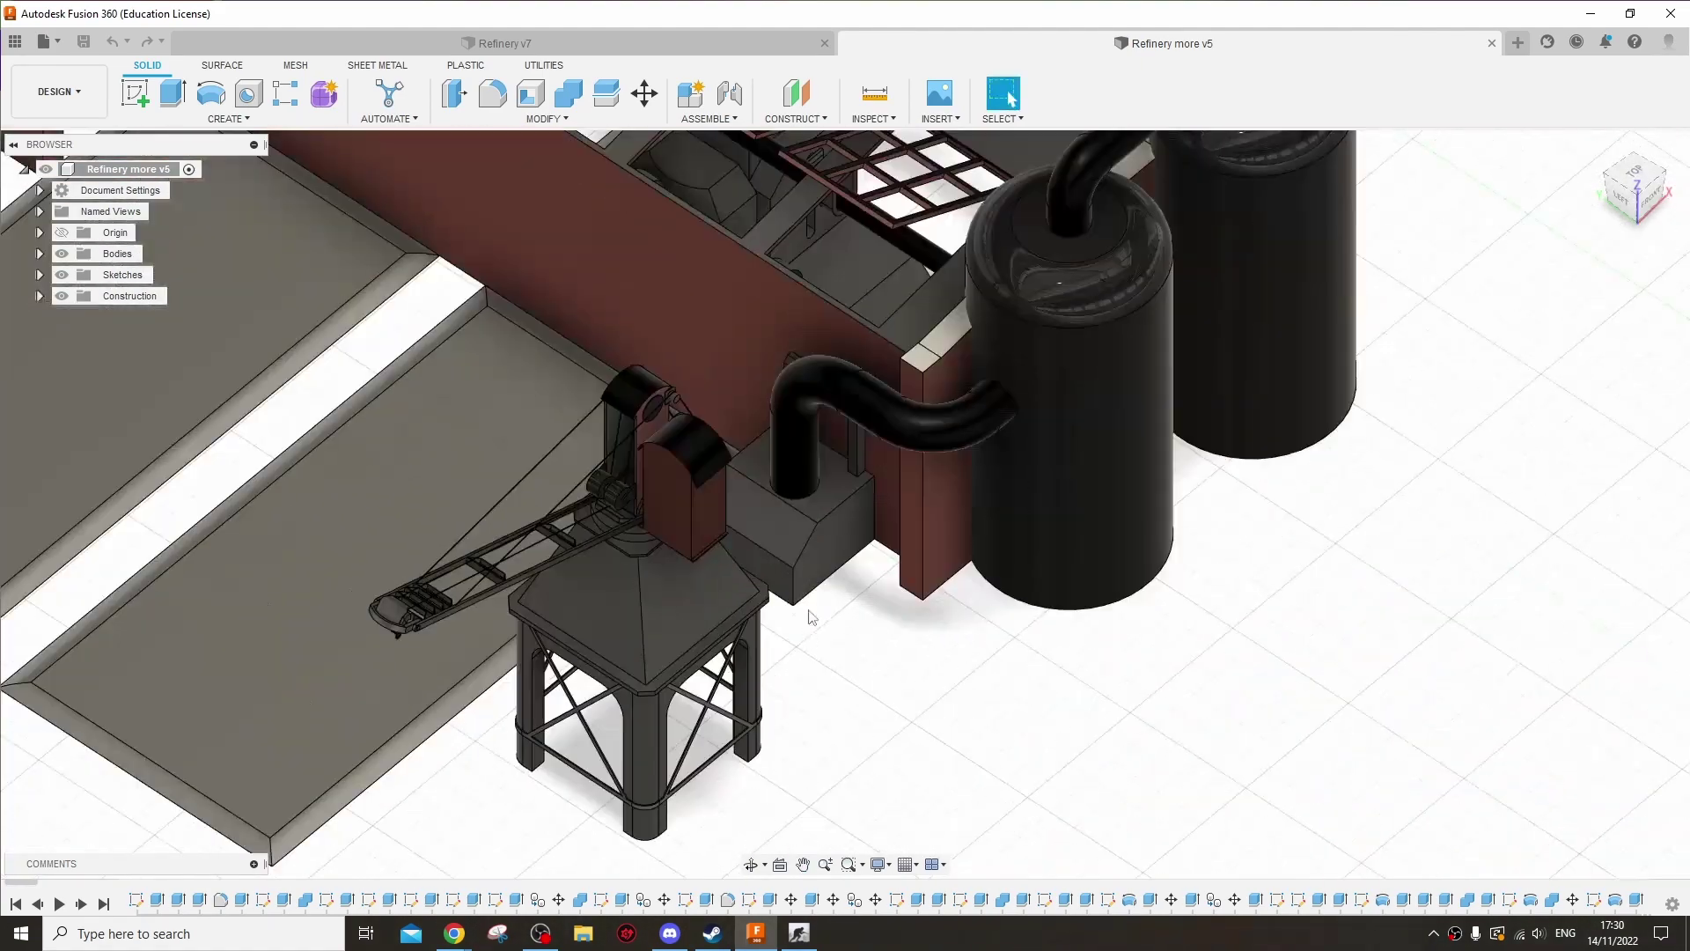
scroll(905, 753, down, 6)
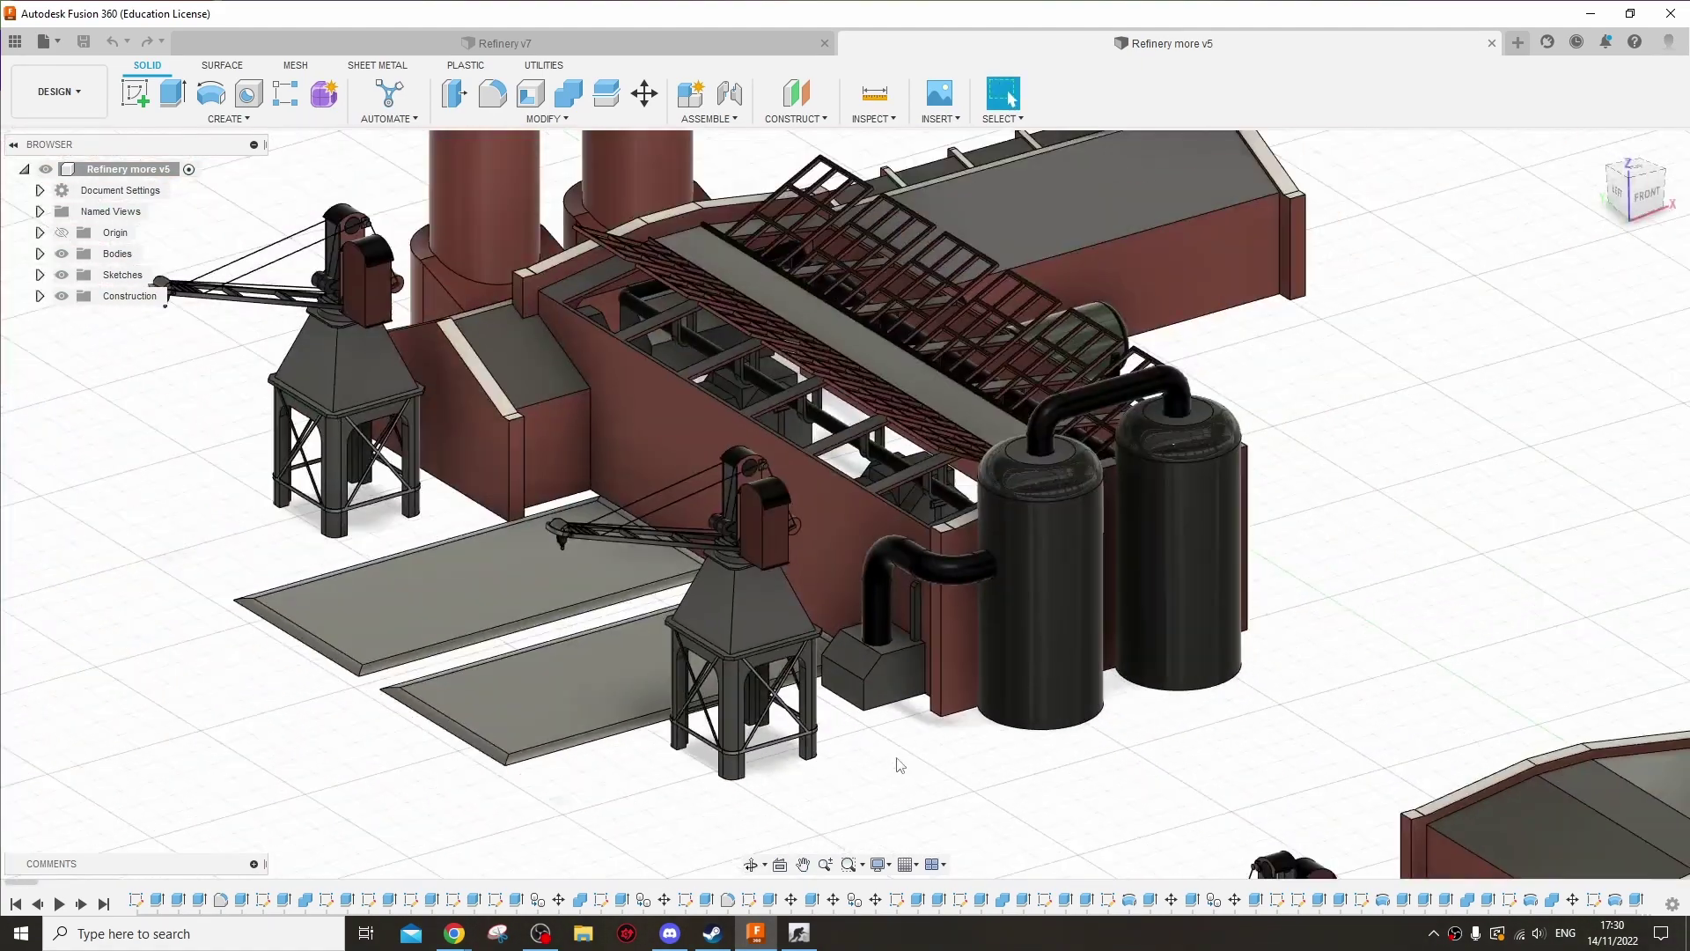
Step: Examine the large factory's overall layout from above and around its chimneys, open roof, arched entrances and side tank
drag(894, 766, 1298, 614)
scroll(875, 740, down, 5)
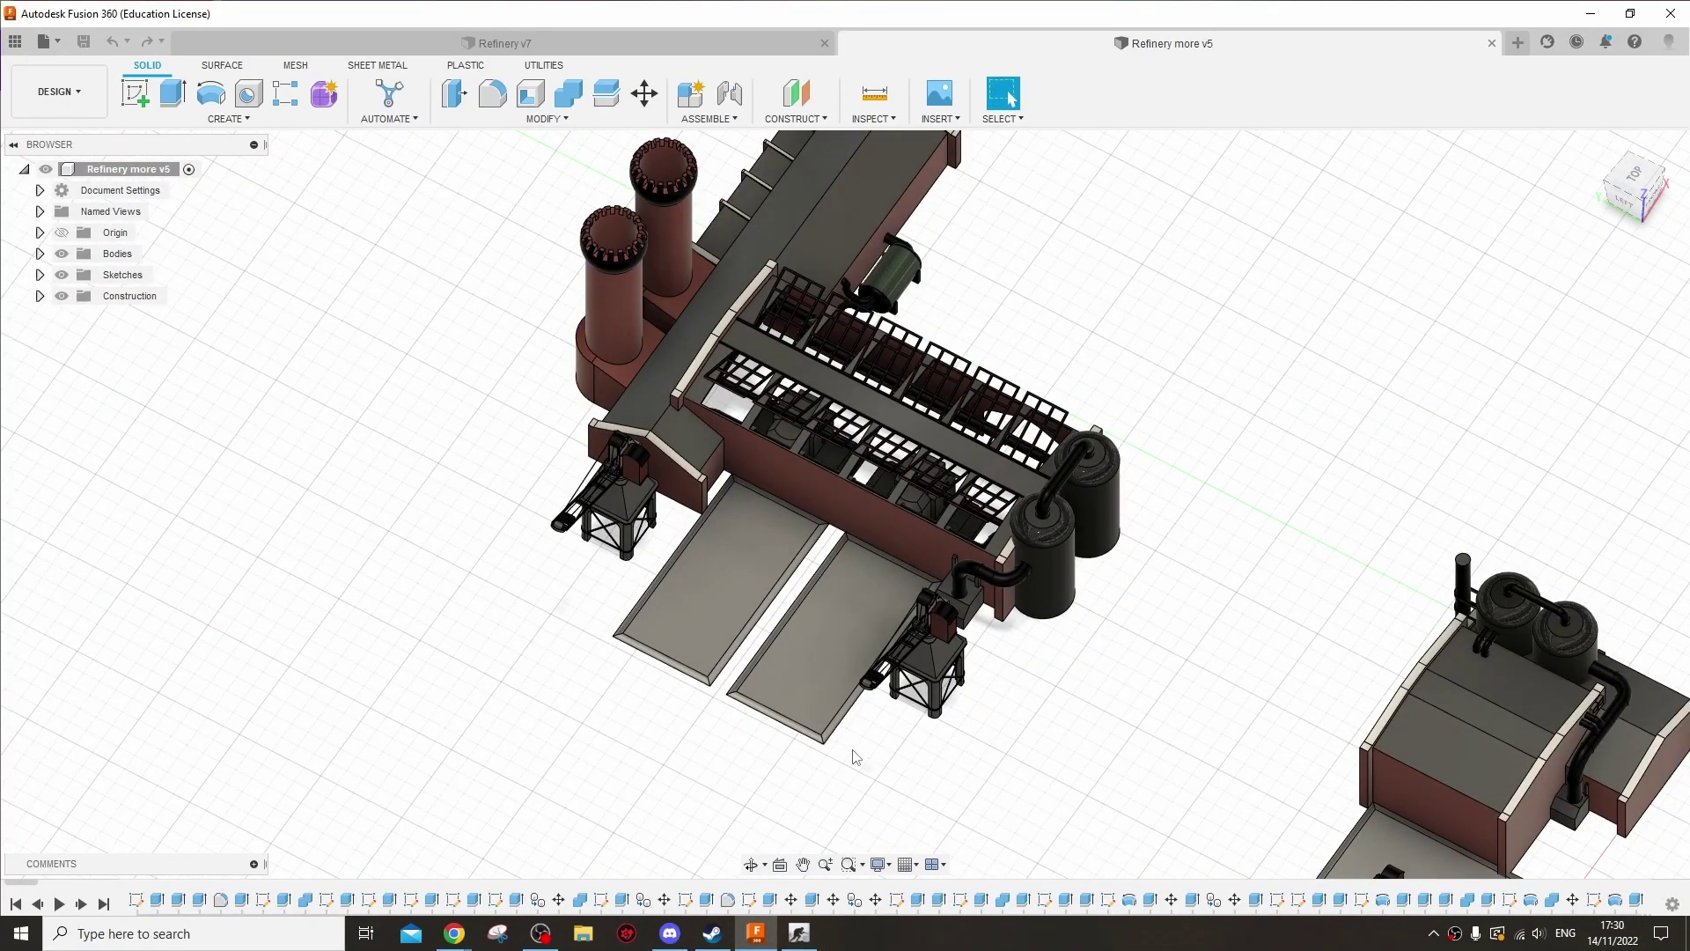
drag(887, 751, 800, 750)
scroll(736, 546, down, 3)
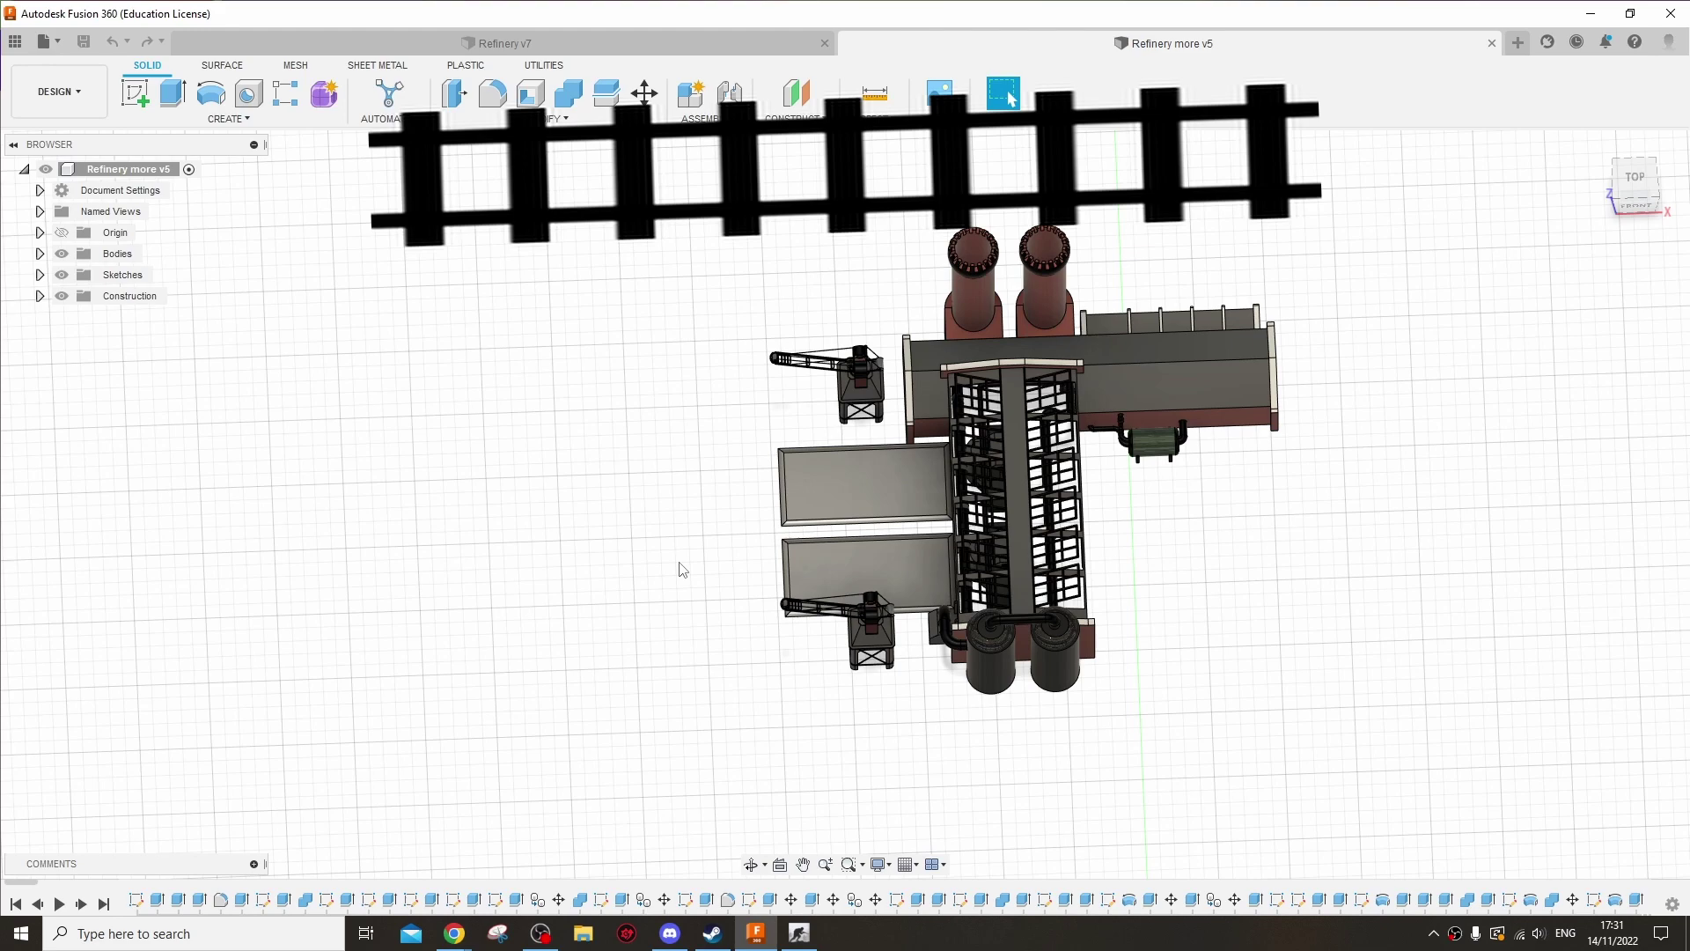
drag(1200, 641, 710, 551)
scroll(709, 551, up, 3)
drag(782, 499, 780, 577)
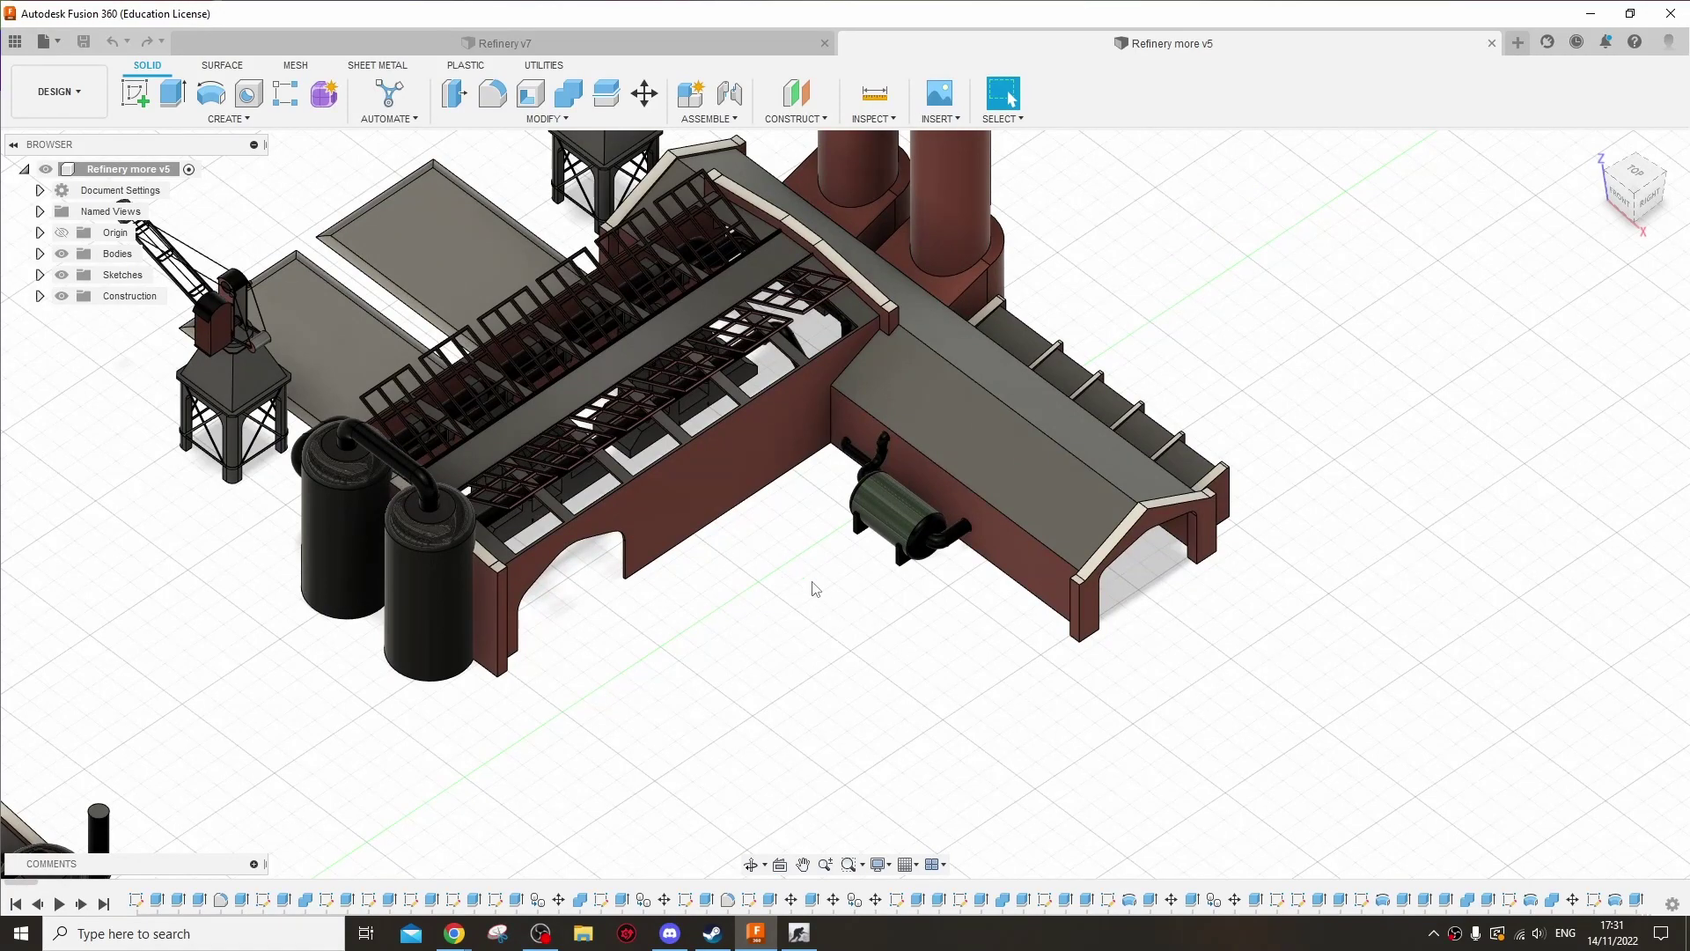
drag(848, 592, 834, 673)
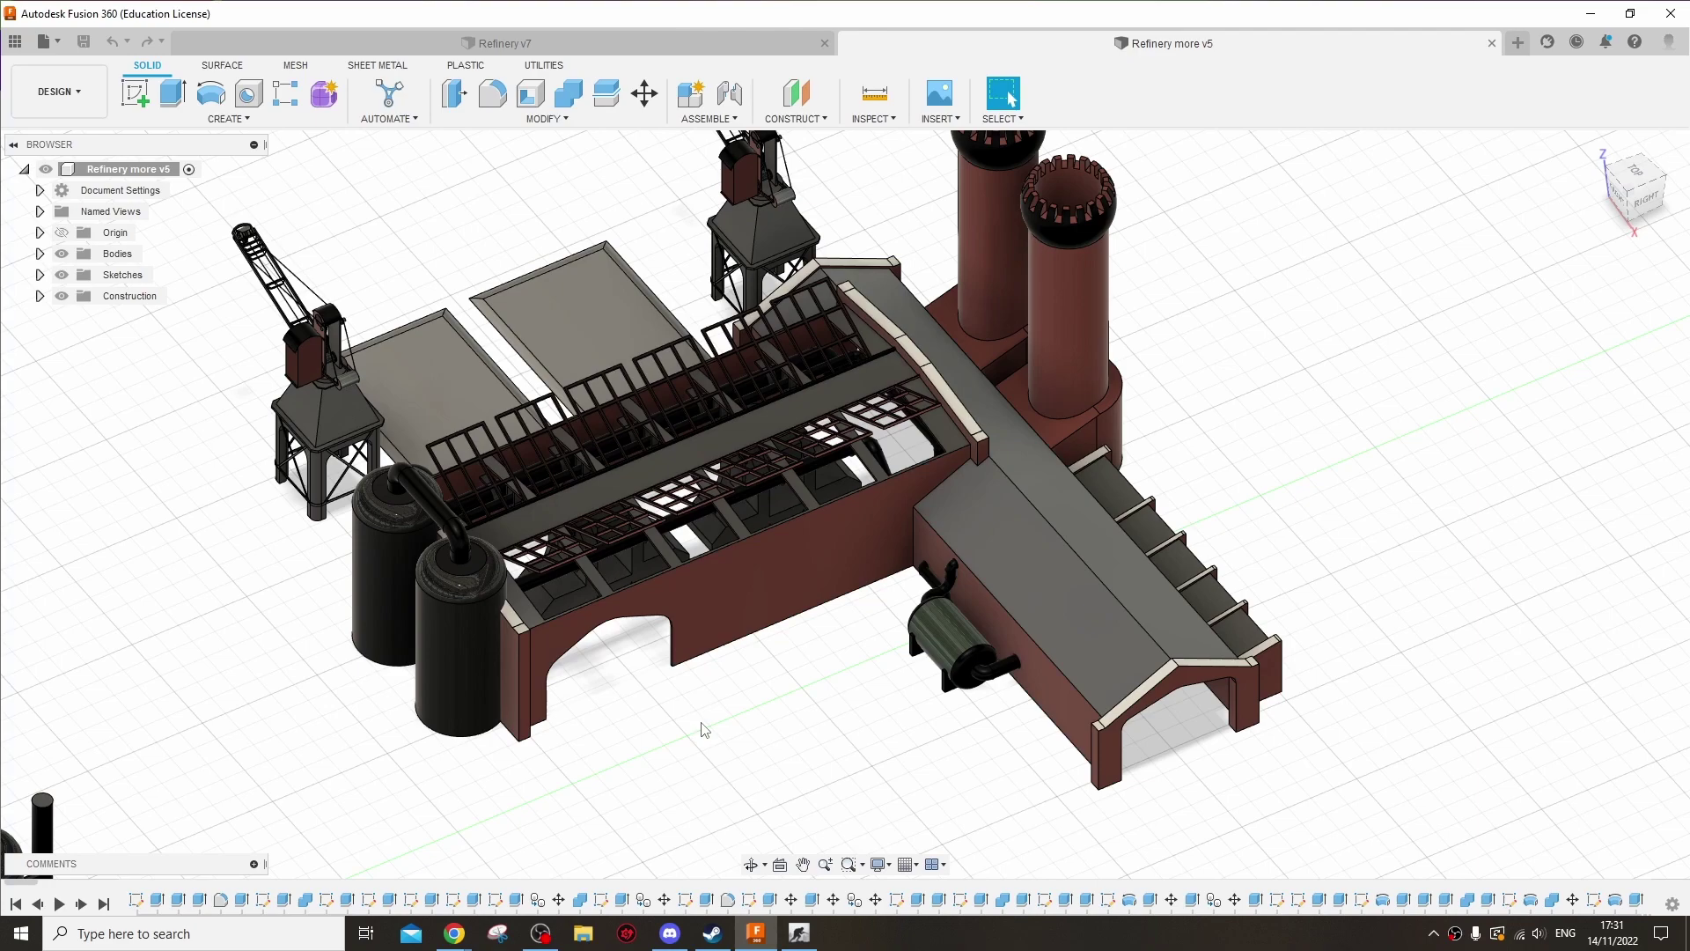
scroll(704, 726, up, 5)
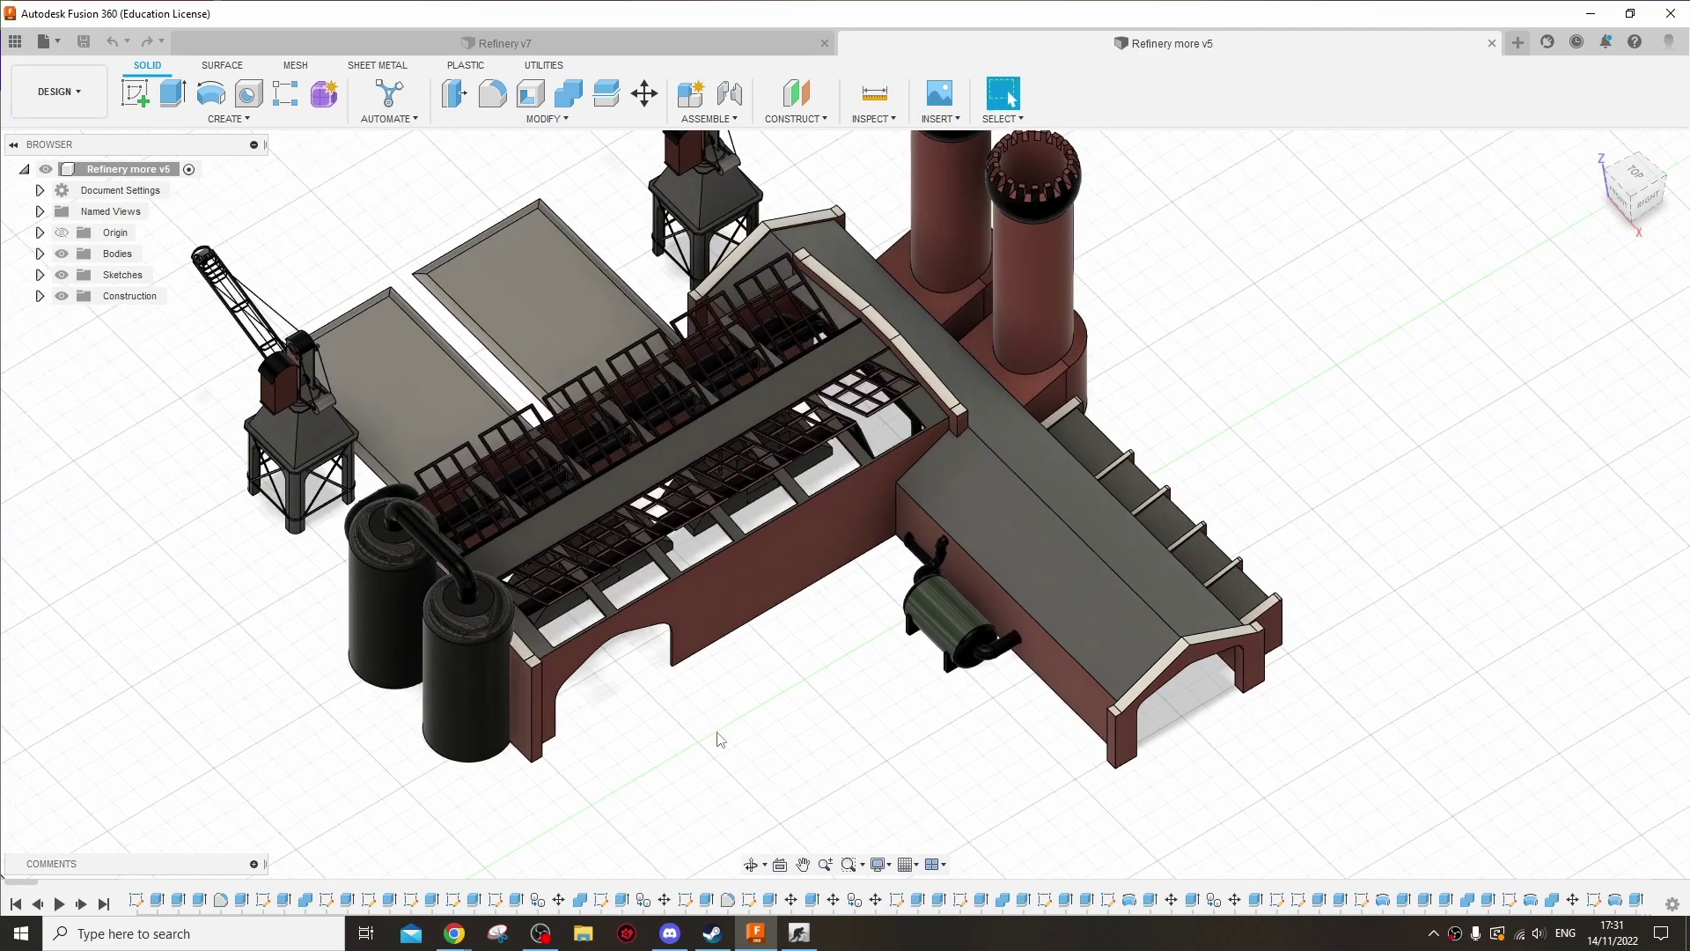
Step: Examine the main hall's open roof windows, internal pipes and arched side opening up close from both sides
scroll(620, 718, up, 3)
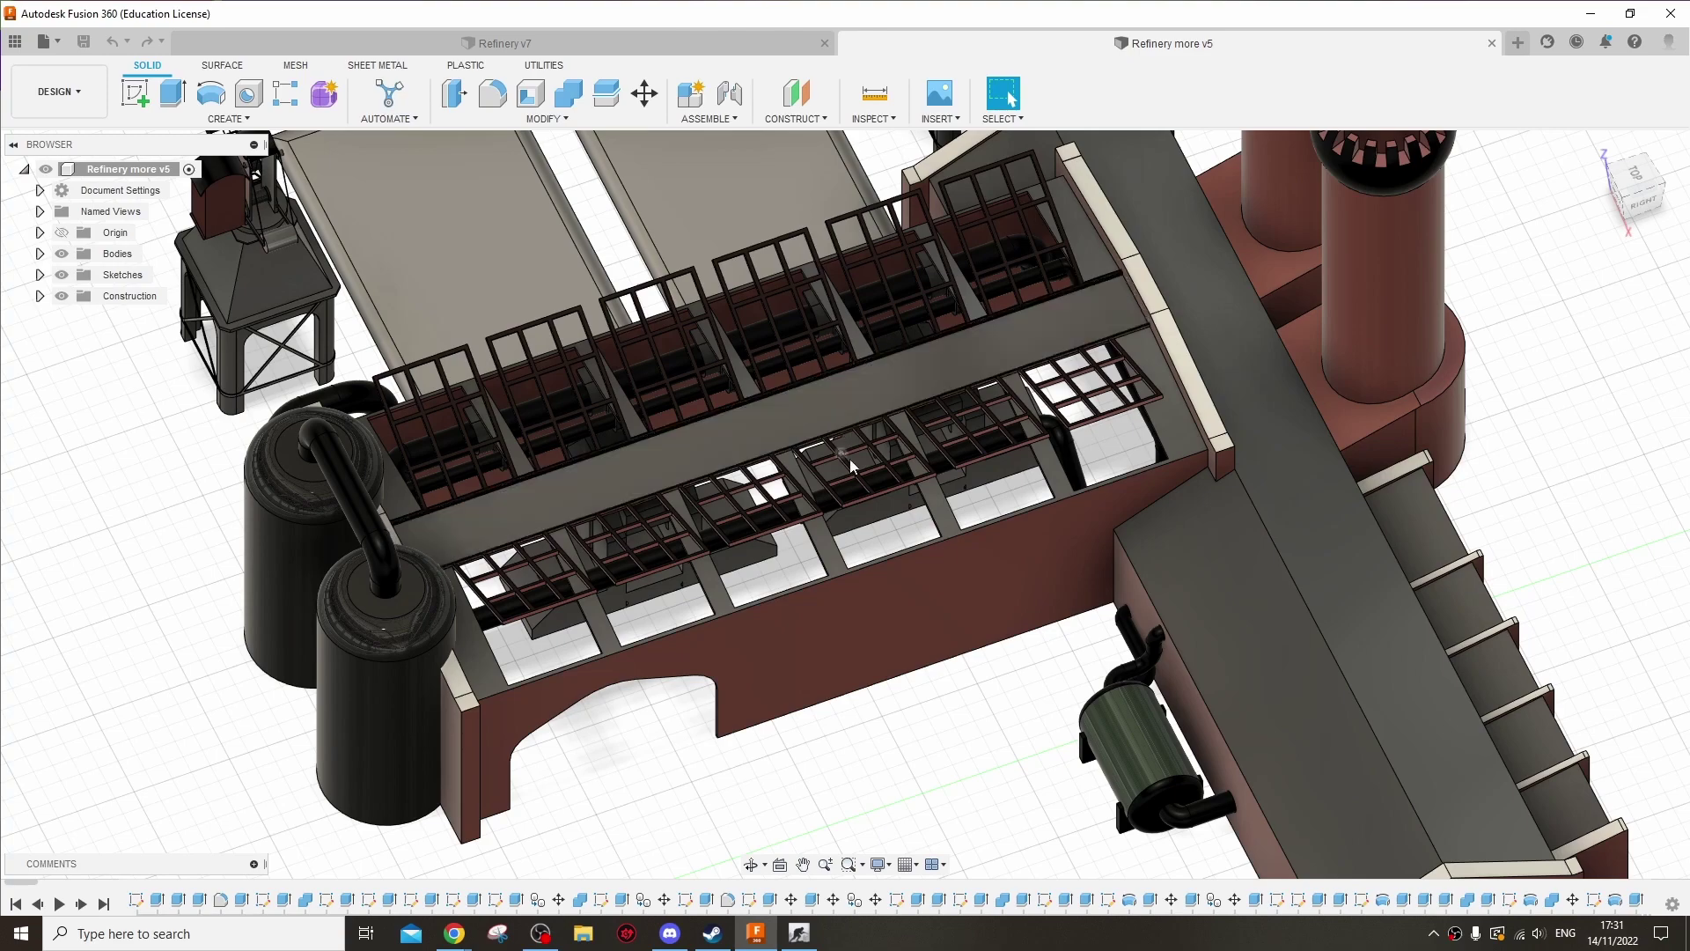
drag(879, 536, 916, 519)
scroll(711, 773, up, 5)
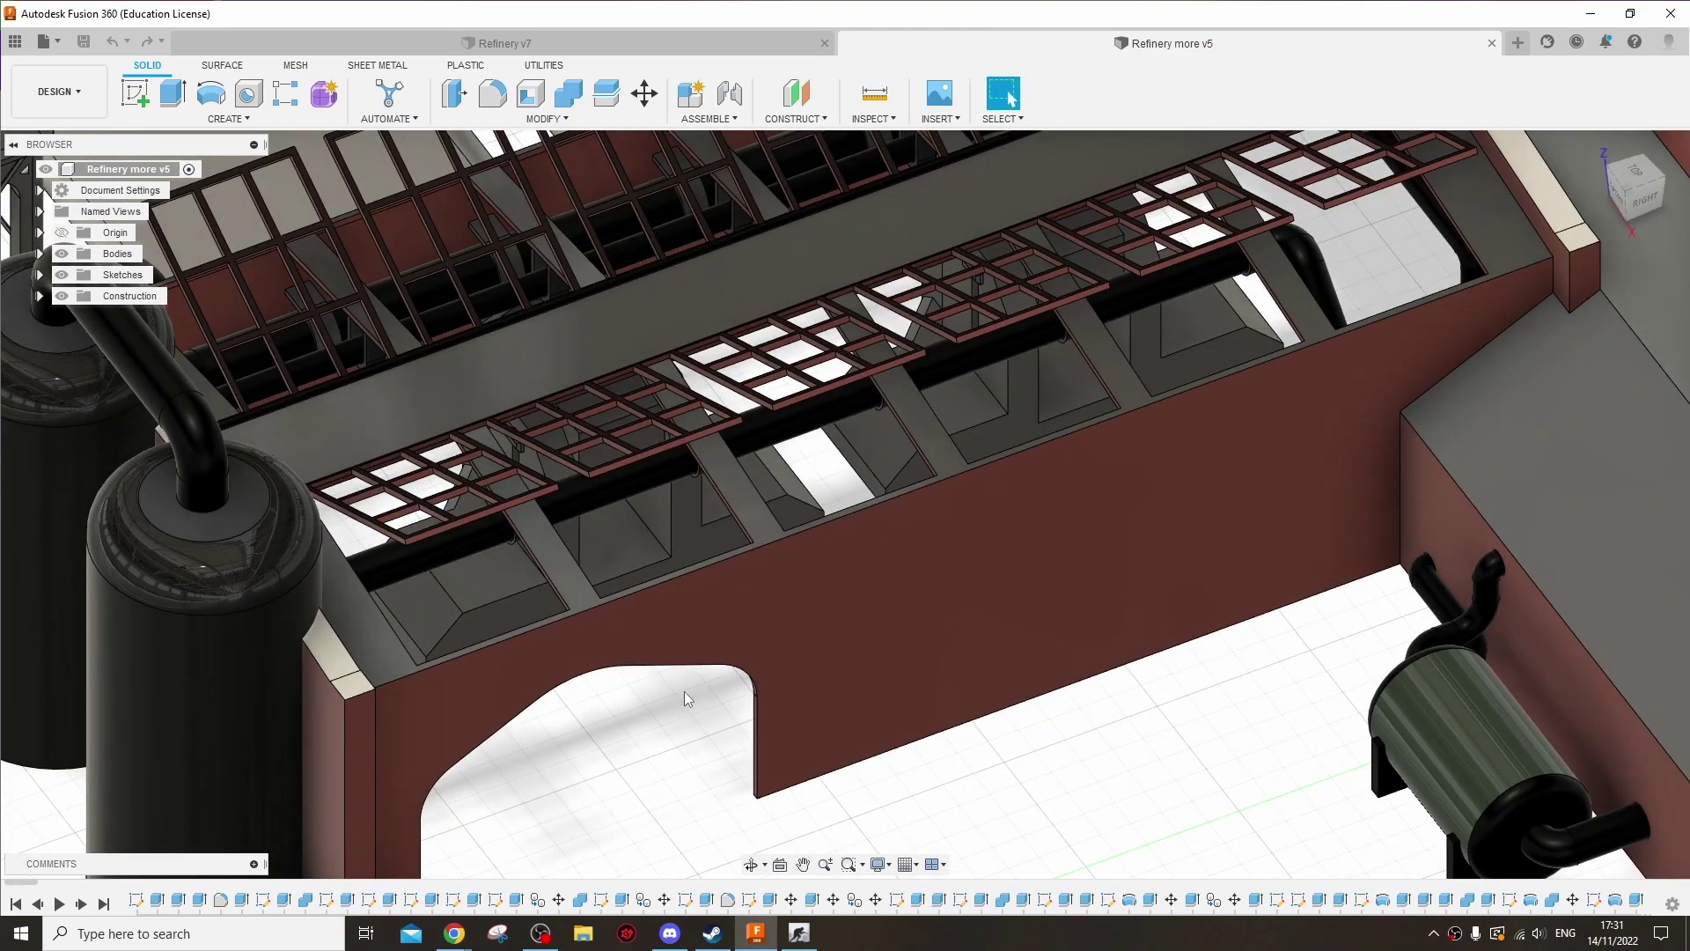
drag(658, 791, 533, 747)
key(Escape)
key(Escape)
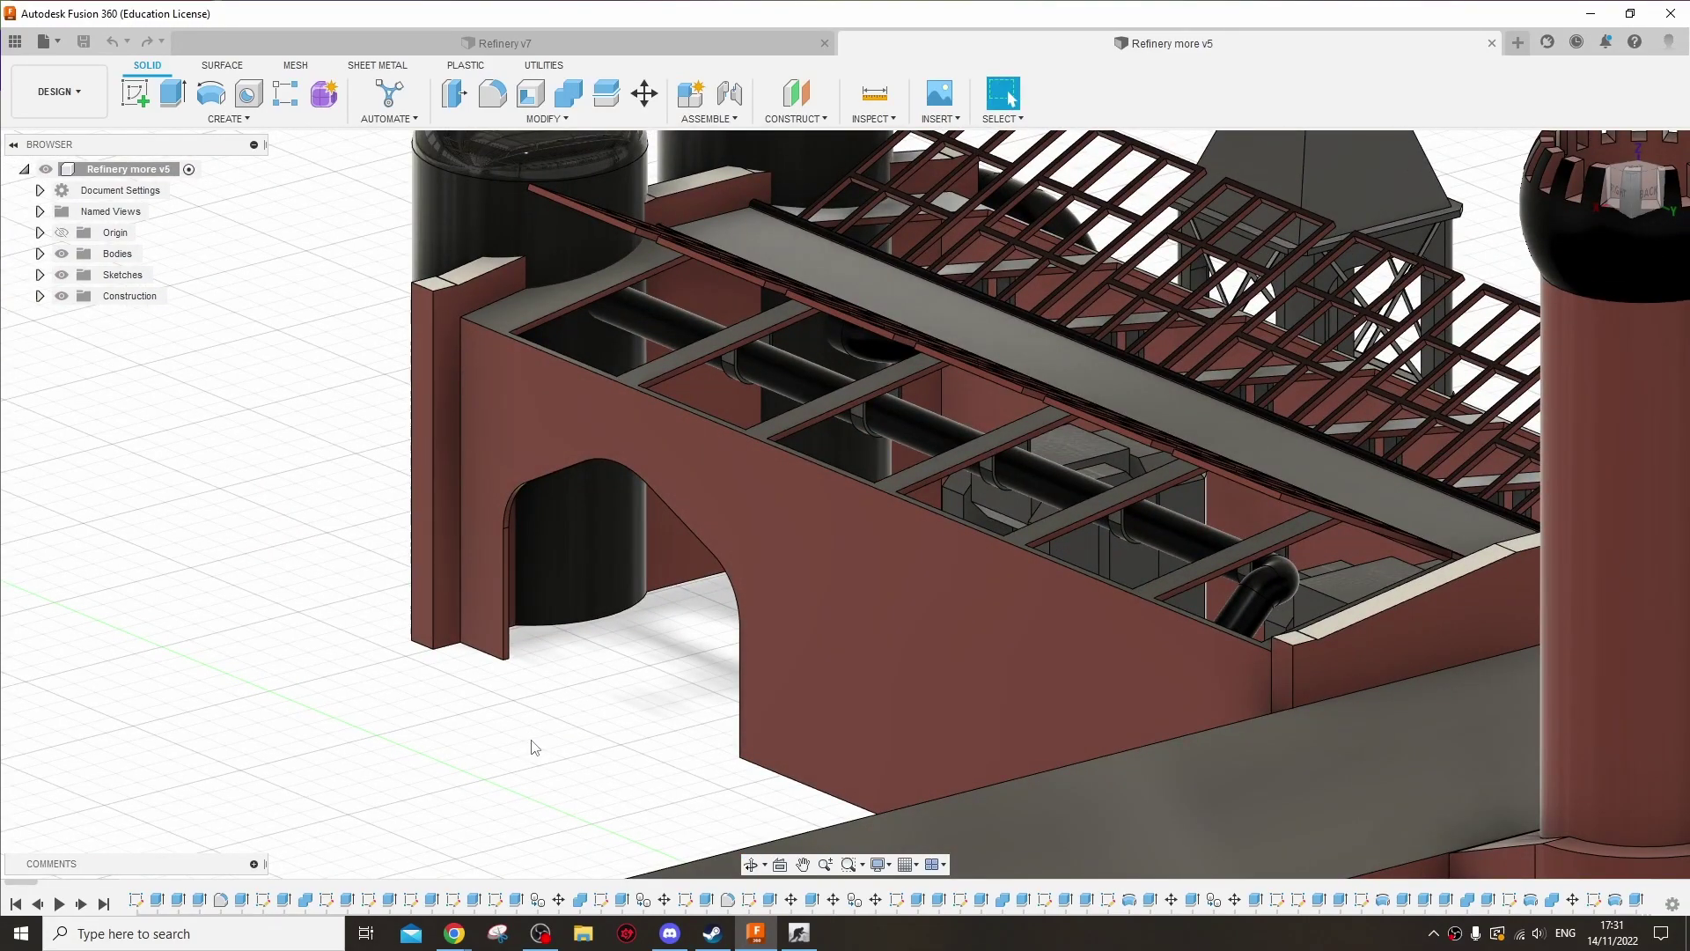
drag(679, 713, 800, 797)
Step: Examine the green side tank and its pipe connections against the wing's wall
drag(1293, 716, 824, 734)
key(Escape)
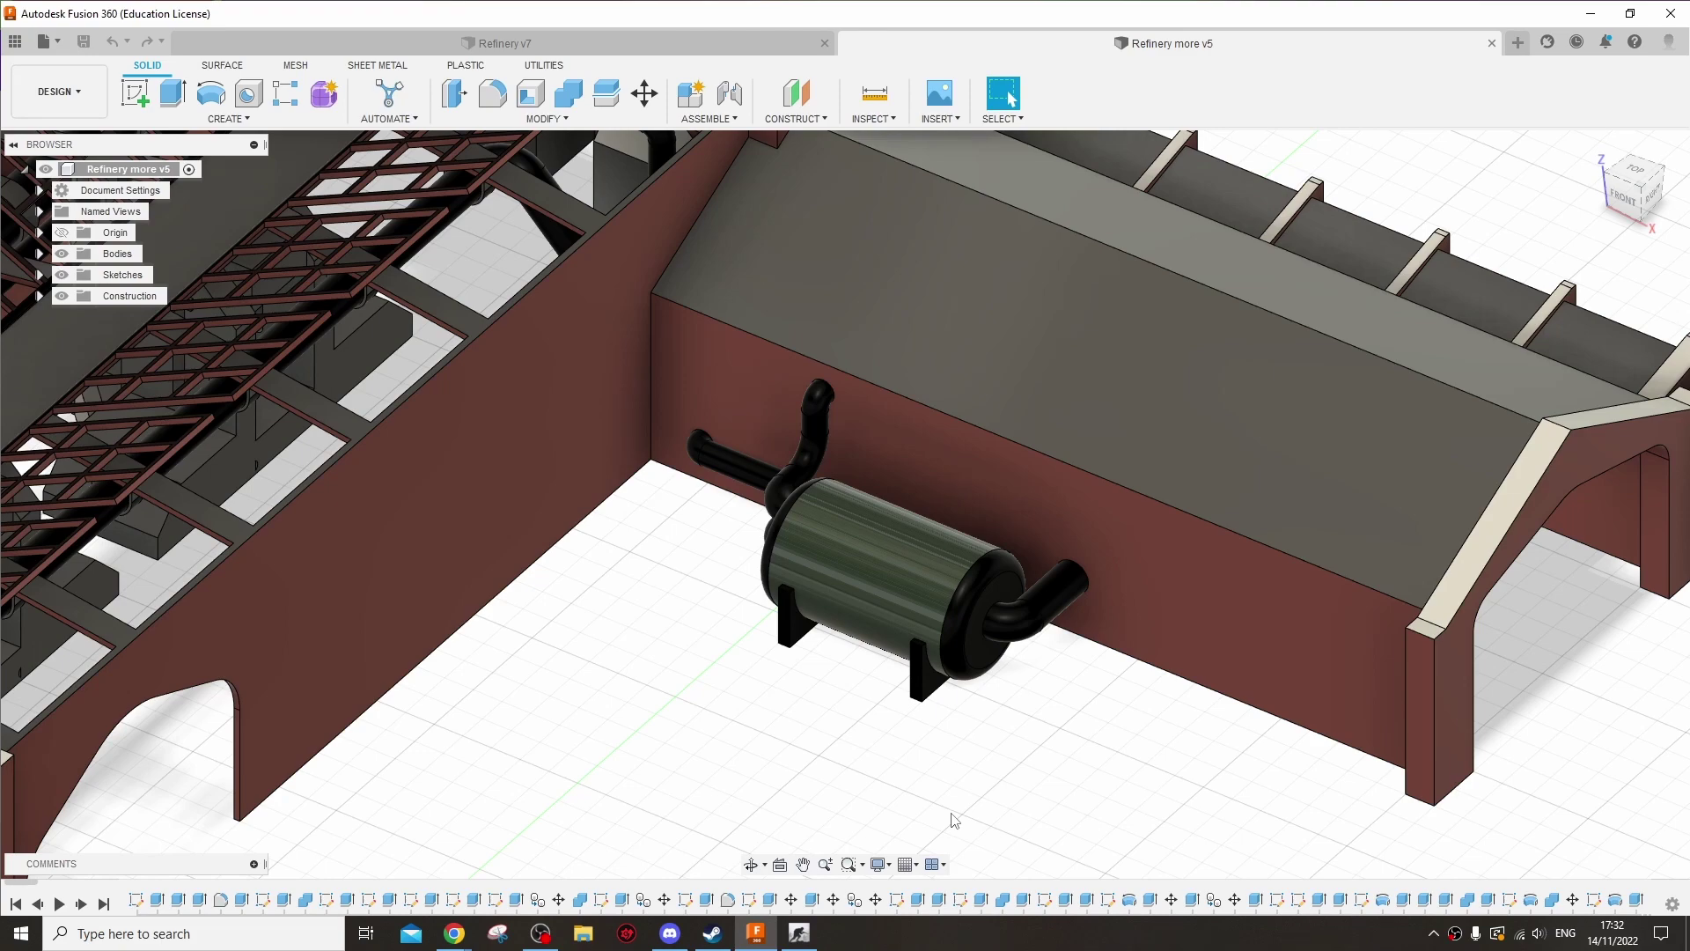
drag(804, 722, 886, 569)
scroll(886, 570, down, 3)
drag(810, 684, 929, 558)
scroll(932, 563, down, 4)
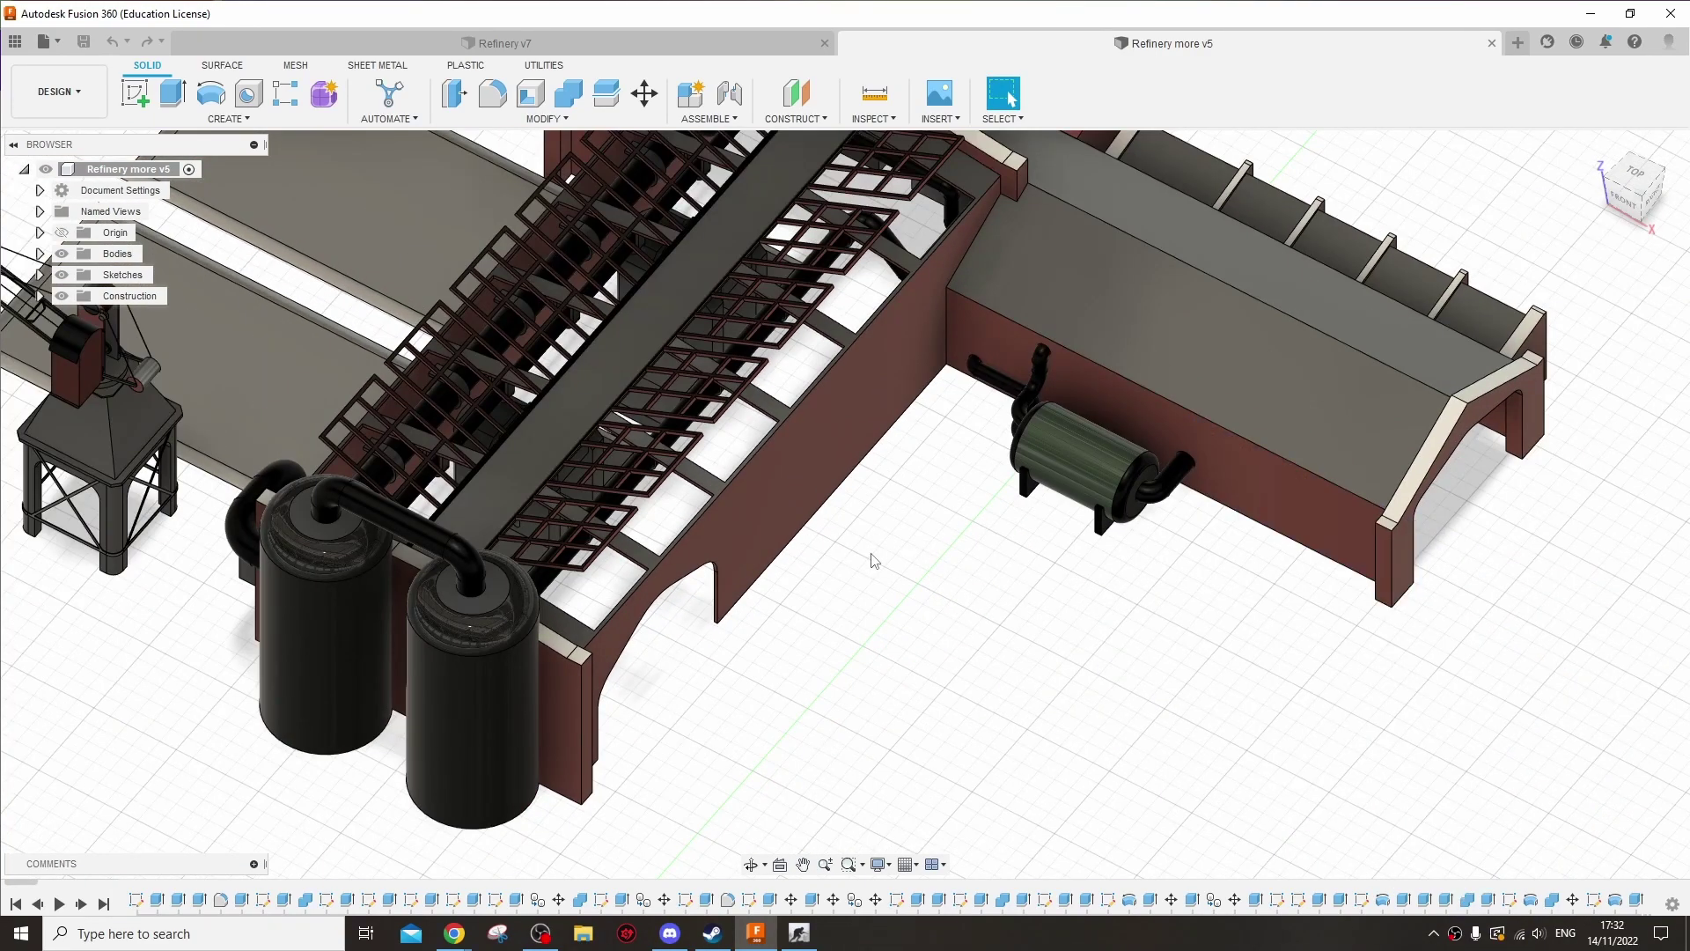
Step: Examine the twin chimneys, including their notched crowns and rounded bases, up close
drag(887, 580, 875, 671)
drag(1063, 393, 770, 761)
drag(770, 762, 1000, 510)
scroll(1003, 524, down, 1)
scroll(1004, 524, up, 4)
drag(1013, 416, 1060, 504)
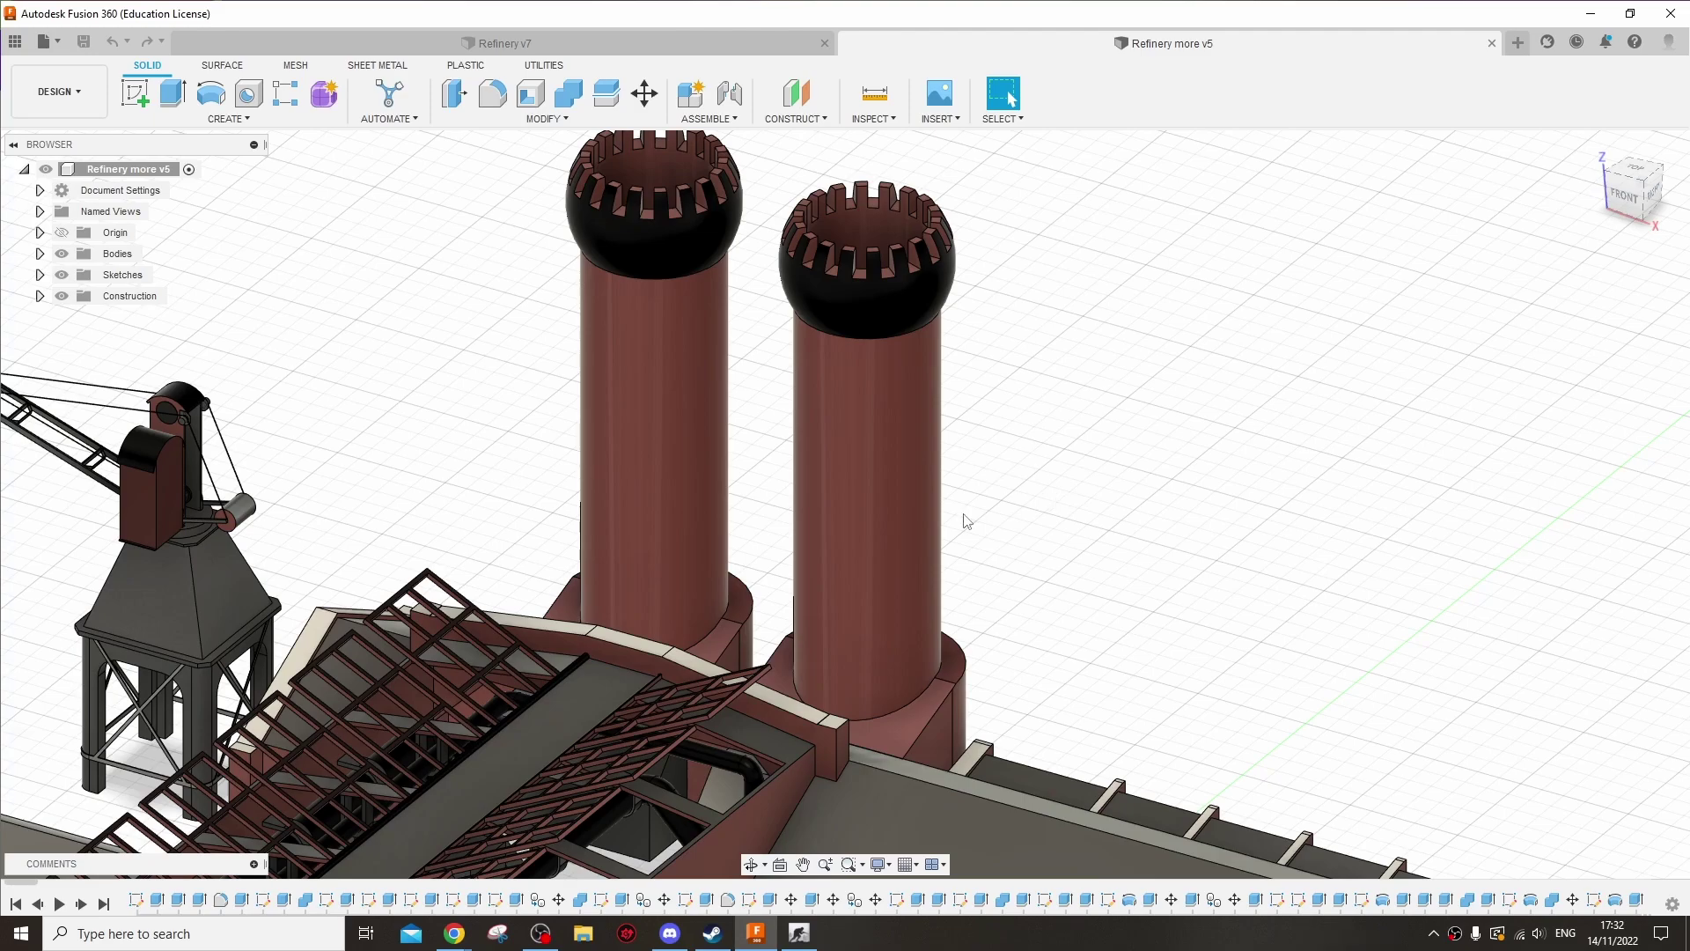
drag(966, 520, 1110, 574)
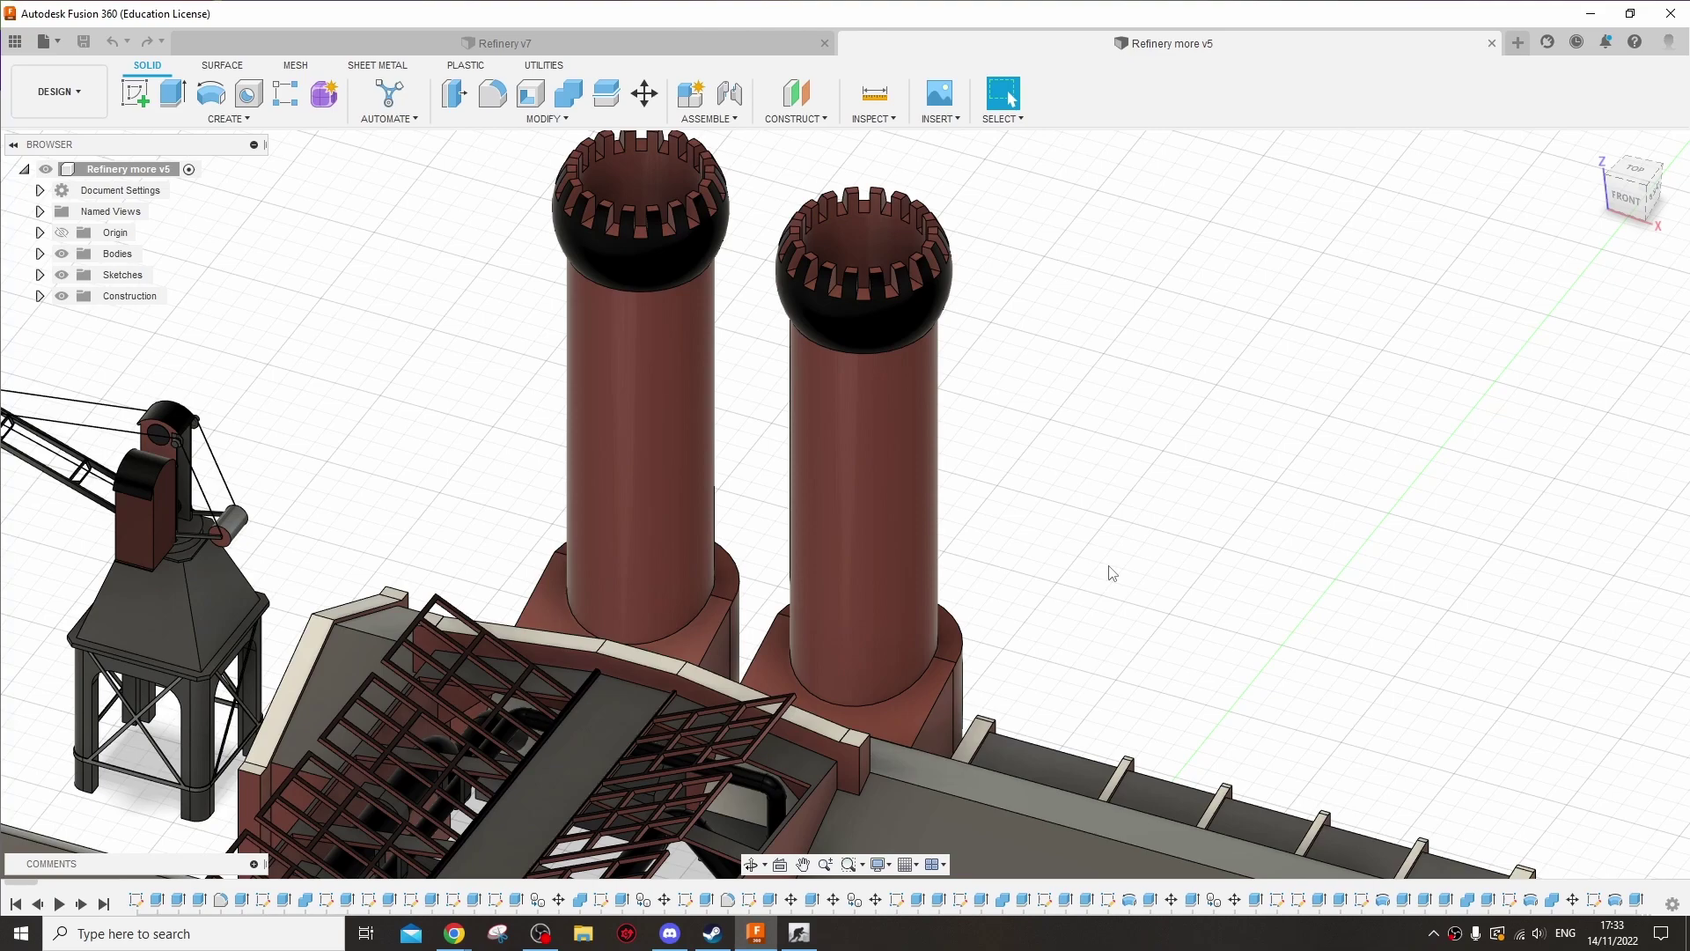
Step: Examine how the cranes, loading pads, main hall, side wing and chimneys fit together from an angled view
scroll(1033, 565, down, 6)
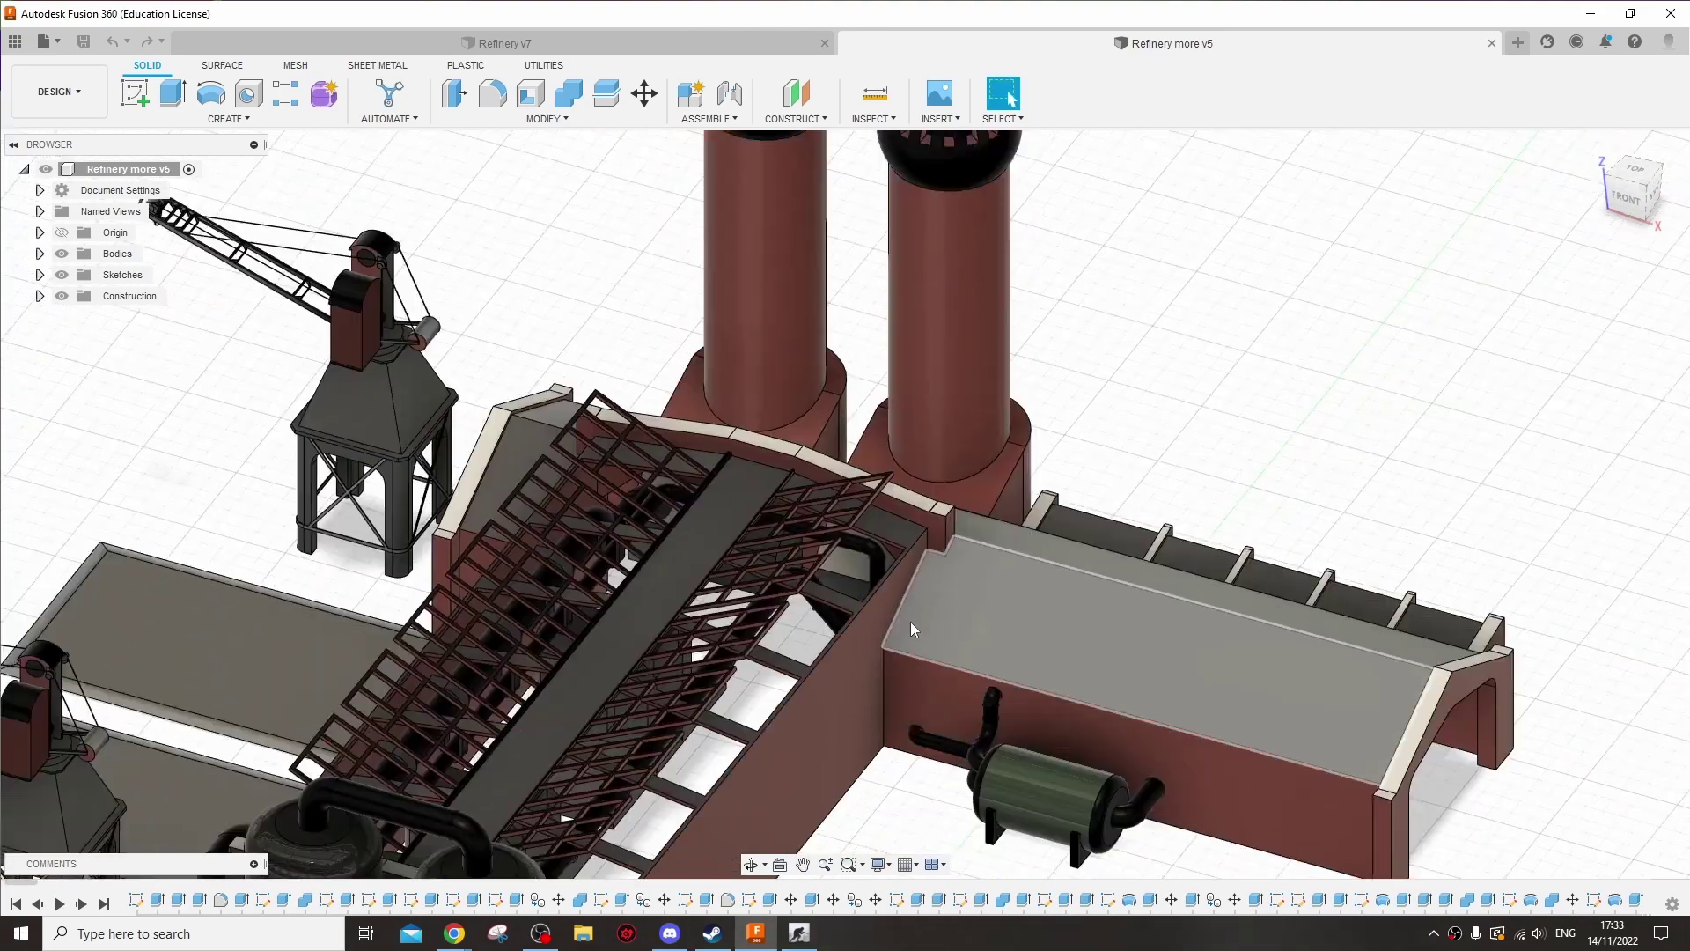
drag(849, 807, 808, 646)
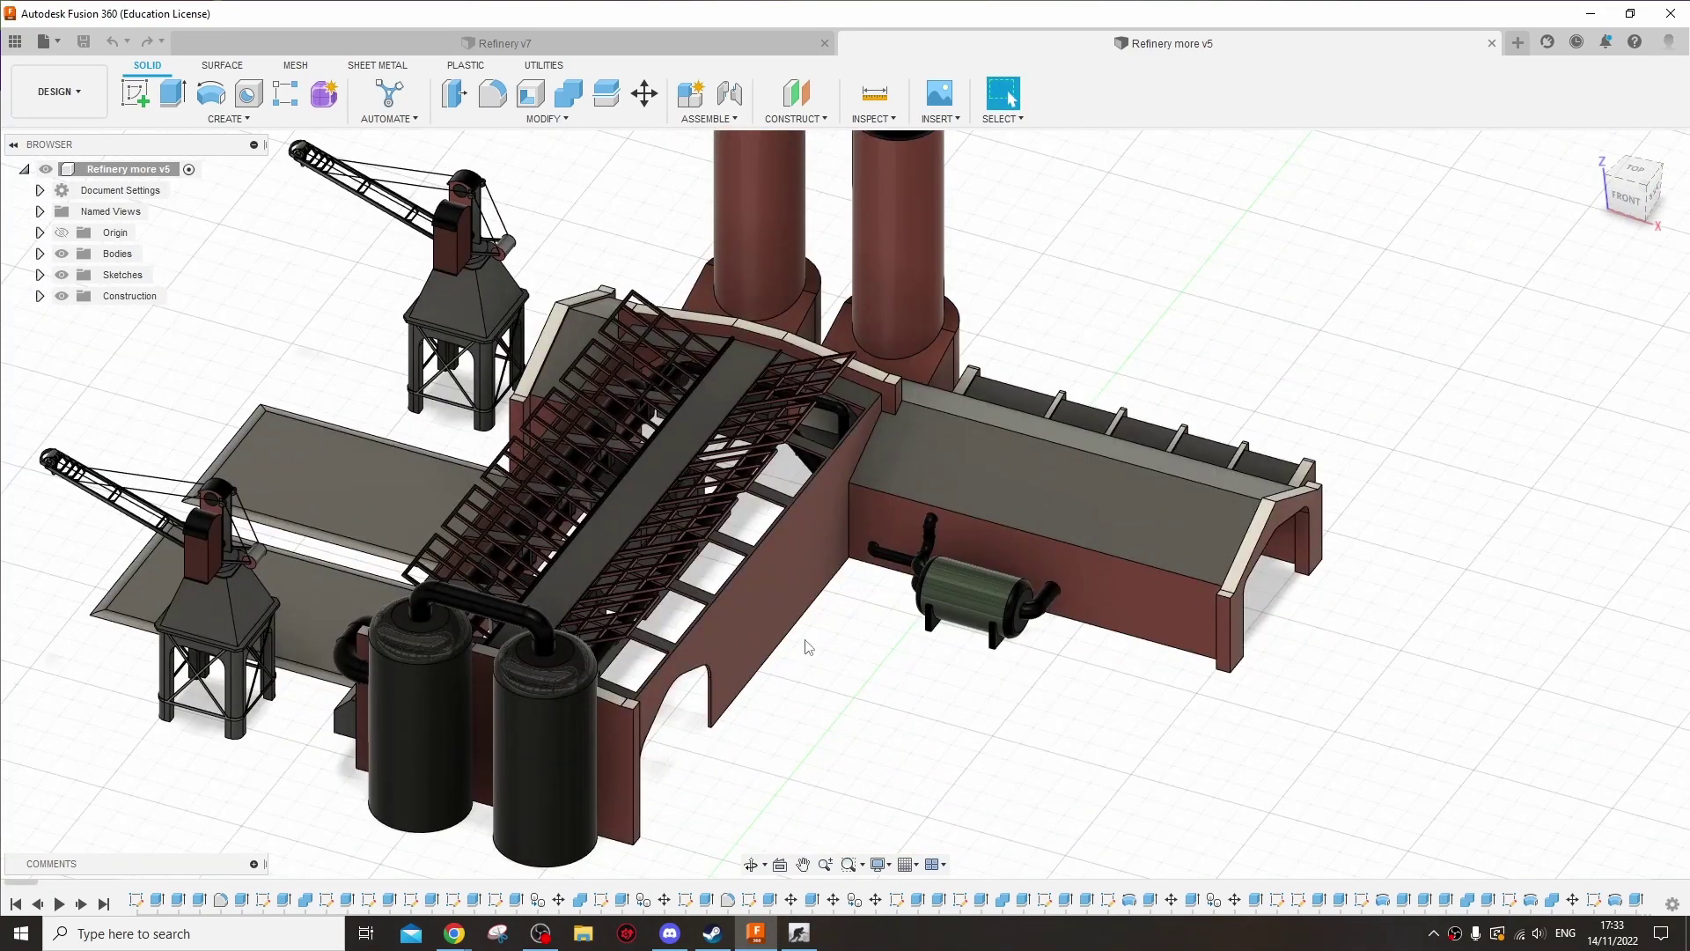
drag(878, 691, 847, 721)
key(Escape)
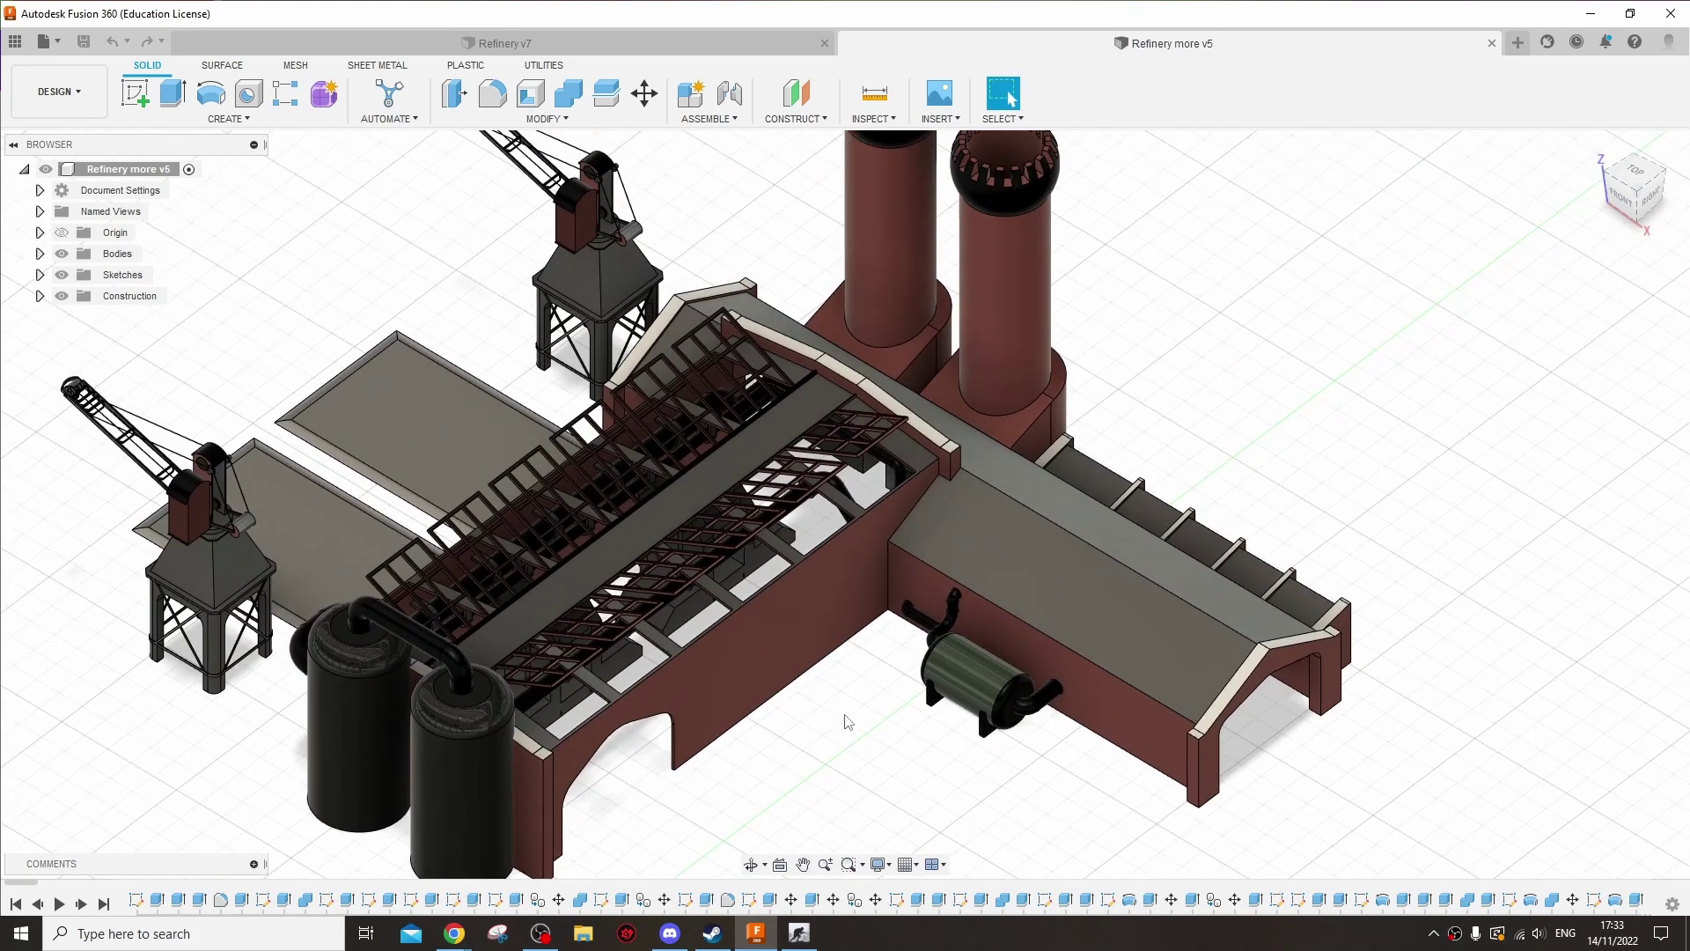
mouse_move(873, 701)
mouse_down()
mouse_move(855, 761)
mouse_move(852, 705)
mouse_up()
scroll(855, 760, down, 2)
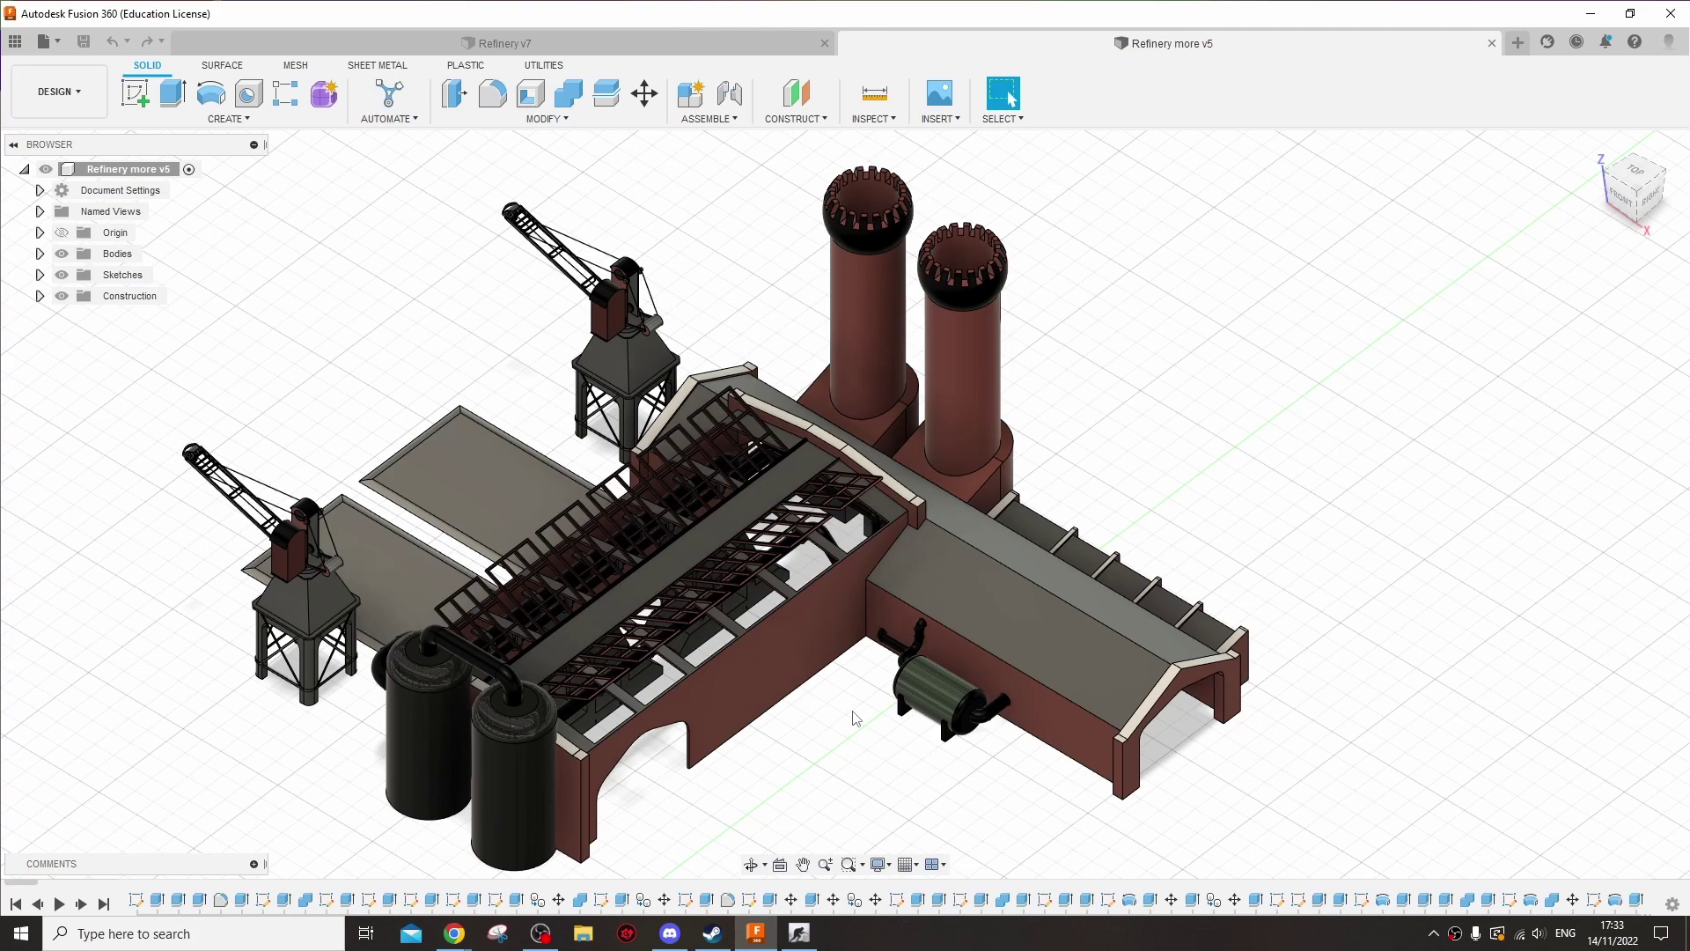
Step: Examine the machinery blocks and hanging pipes inside the main hall, through the roof and from underneath
drag(857, 717, 636, 717)
scroll(636, 717, up, 3)
drag(649, 828, 604, 817)
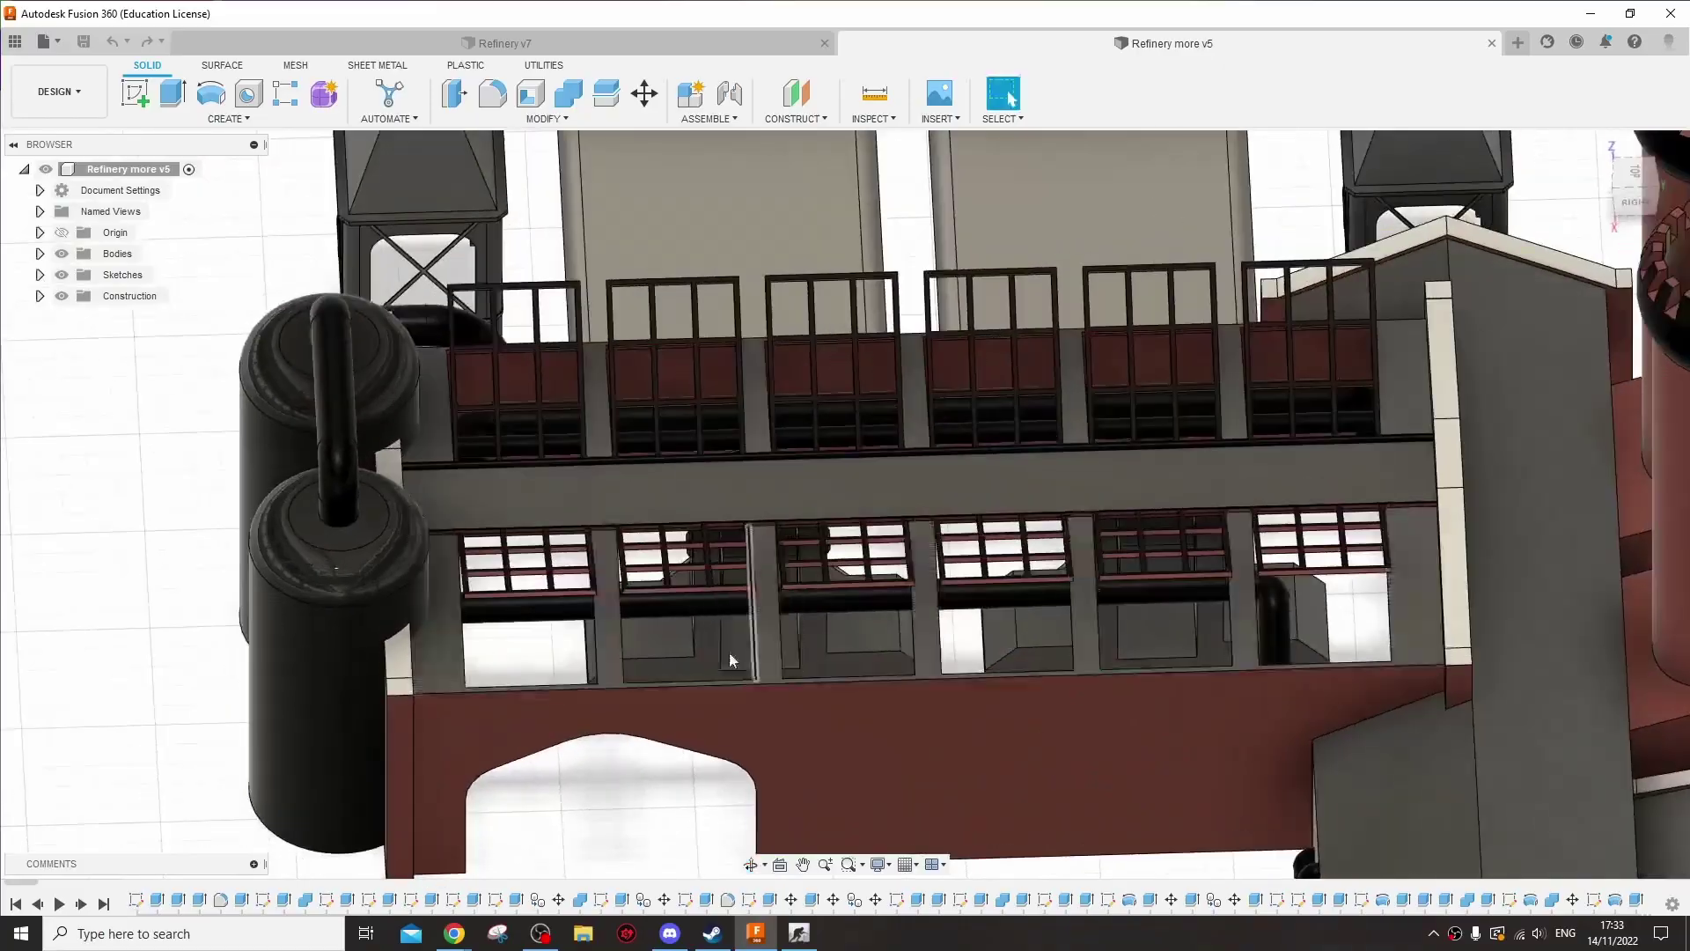
drag(845, 636, 634, 334)
scroll(736, 662, up, 6)
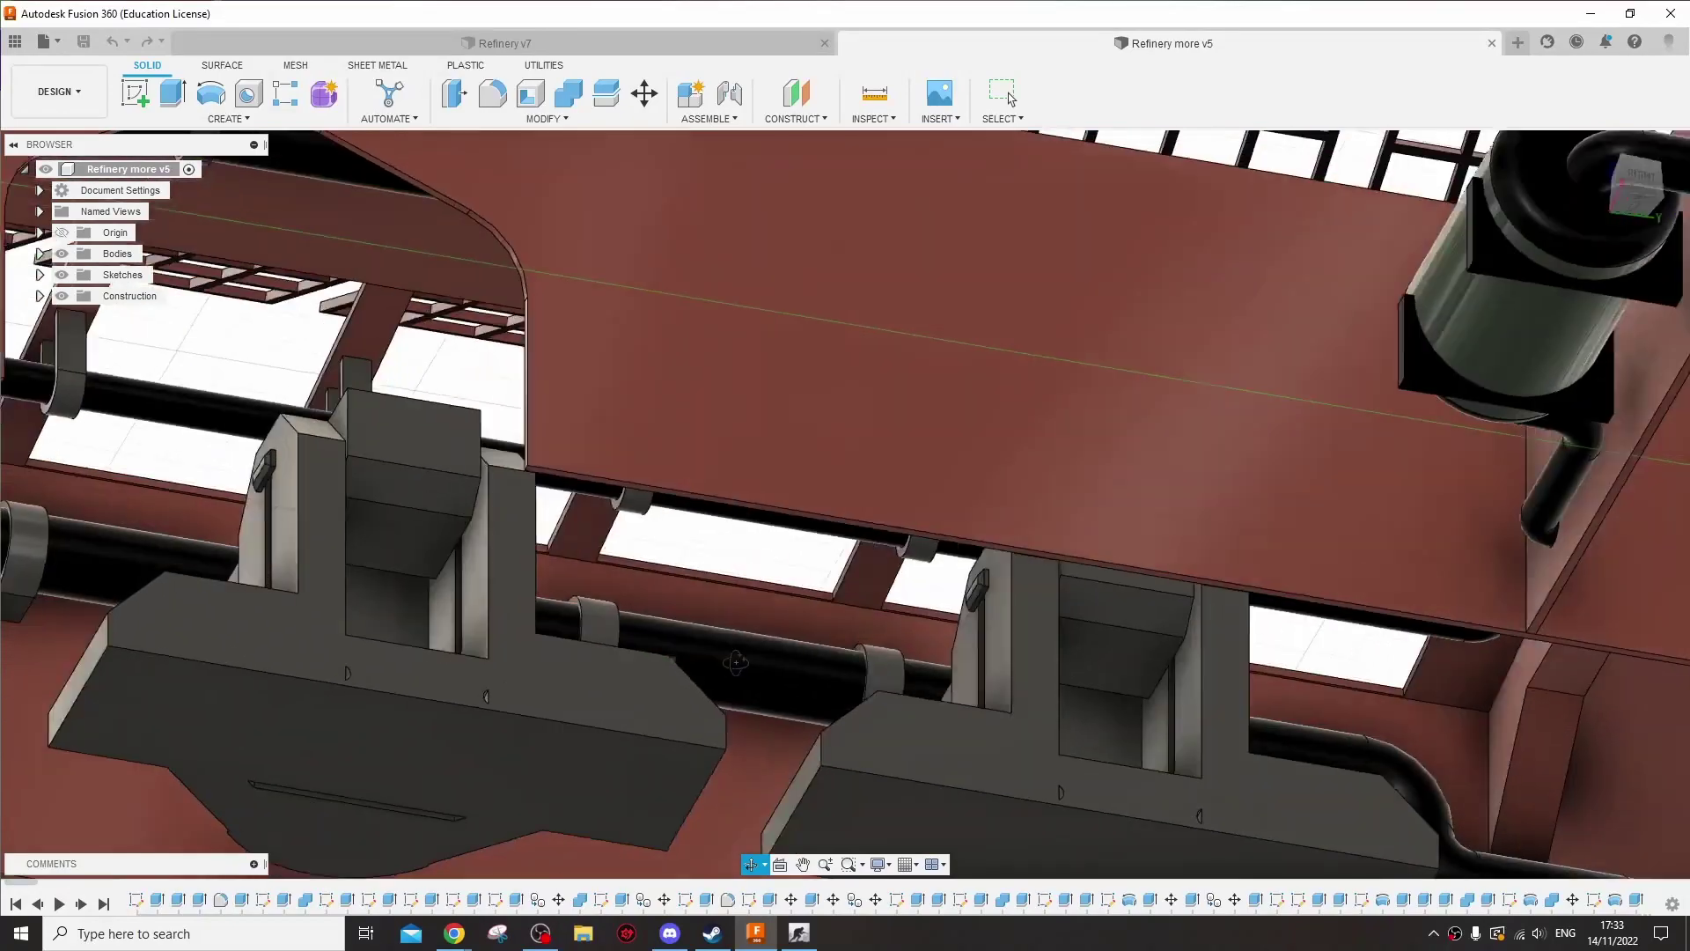
mouse_move(736, 662)
mouse_down()
mouse_move(795, 664)
mouse_move(741, 664)
mouse_up()
key(Escape)
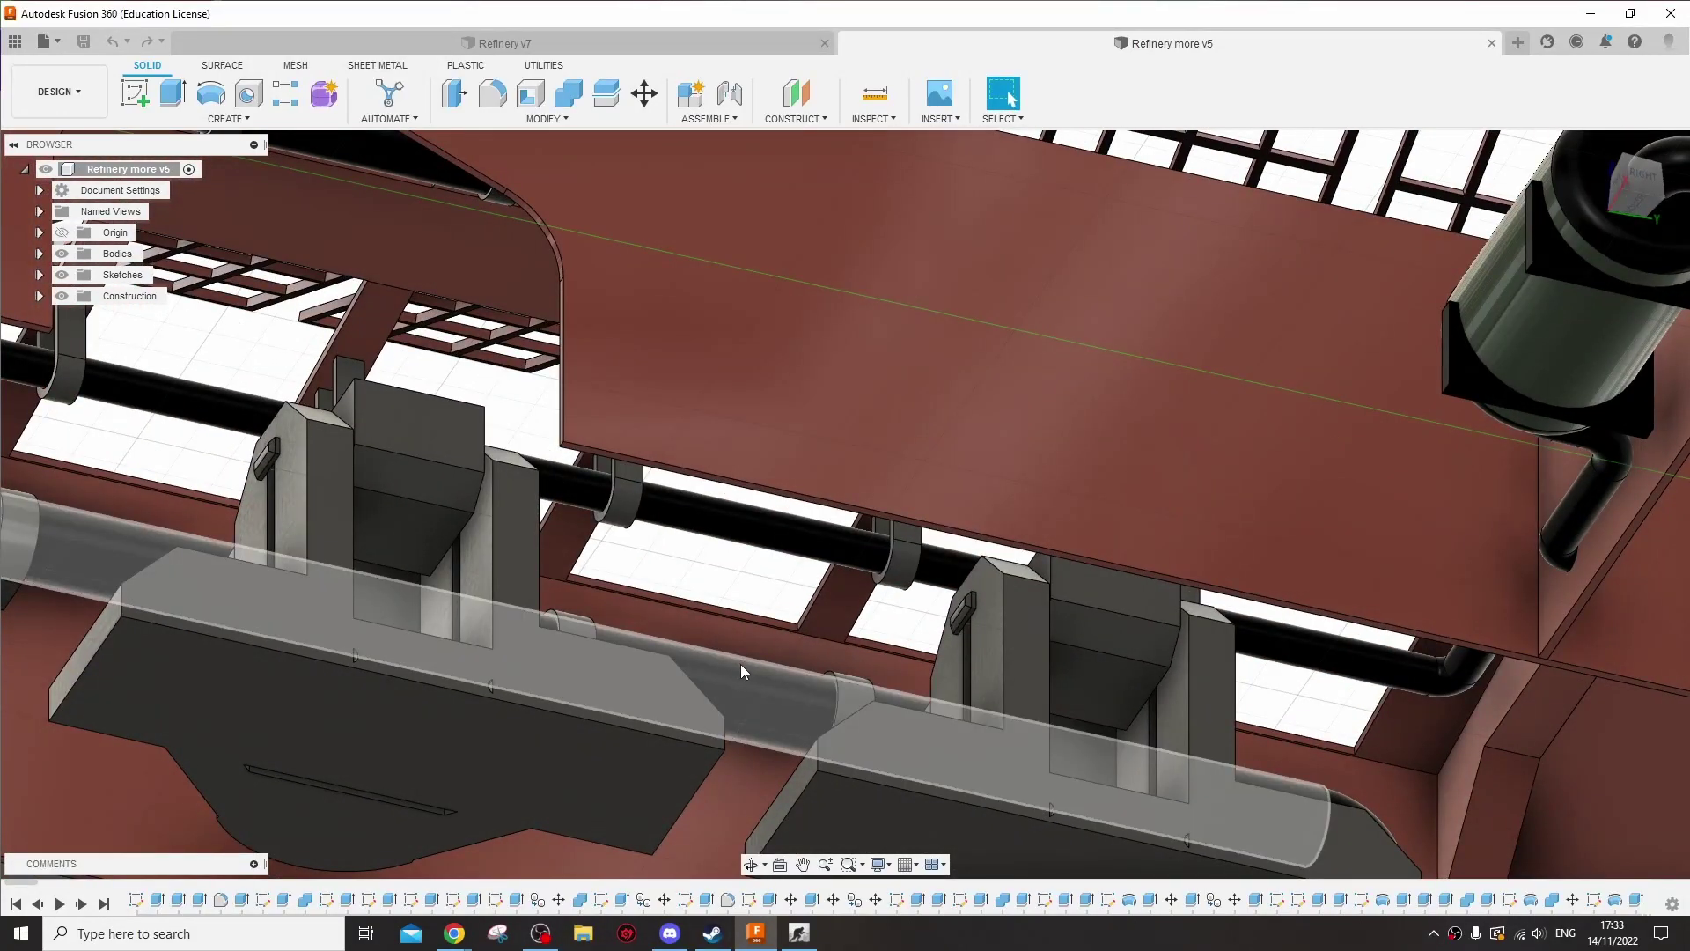
drag(693, 576, 705, 586)
key(Escape)
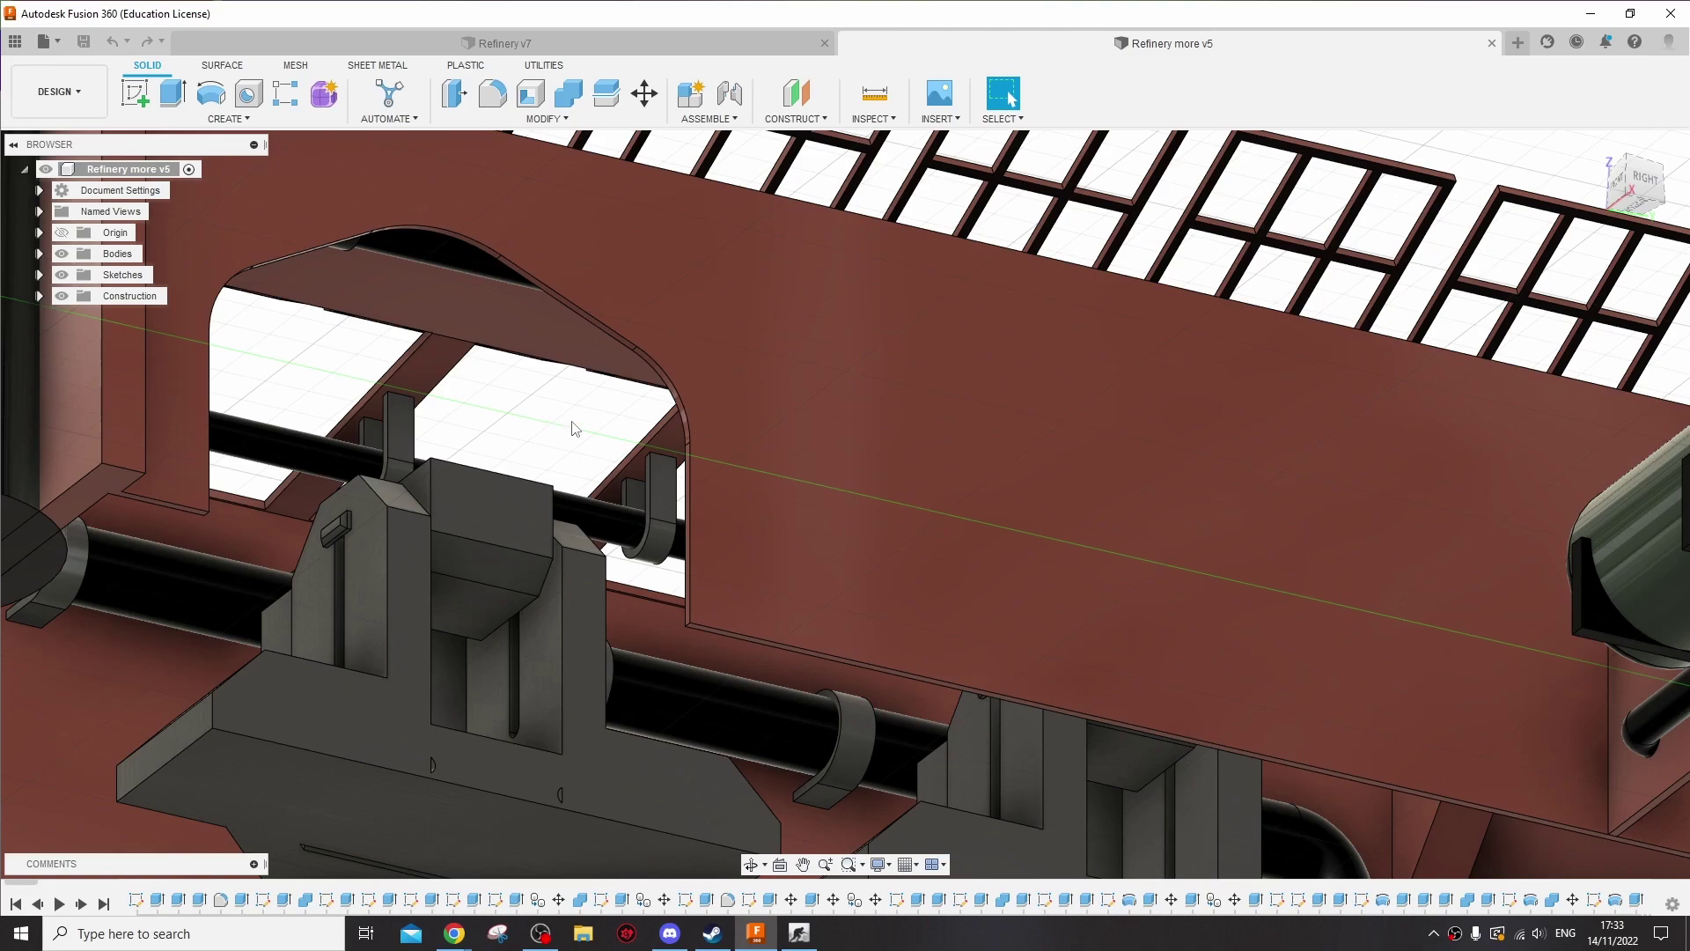
drag(566, 434, 712, 512)
scroll(713, 512, down, 10)
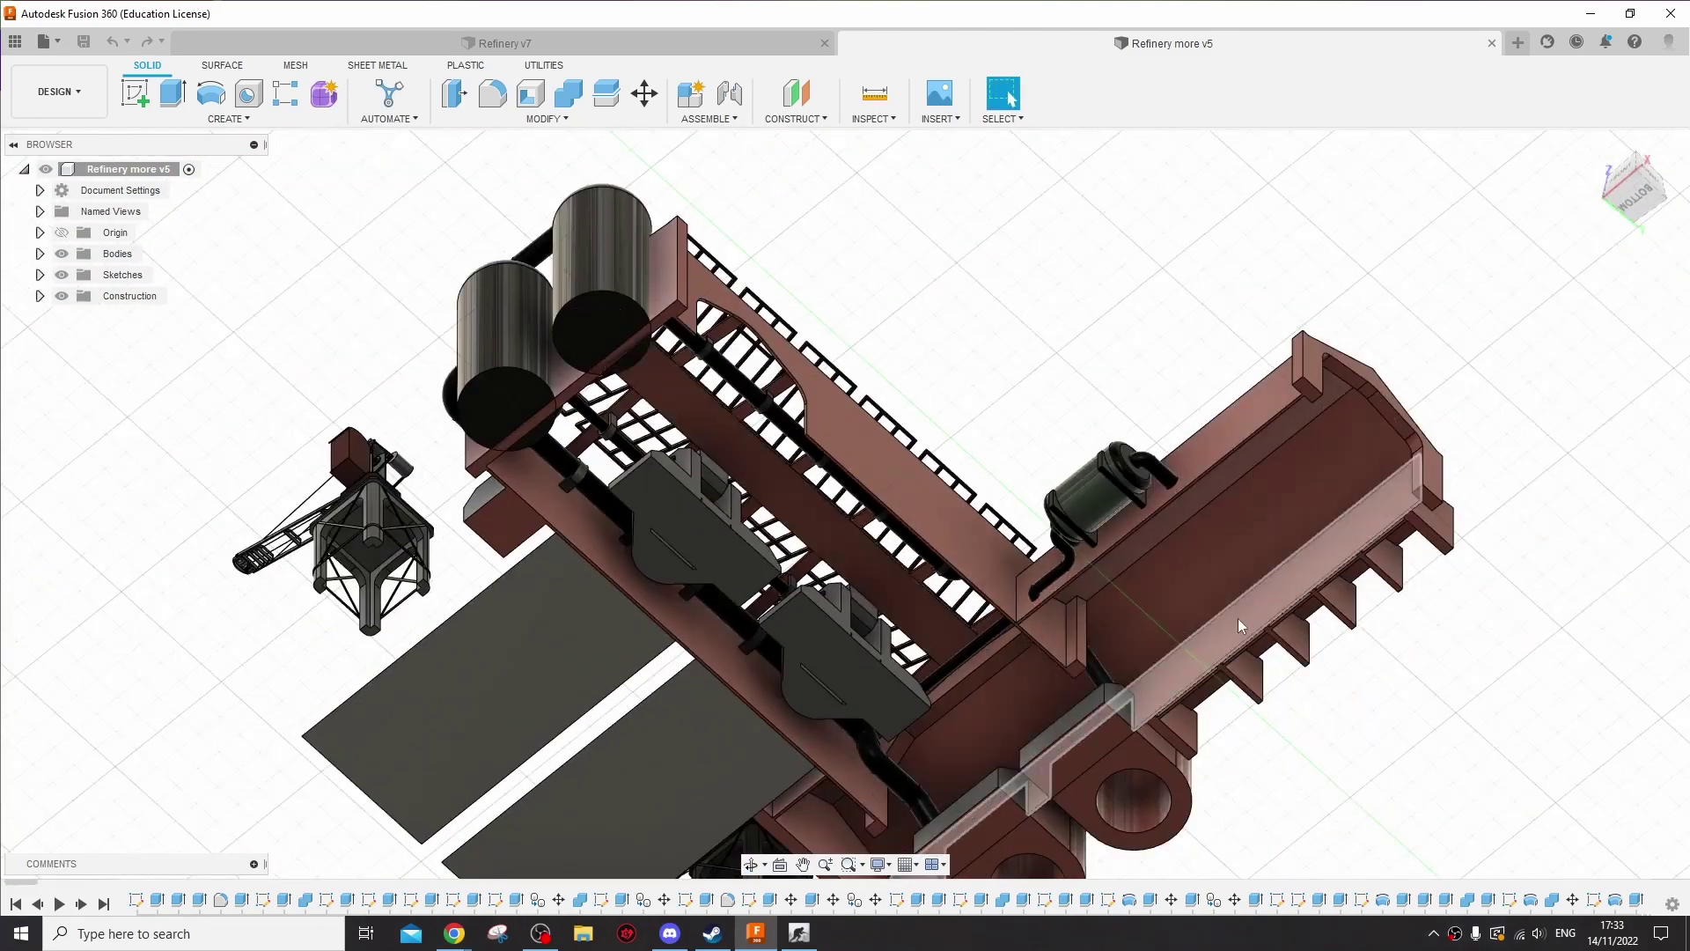
Step: Examine the rows of open roof window frames and the pipes beneath them from above
drag(814, 485, 786, 604)
scroll(786, 604, up, 4)
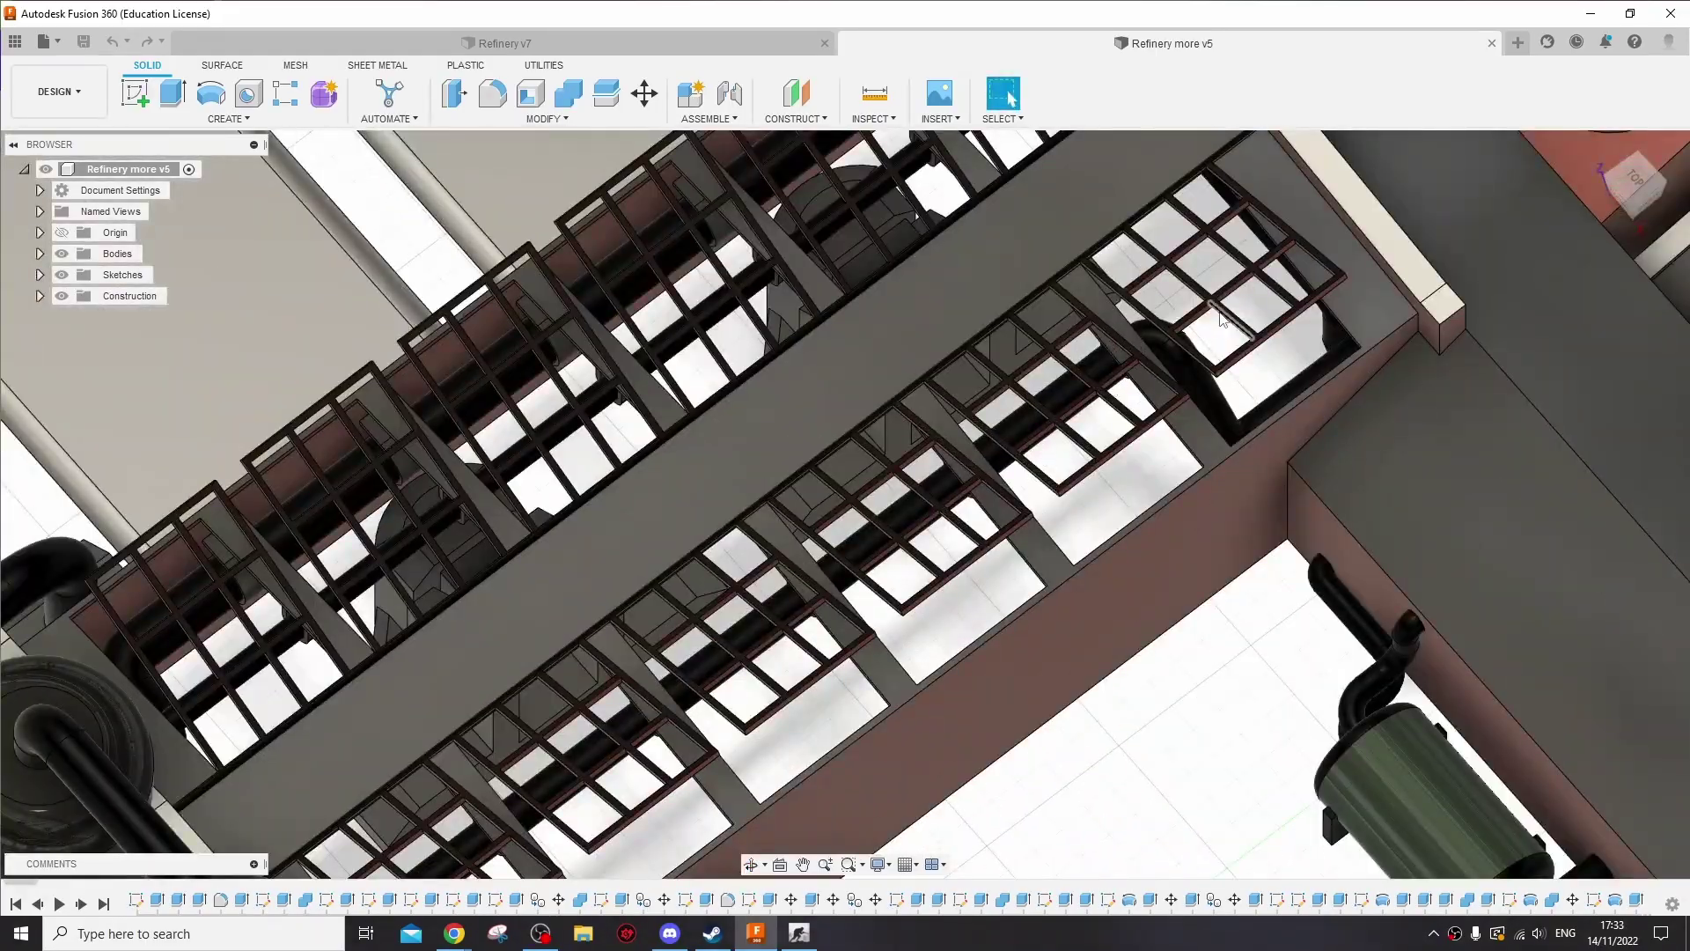
drag(1039, 811, 1018, 781)
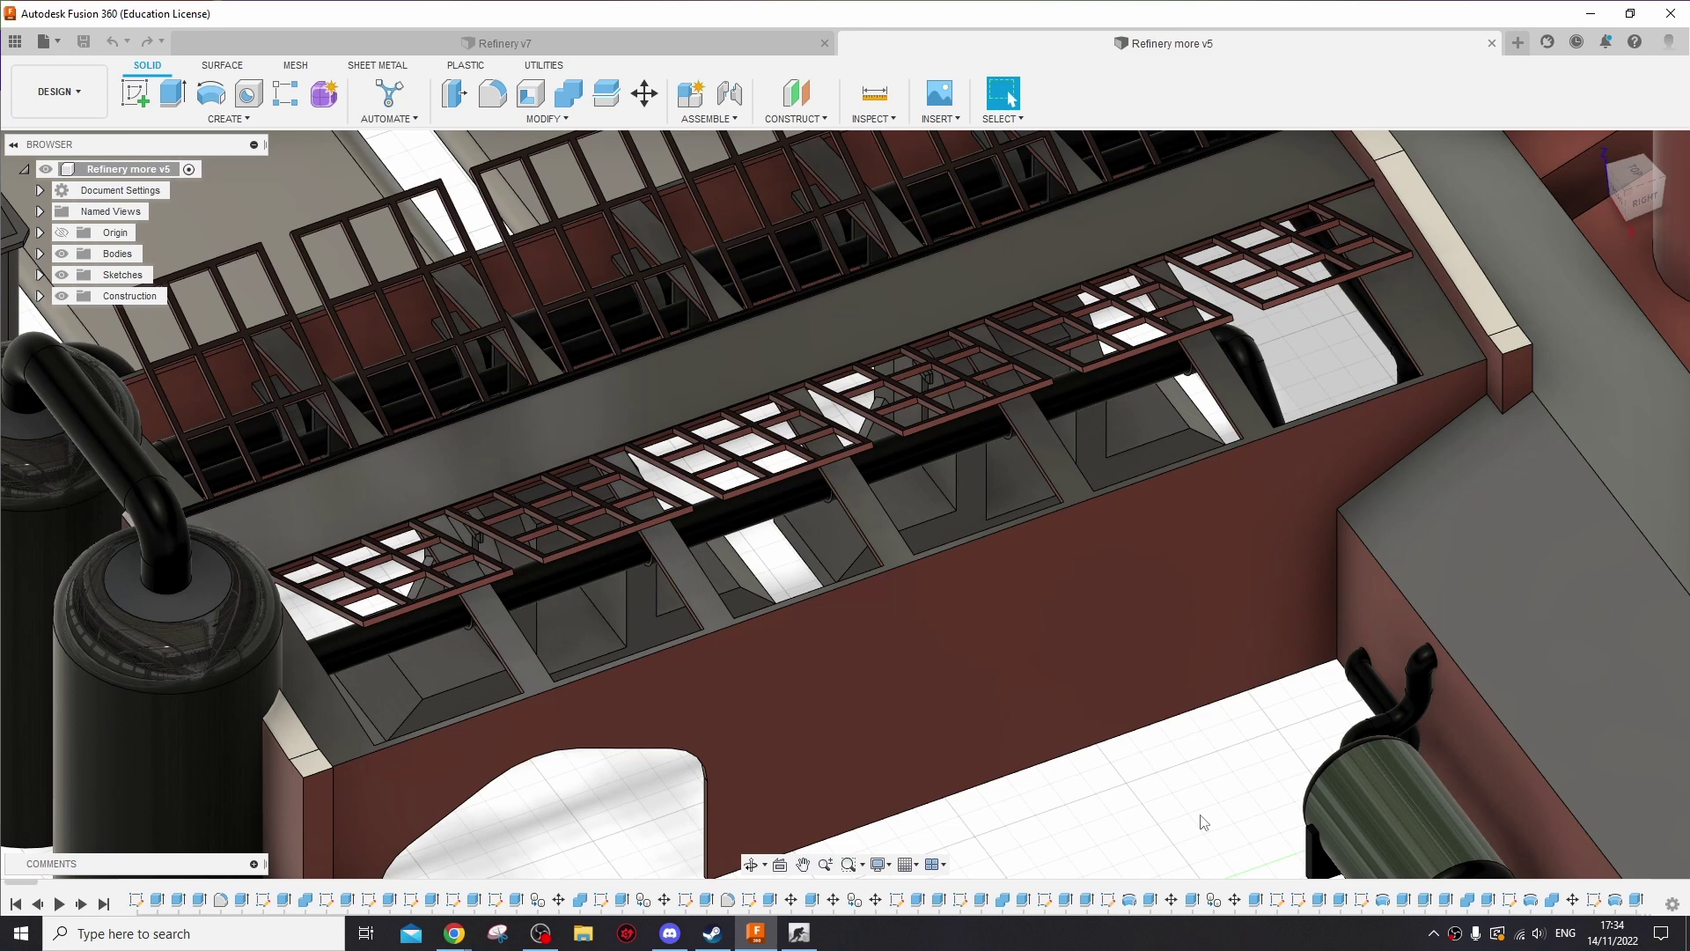
scroll(1164, 815, down, 3)
drag(1151, 817, 1151, 730)
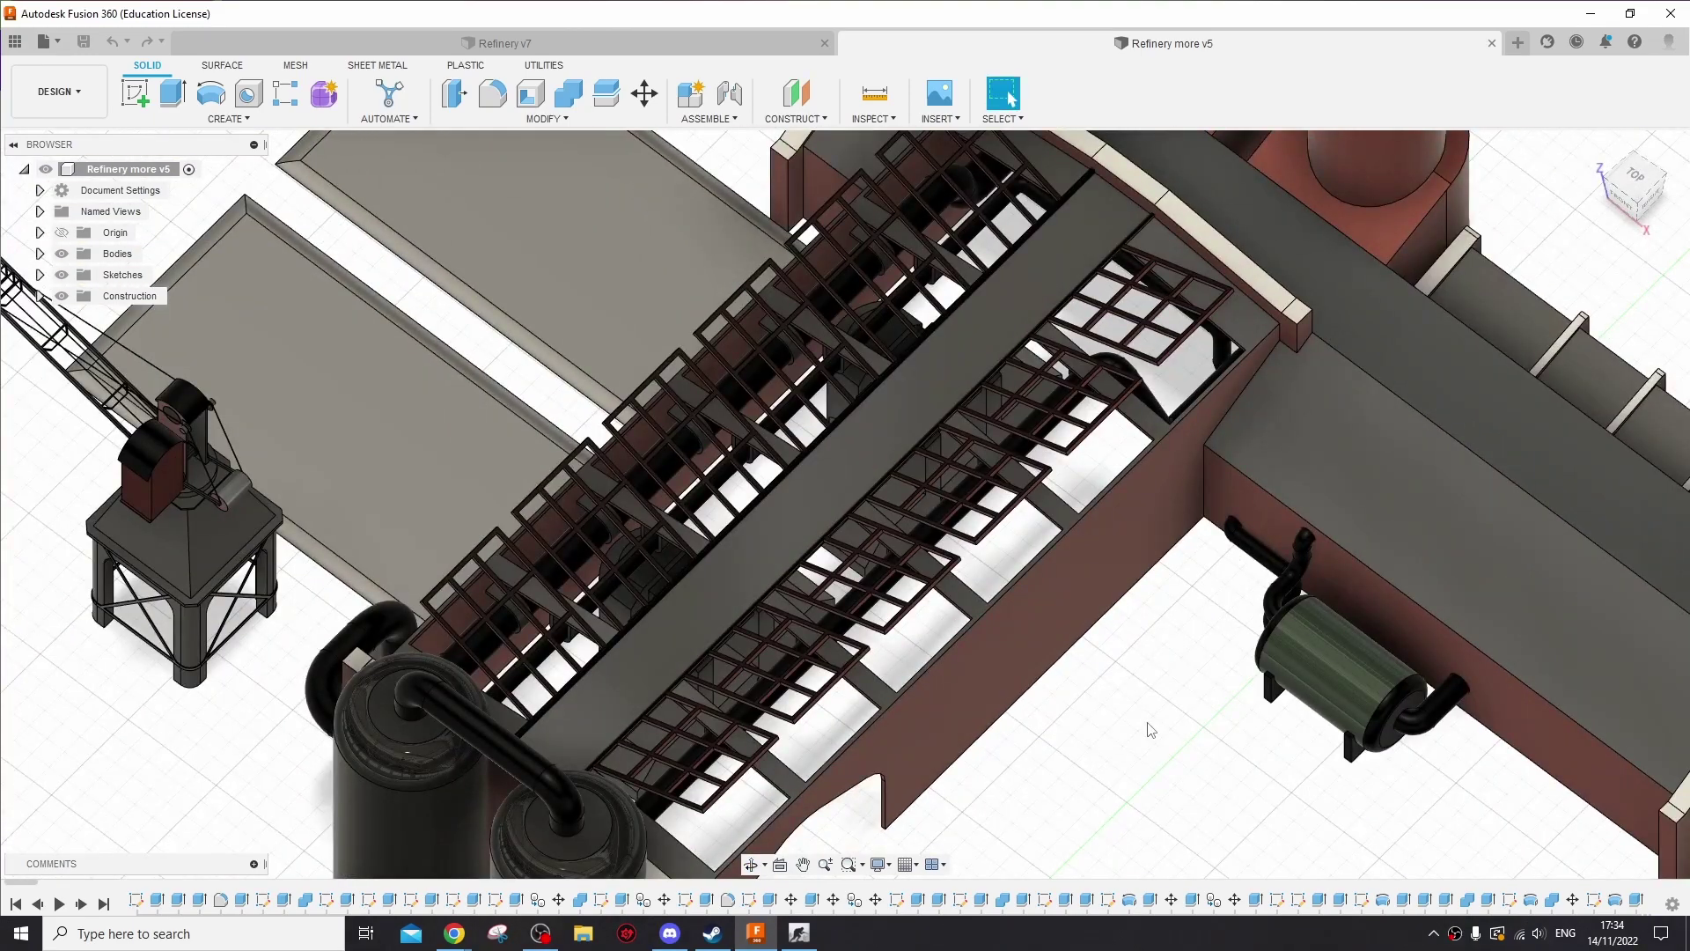
mouse_move(1160, 748)
mouse_down()
mouse_move(911, 632)
mouse_move(815, 634)
mouse_move(573, 517)
mouse_move(1139, 694)
mouse_move(1175, 732)
mouse_up()
Step: Examine the row of partitioned lean-to bays on the wing beside the chimney bases
scroll(954, 679, up, 5)
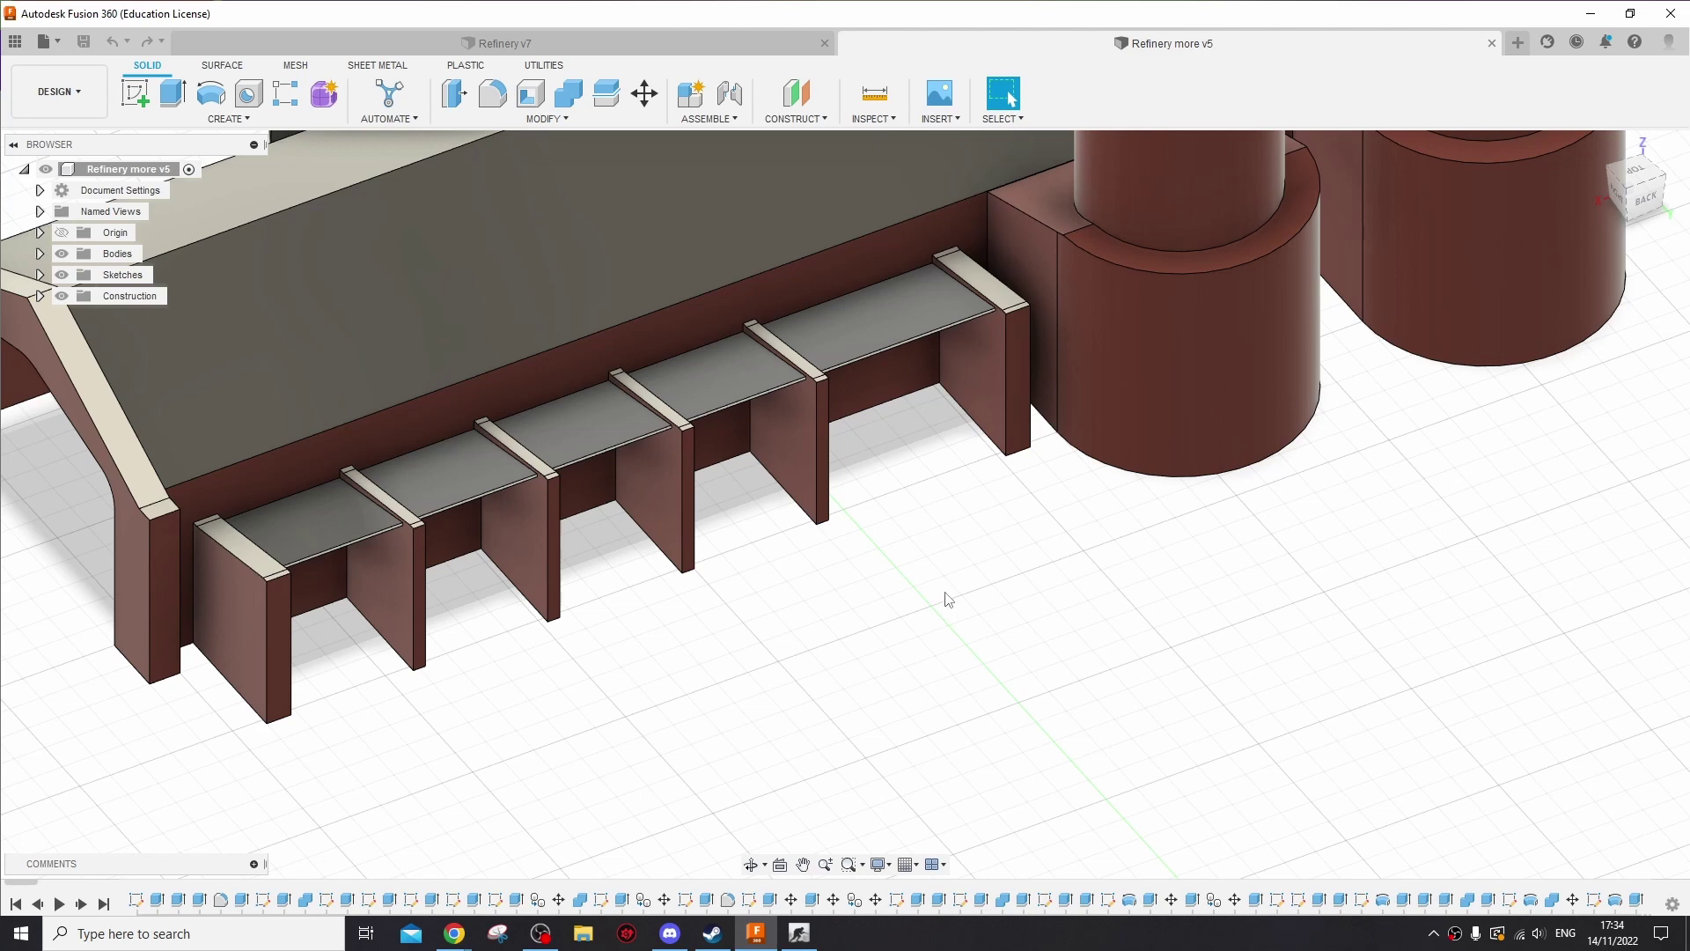
drag(942, 593, 1066, 594)
key(Escape)
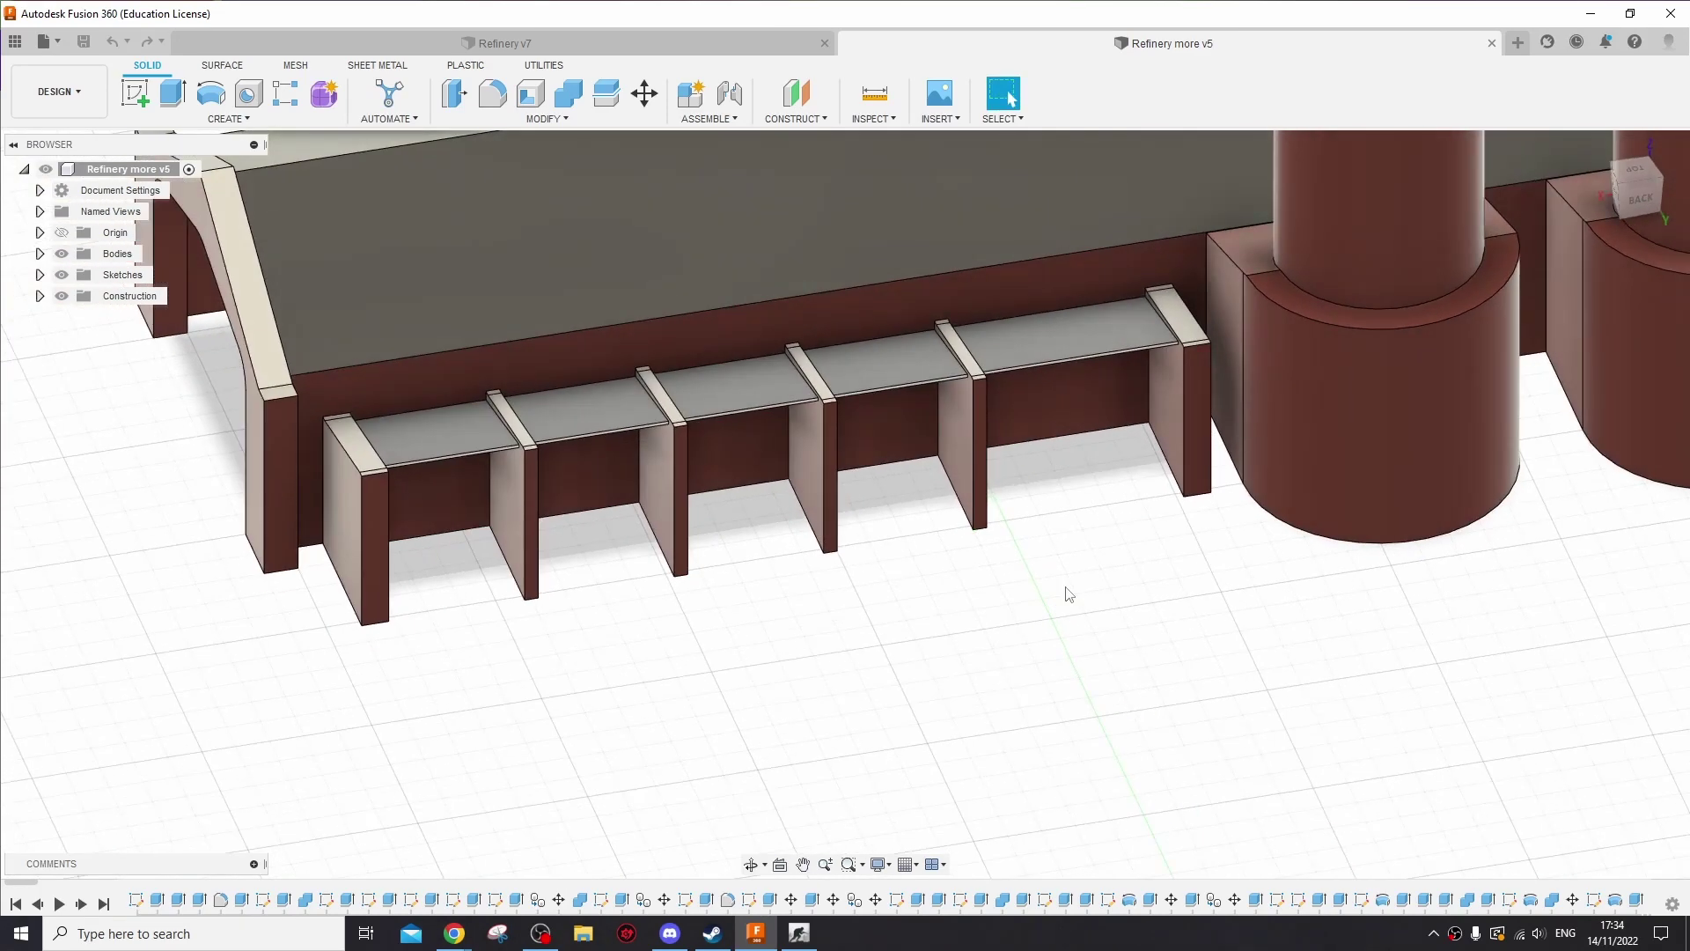
drag(1030, 588, 1068, 649)
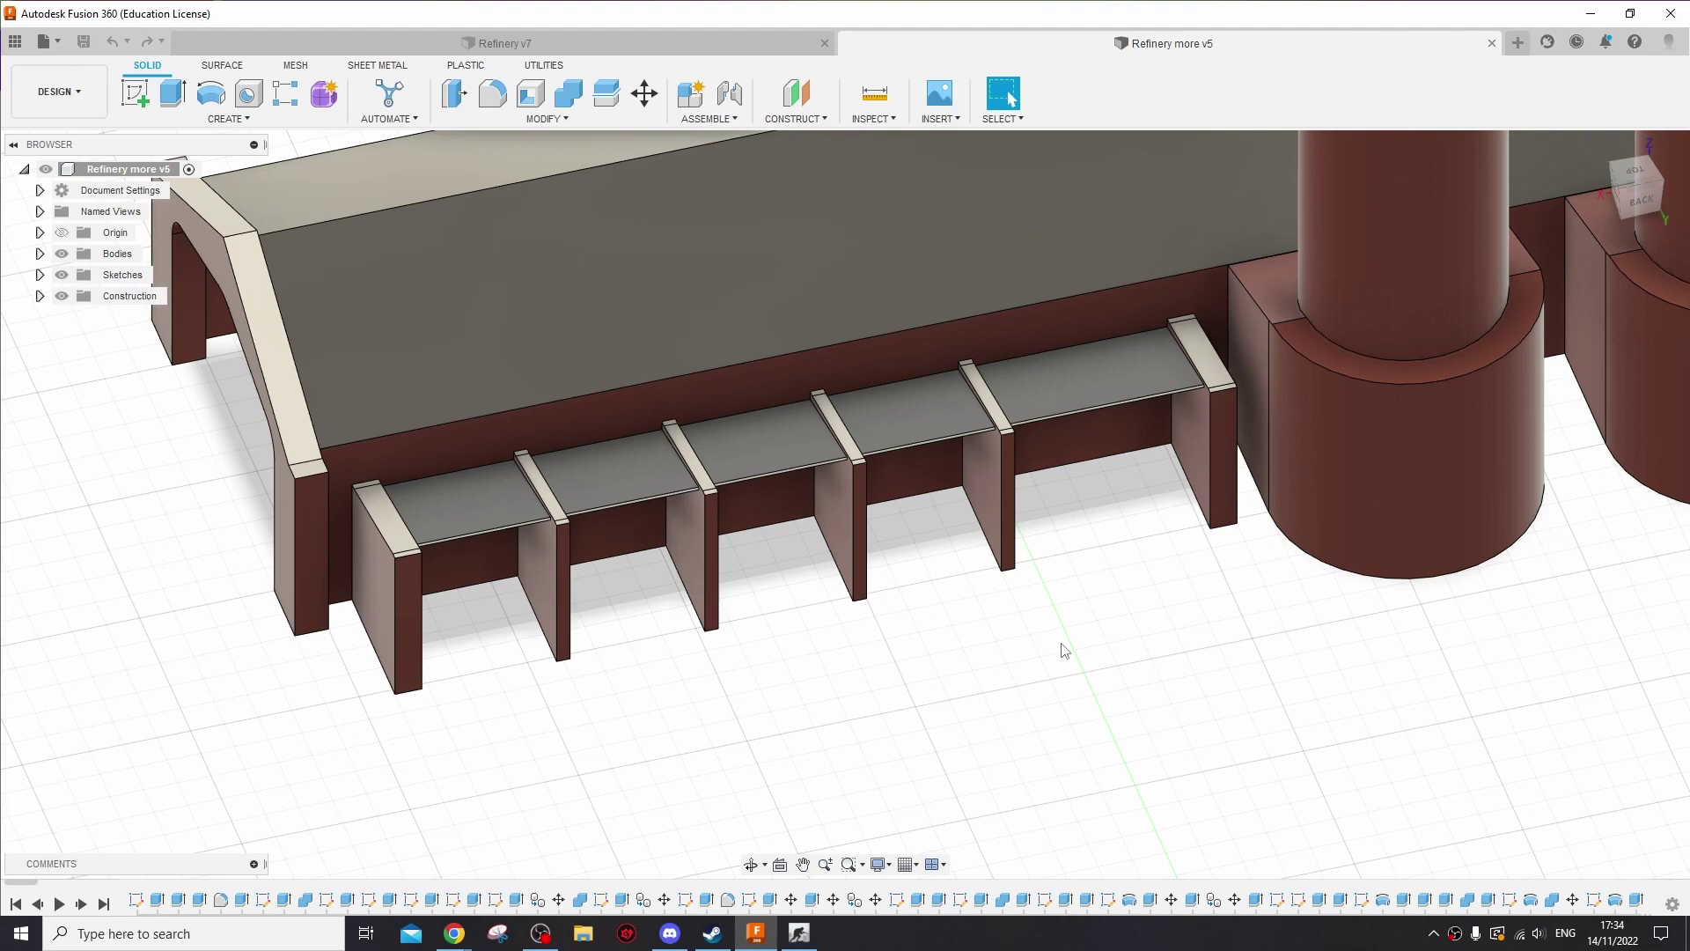
Step: Compare the small refinery and the large factory side by side, and view the factory's layout from directly above
scroll(1076, 704, down, 4)
drag(702, 377, 1341, 458)
scroll(902, 693, down, 2)
drag(903, 693, 1452, 276)
scroll(880, 625, down, 3)
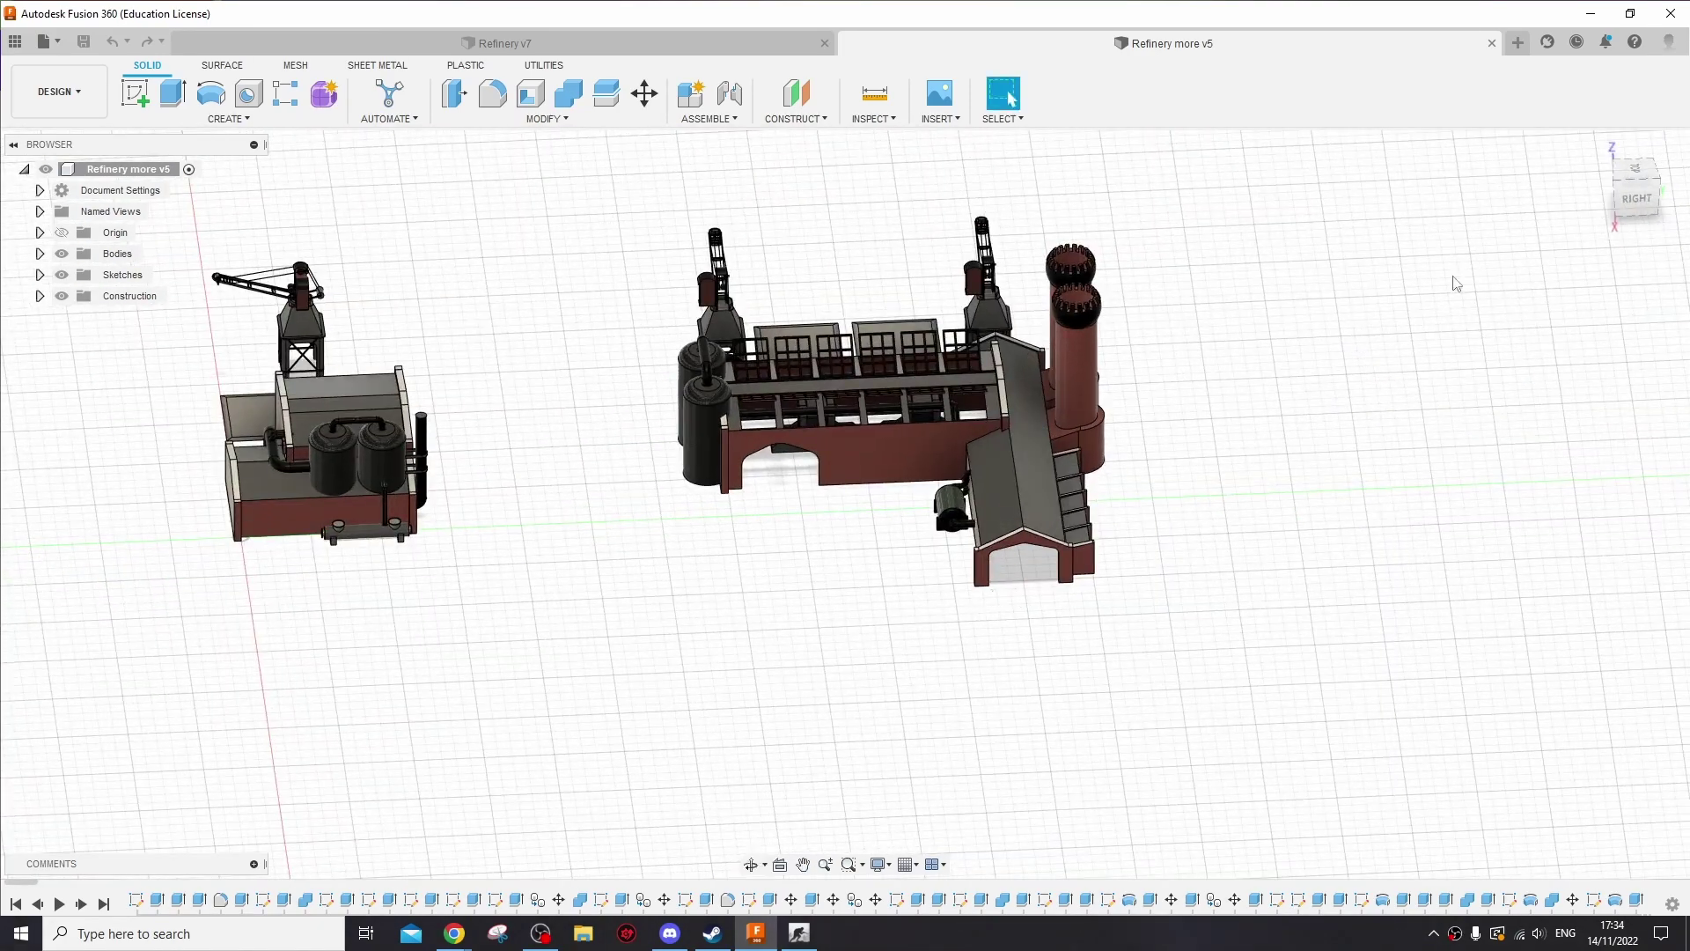
click(1643, 199)
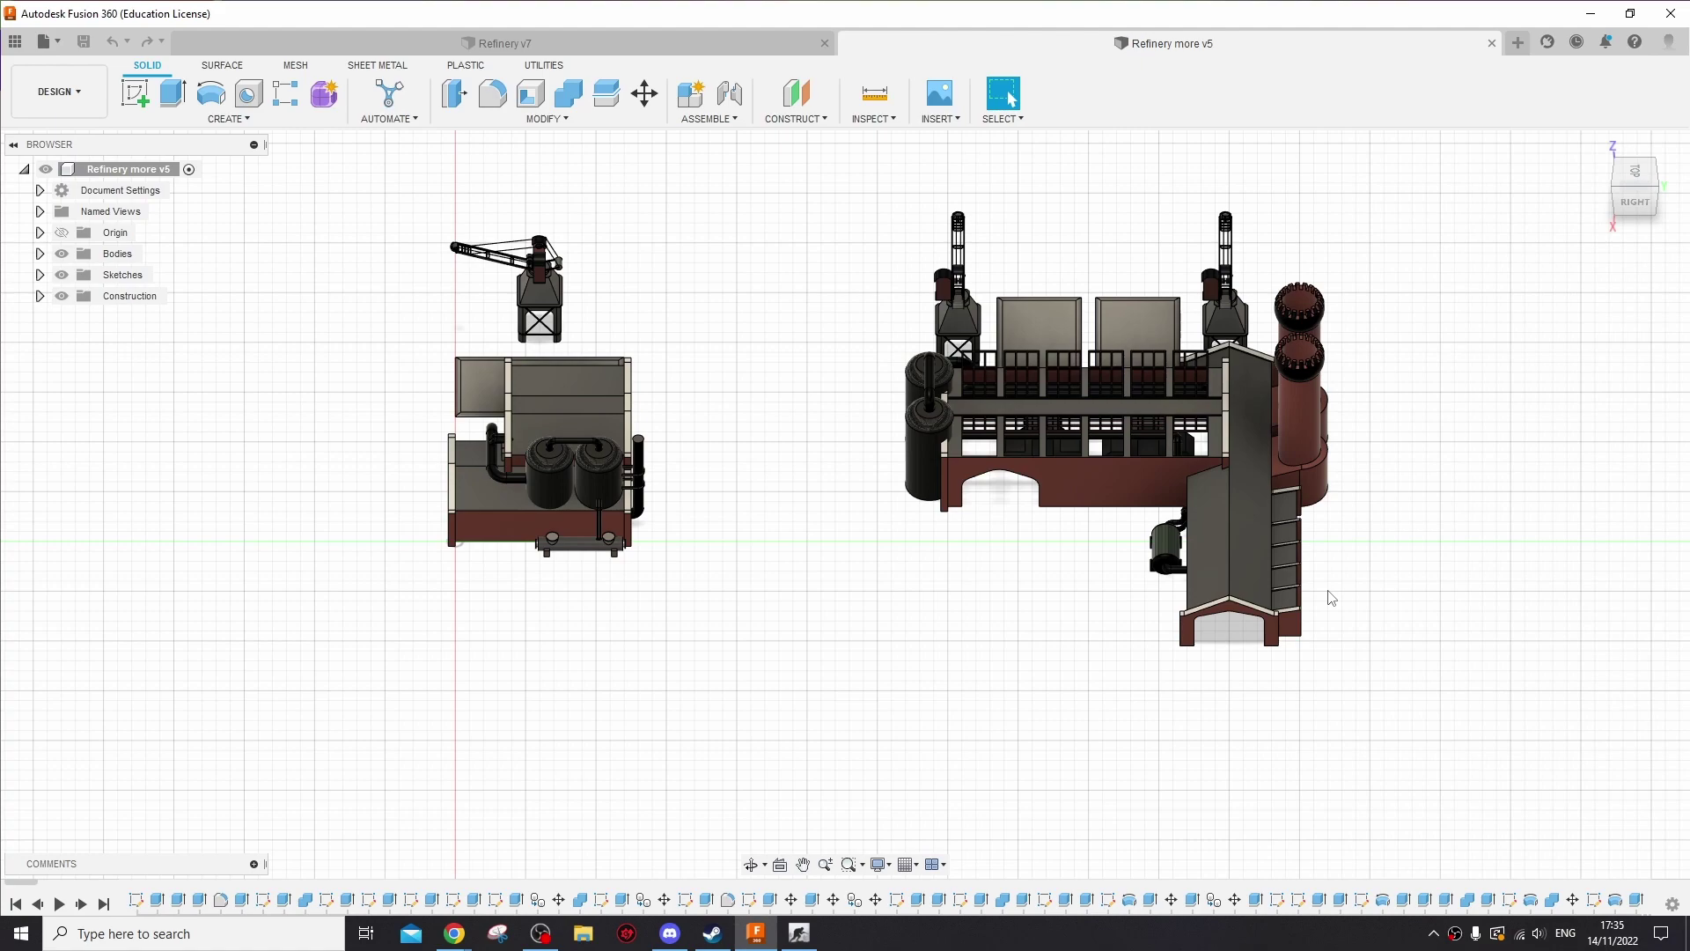
drag(1254, 589, 1175, 677)
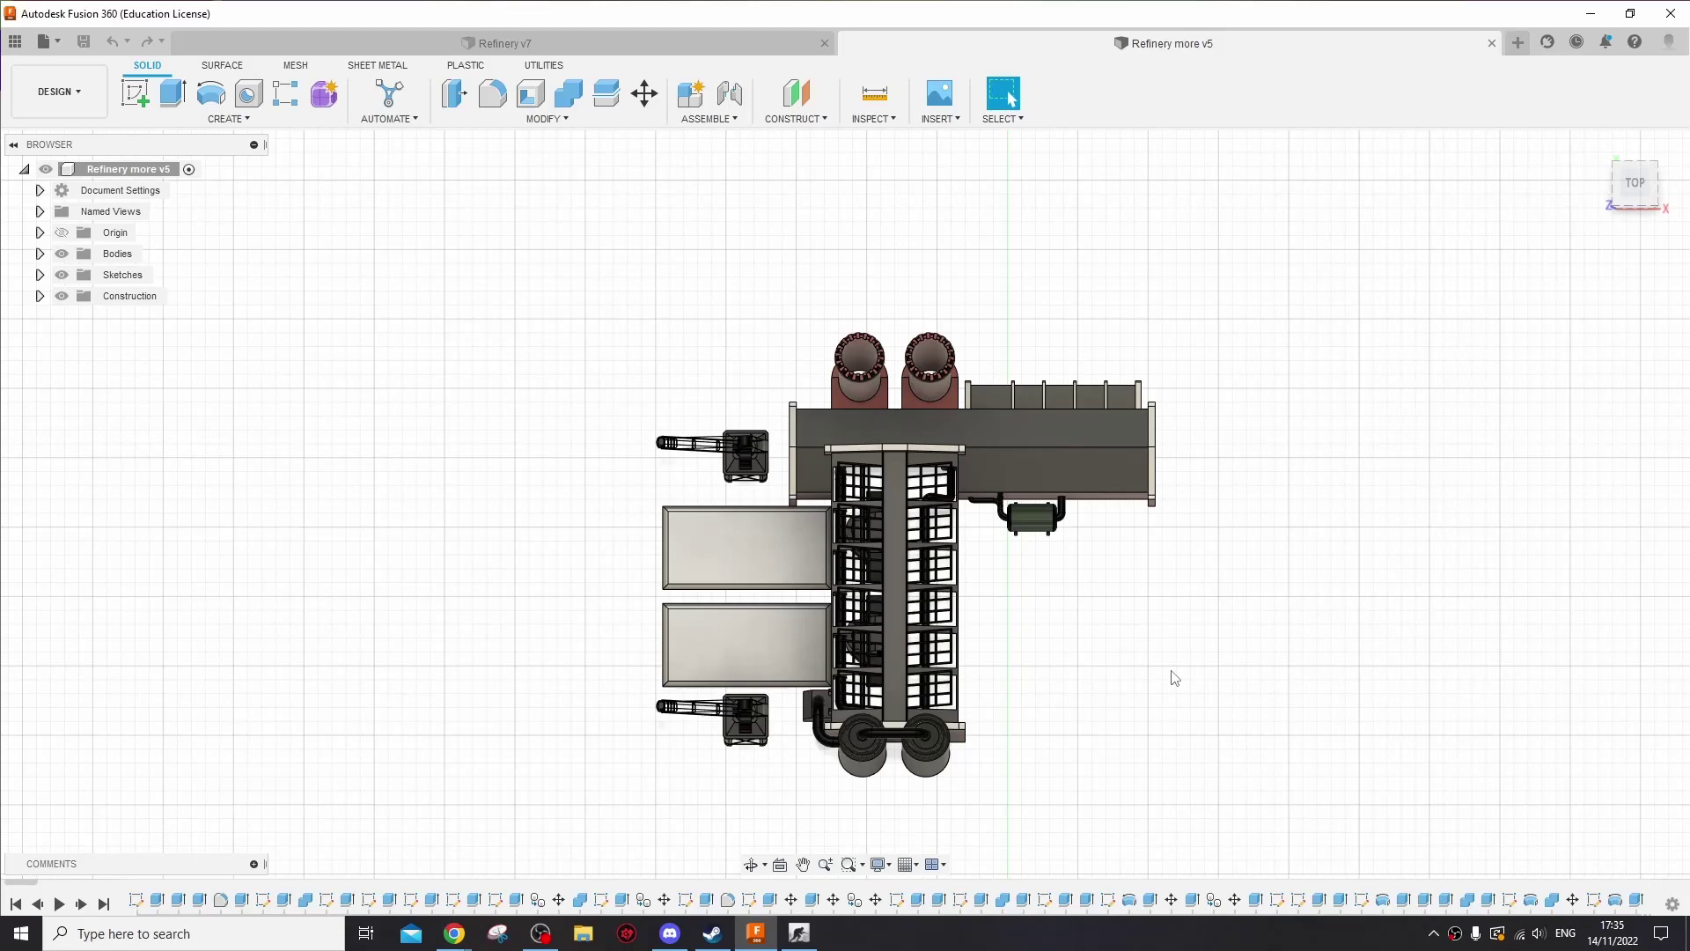
Step: Examine the main hall from opposite angles, focusing on its arched entrance, roof beams and adjoining wing
drag(1176, 675, 1025, 695)
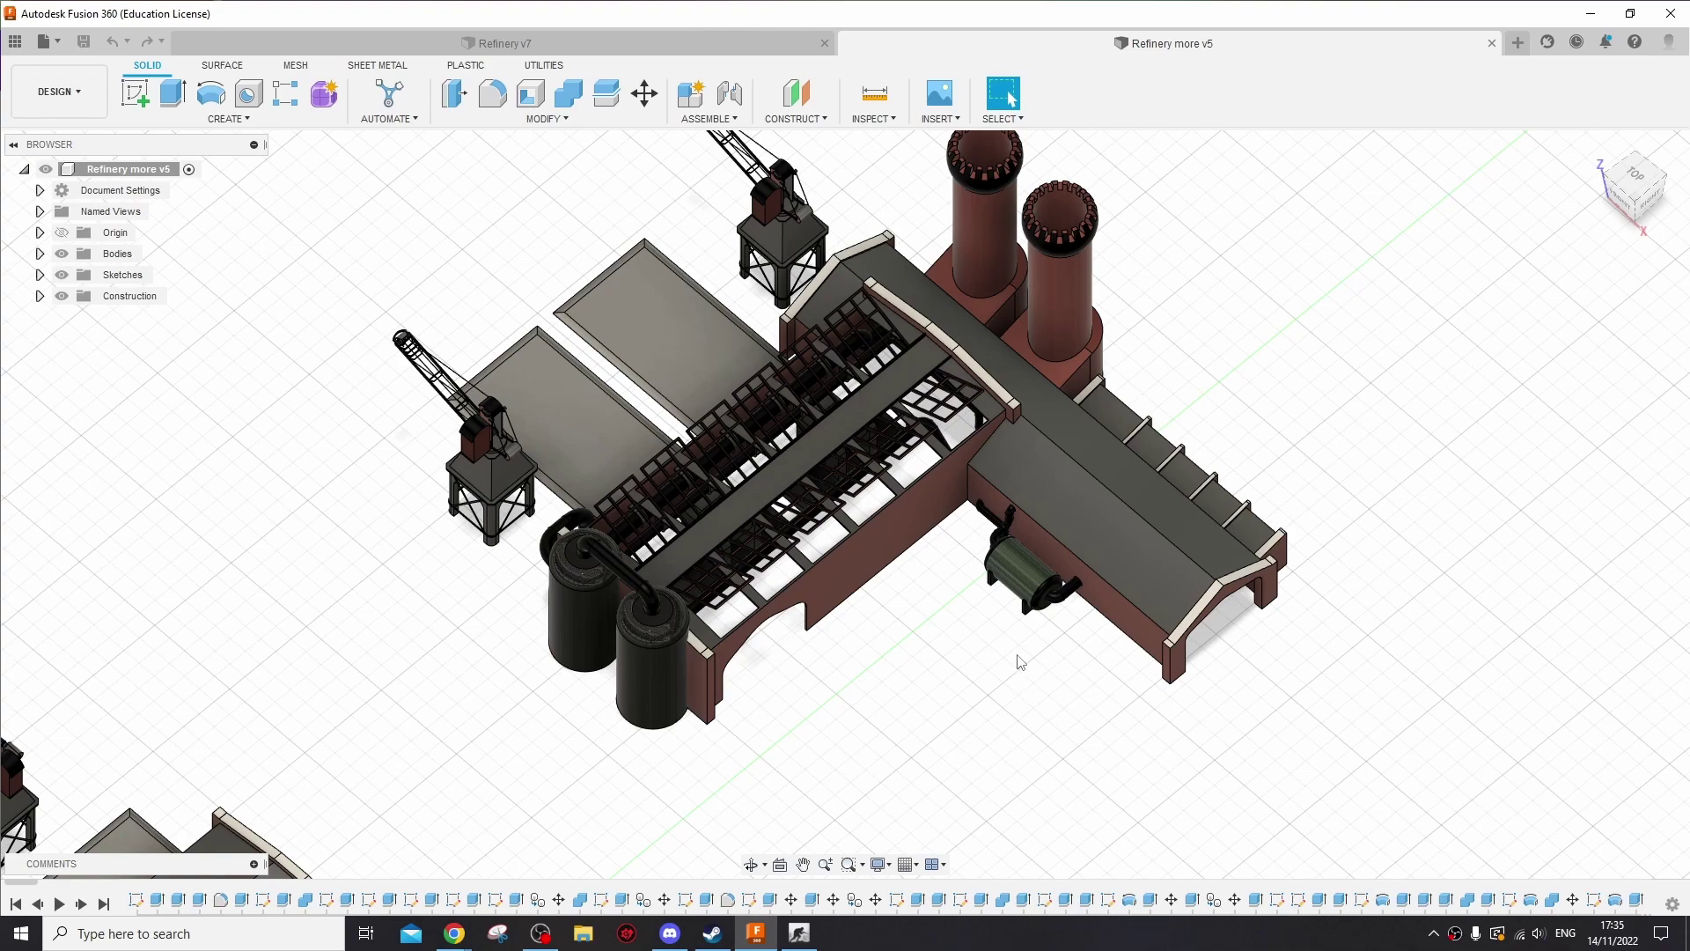
drag(995, 663, 947, 645)
scroll(825, 594, up, 3)
drag(823, 607, 719, 698)
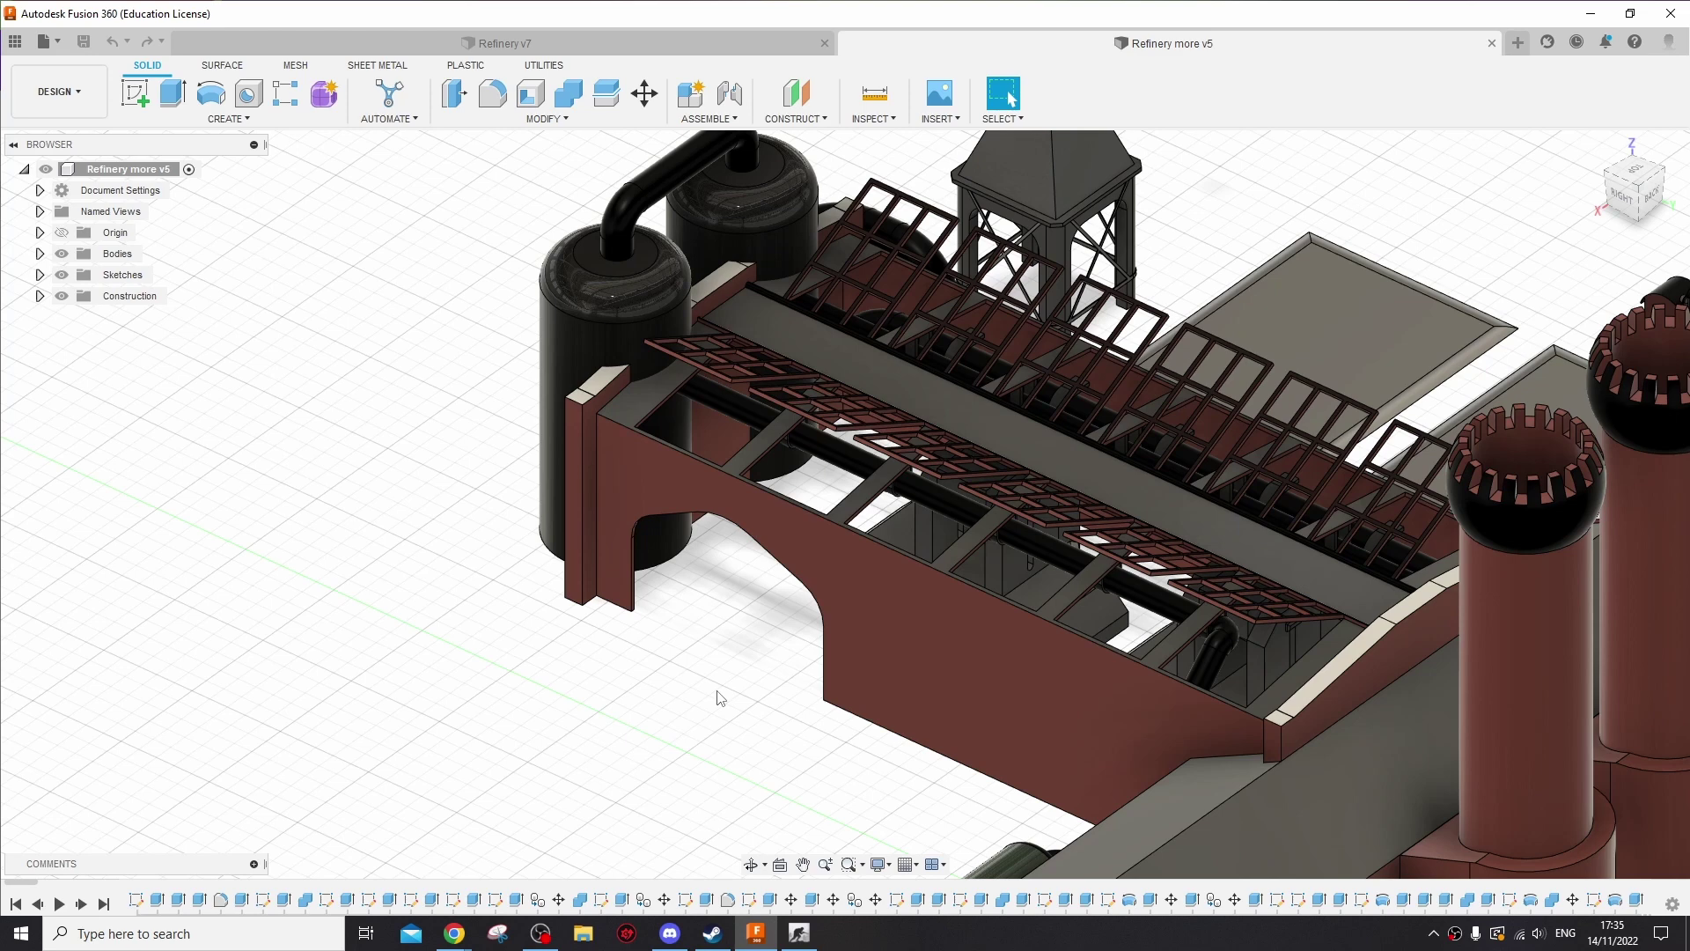
drag(717, 691, 683, 793)
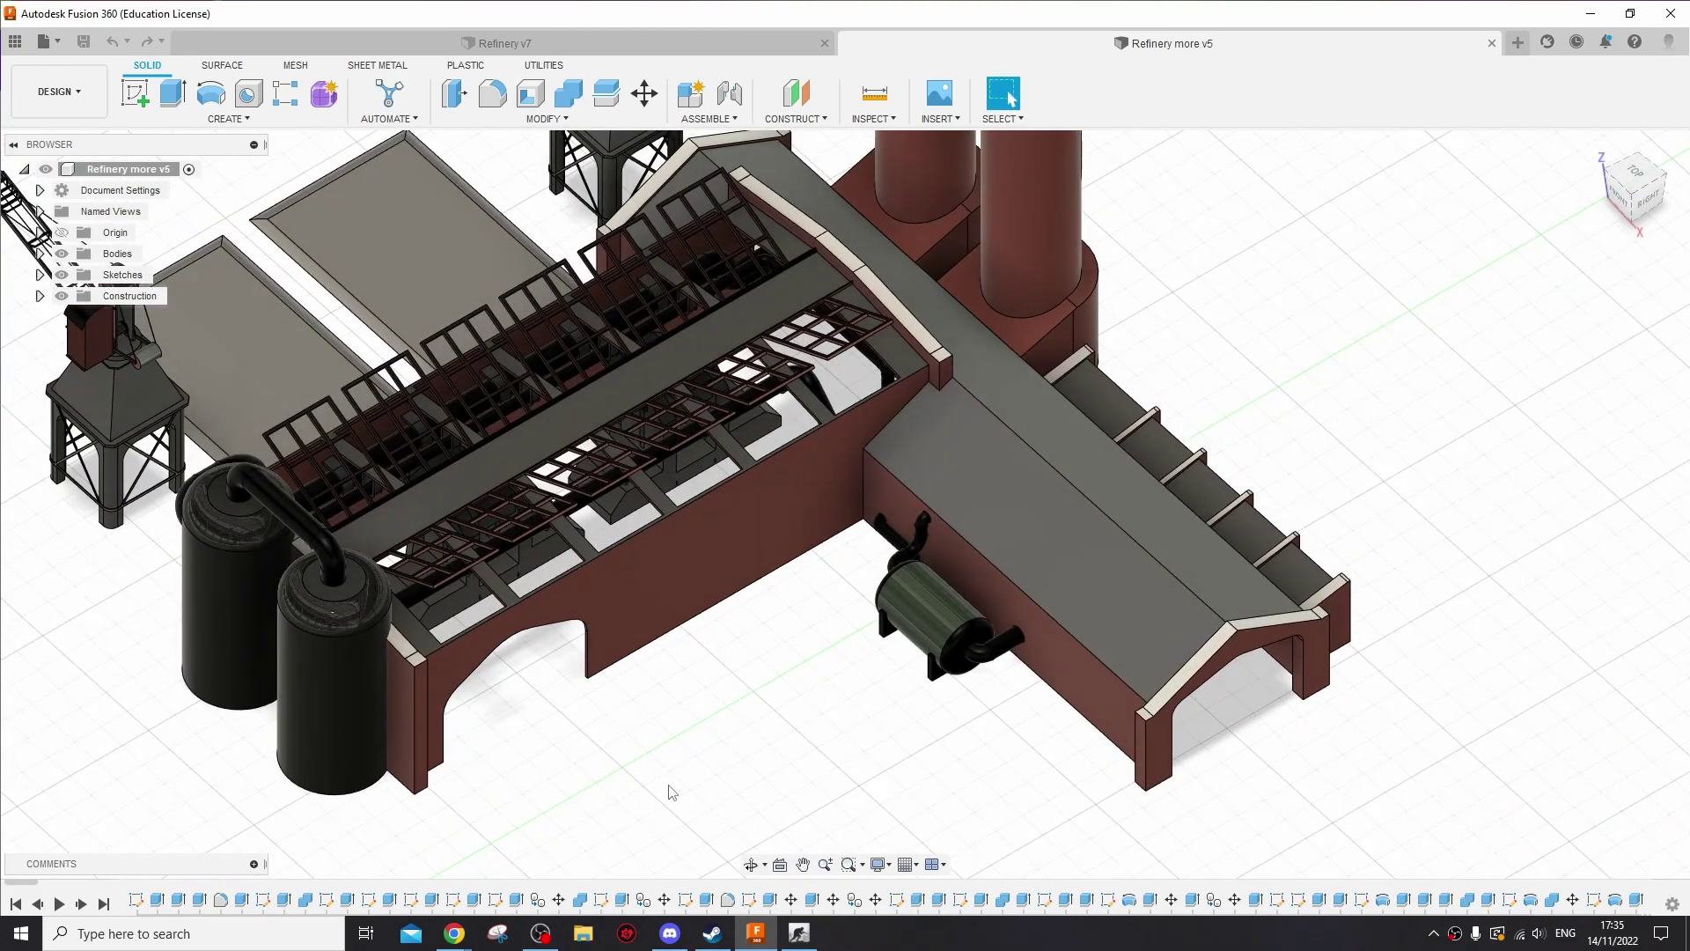
Step: Review the complete large factory from several angles, covering its cranes, loading pads, chimneys, front tanks and side wing
scroll(665, 773, down, 5)
drag(664, 743, 653, 732)
key(Escape)
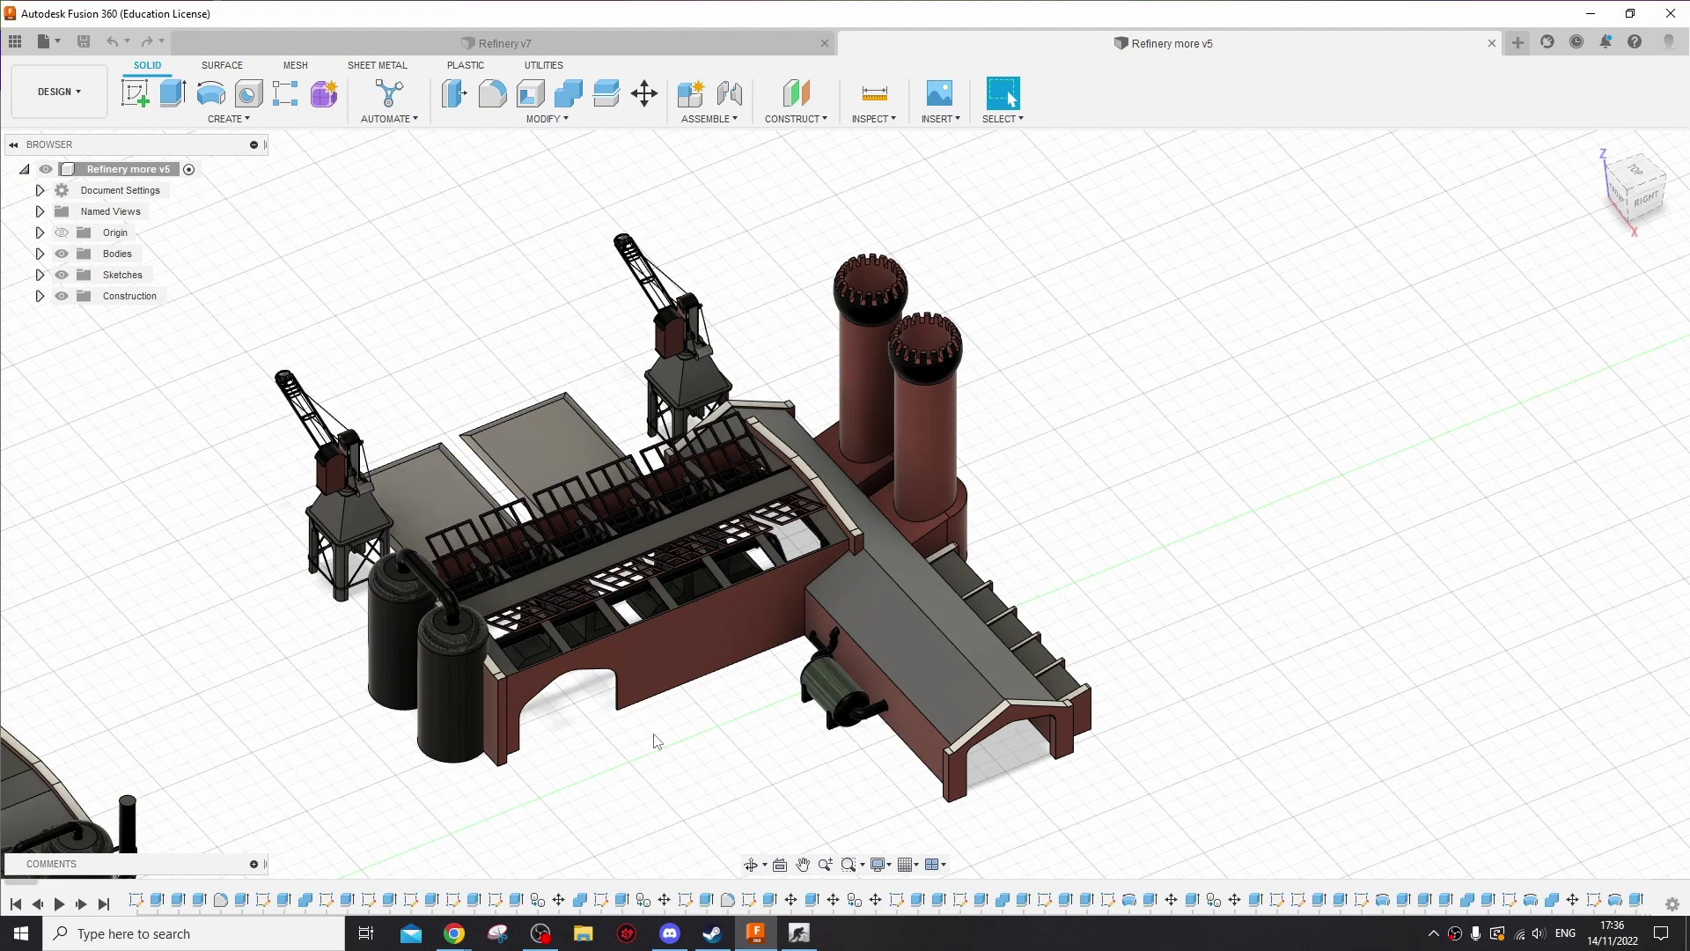
drag(671, 729, 683, 763)
scroll(688, 769, up, 3)
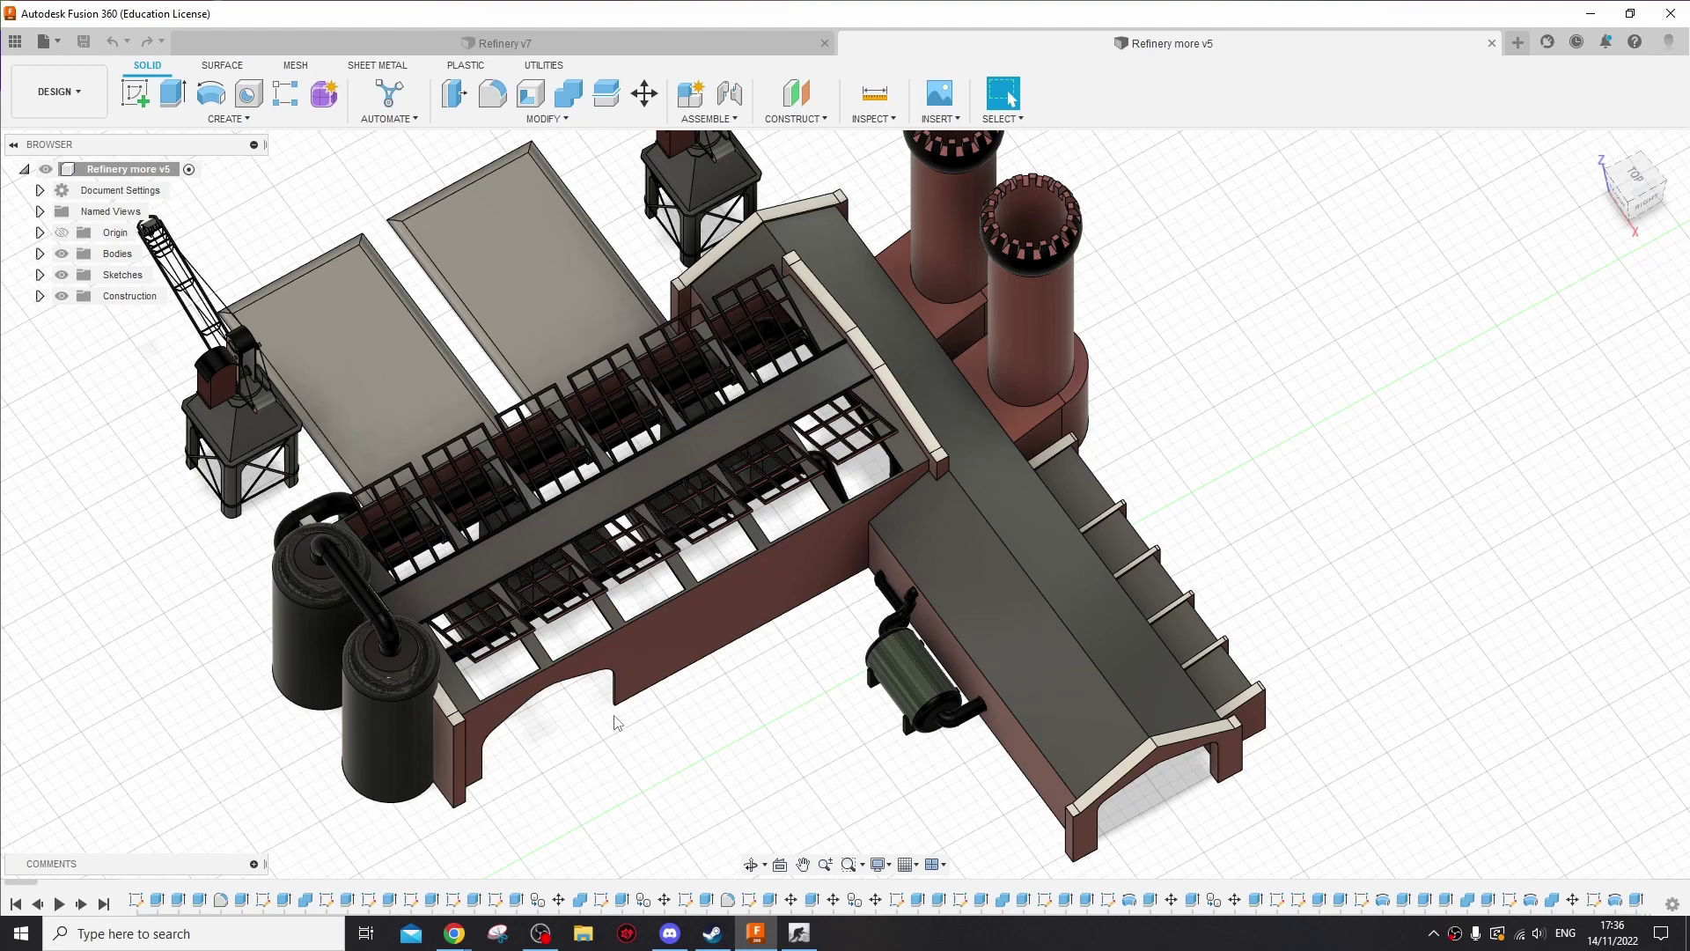
drag(614, 715, 810, 736)
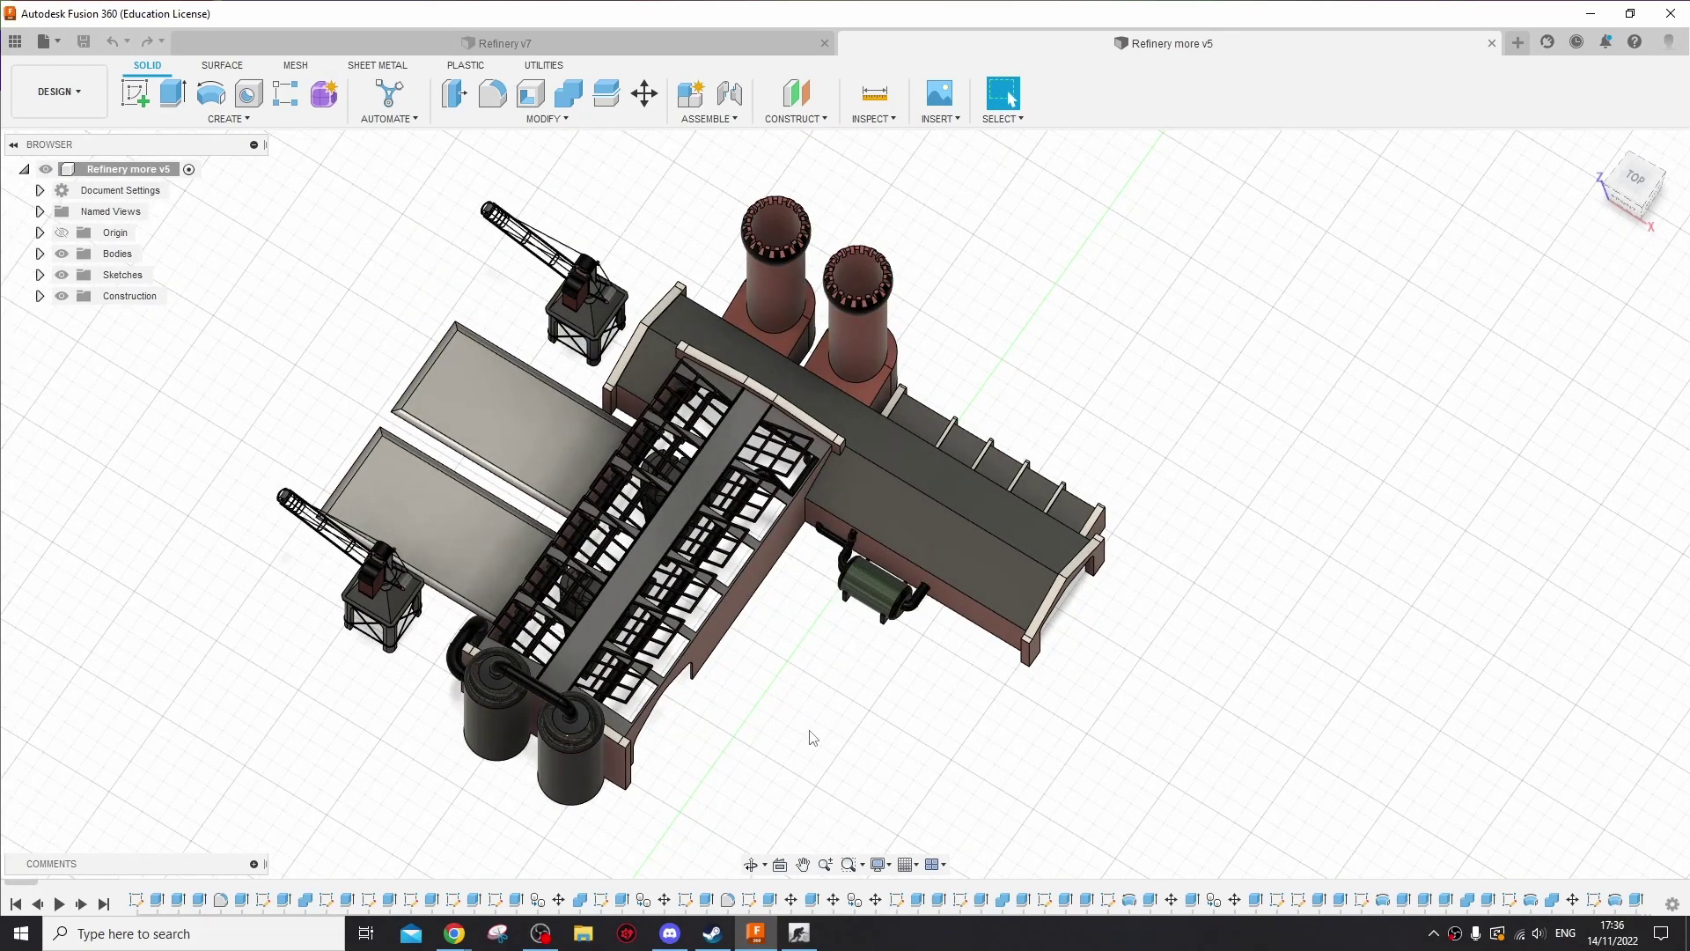
drag(784, 732, 740, 683)
scroll(805, 728, up, 2)
scroll(805, 728, up, 1)
drag(805, 728, 773, 802)
scroll(750, 784, down, 2)
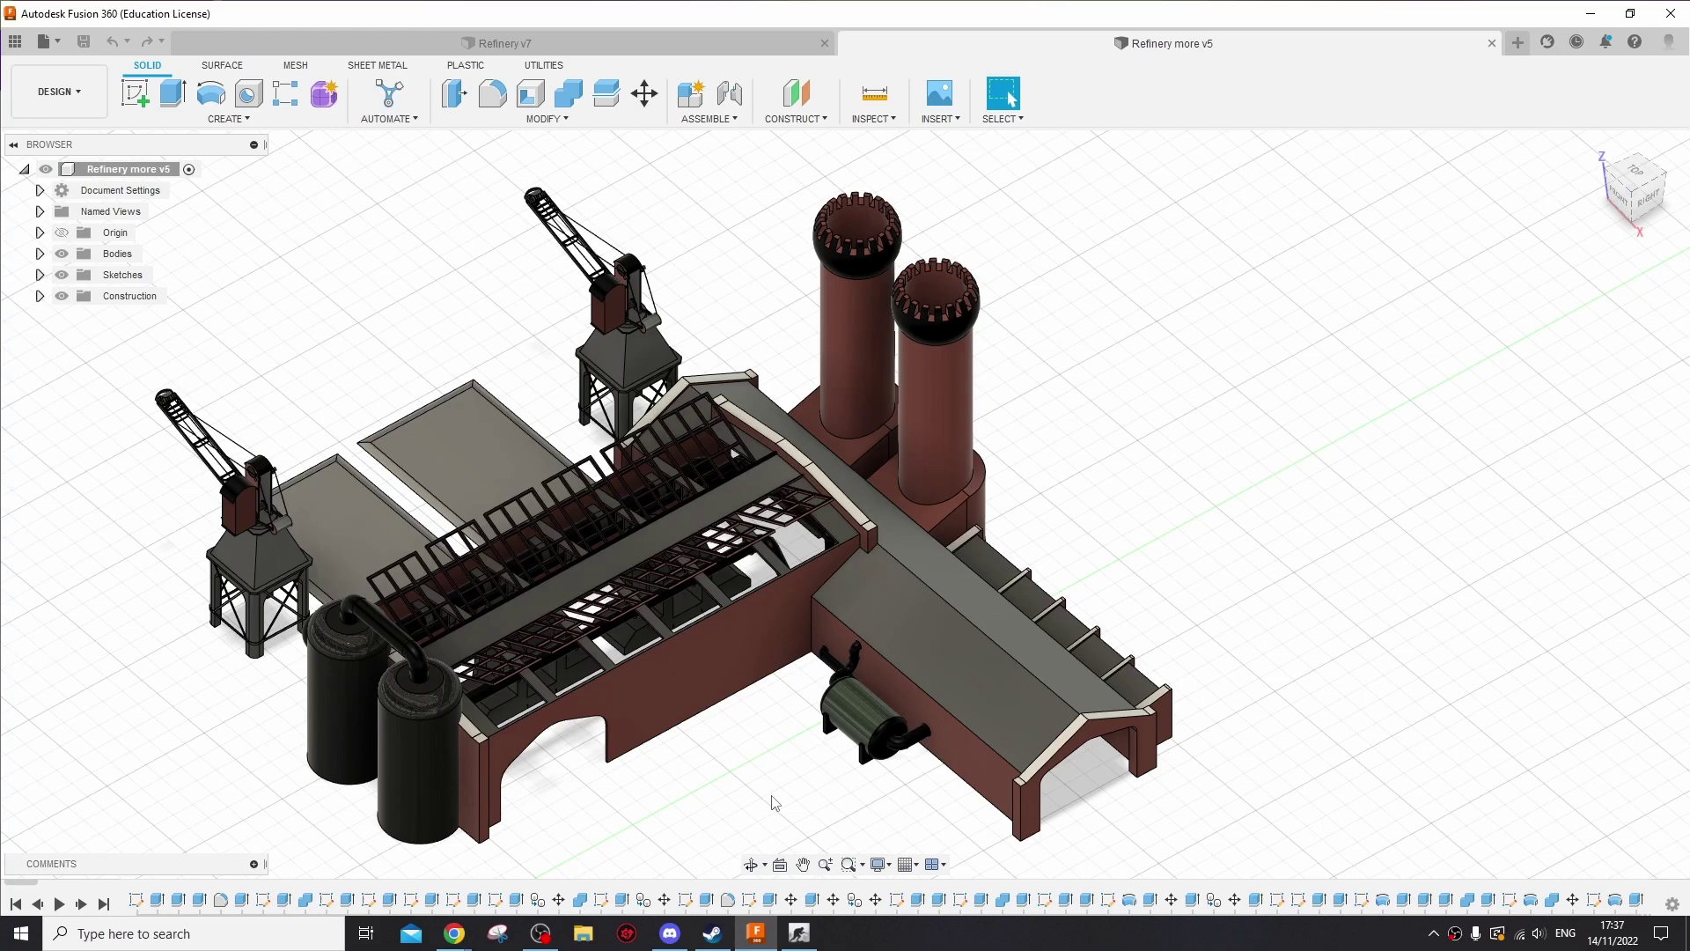
drag(771, 796, 1094, 686)
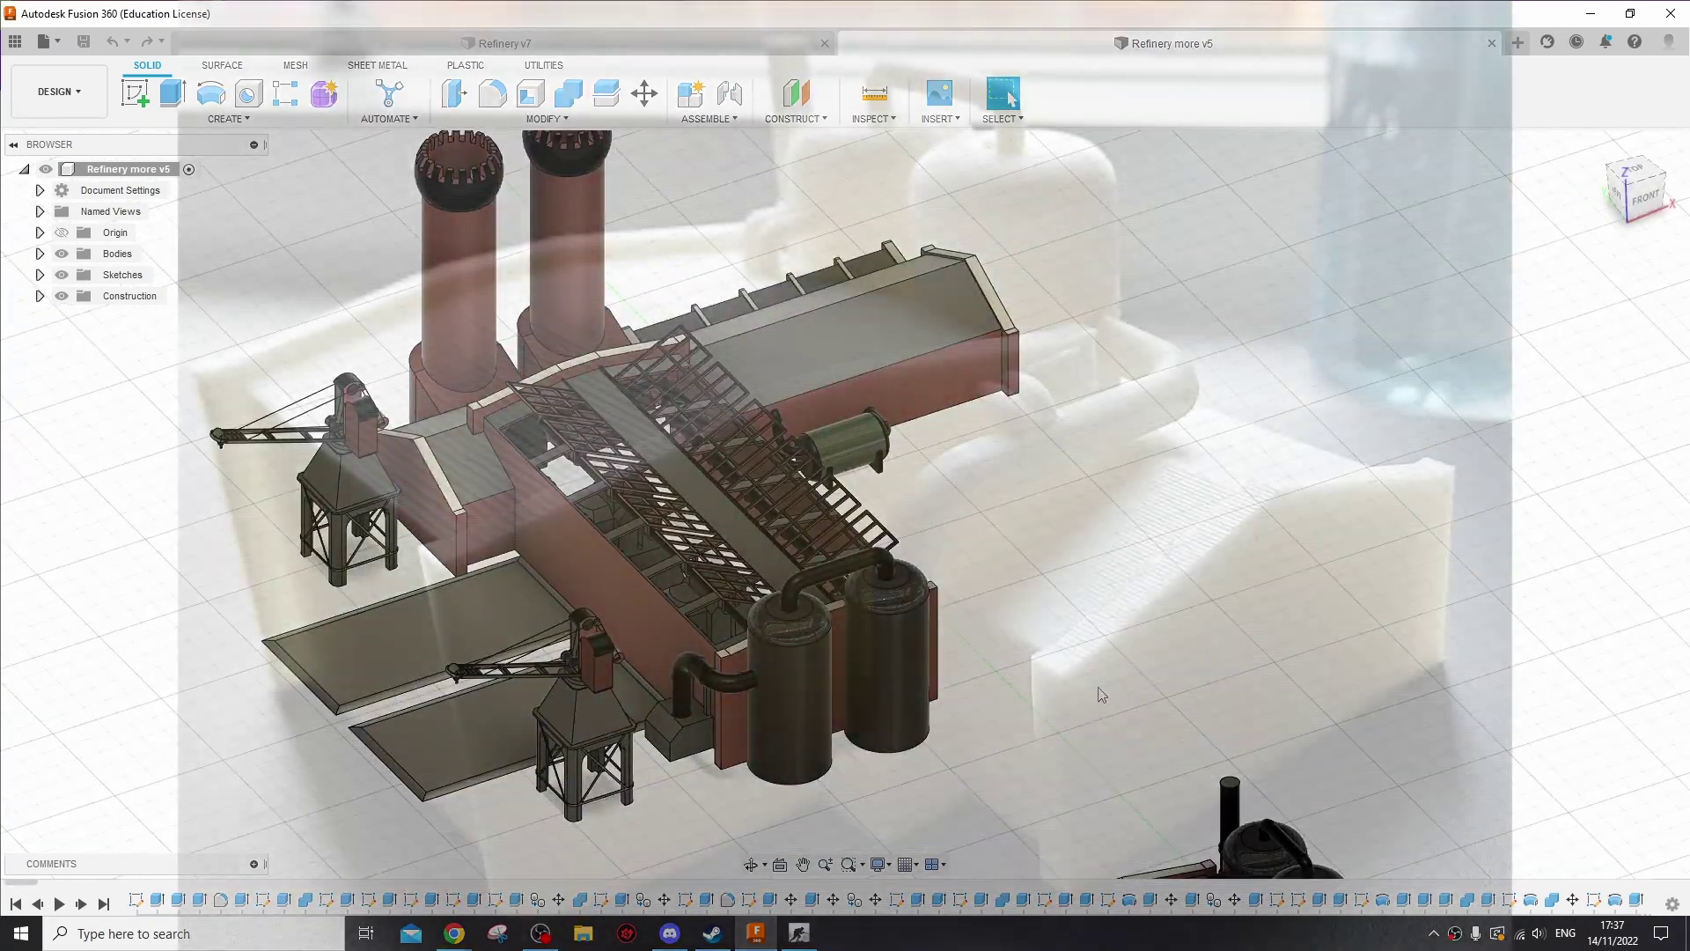